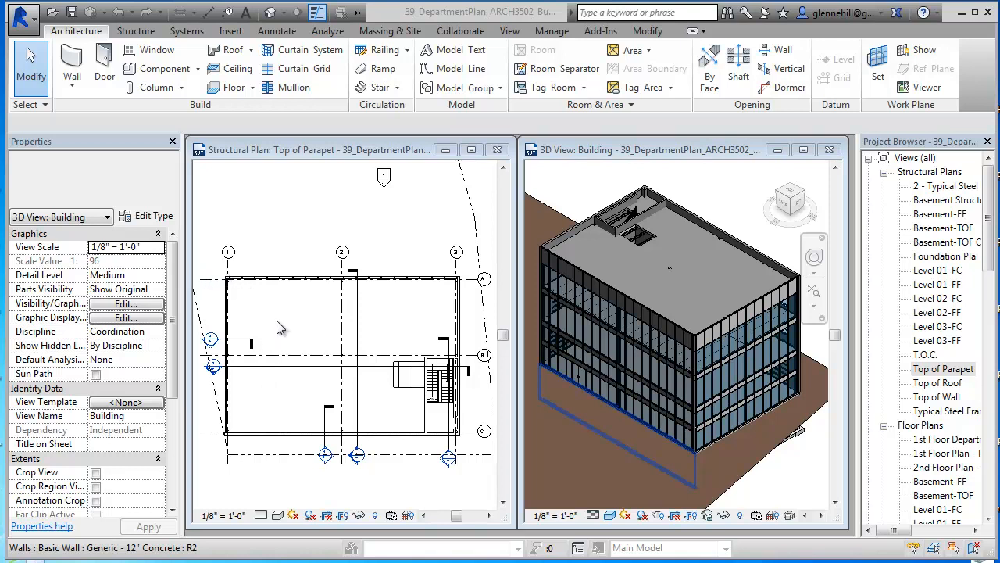
In the Top of Parapet plan, draw a horizontal grid line about 4'-5" outside the wall along grid A, spanning past grids 1 and 3.
click(472, 149)
scroll(411, 282, up, 1)
middle_drag(411, 283, 613, 374)
scroll(607, 293, up, 3)
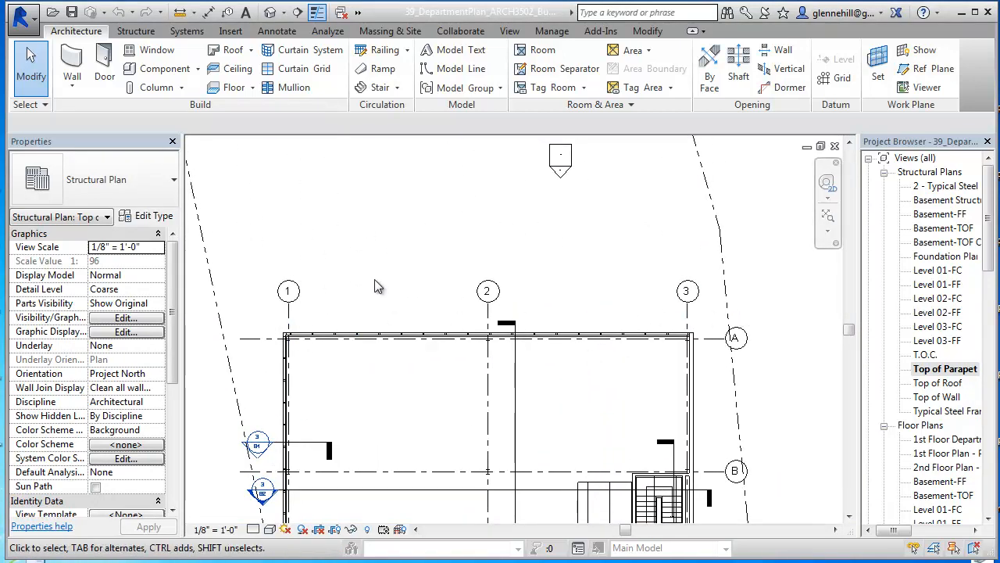
click(837, 79)
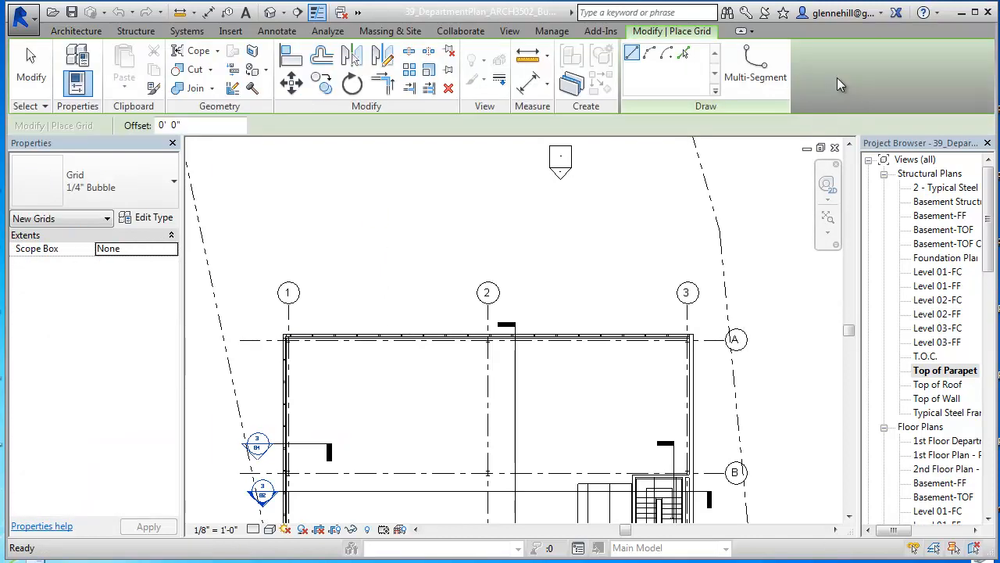
click(262, 311)
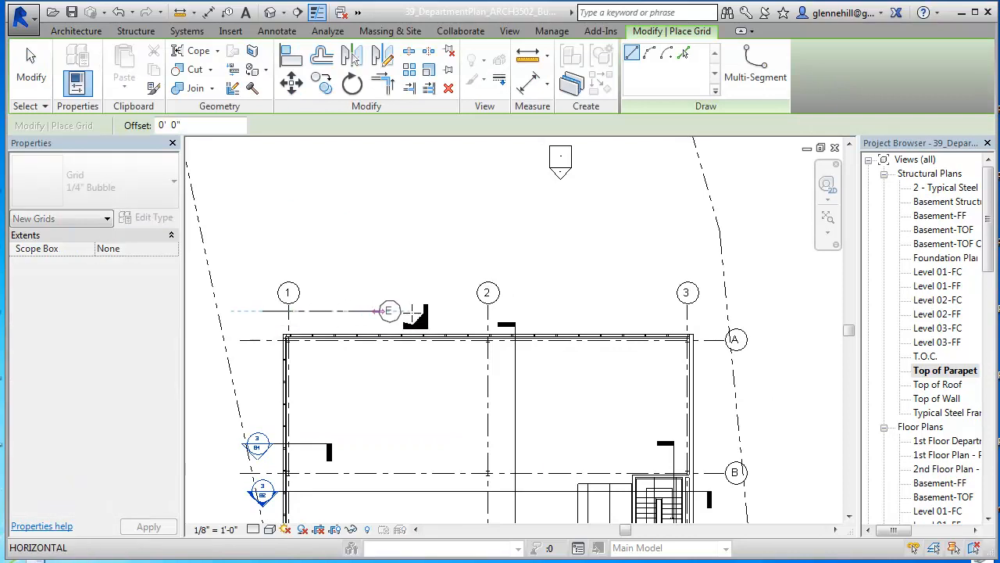
click(728, 311)
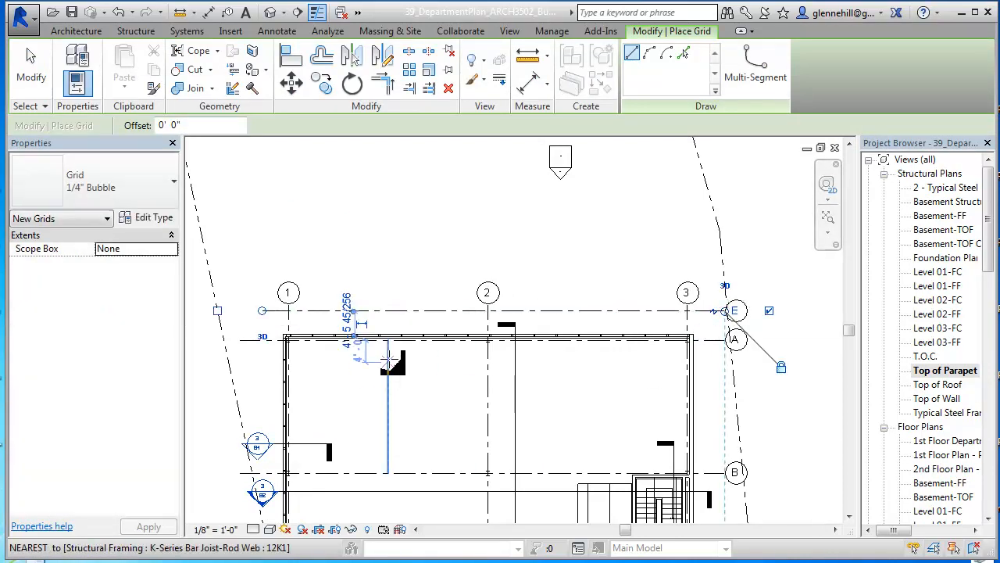
Draw a vertical grid line about 3'-11" outside the wall along grid 1, spanning the full depth of the building.
middle_drag(345, 425, 413, 280)
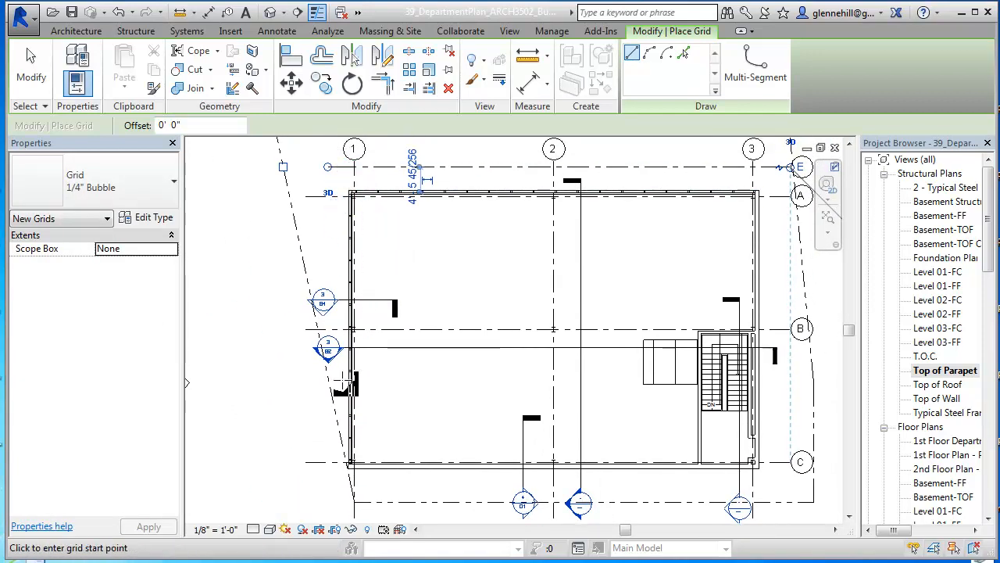
click(328, 475)
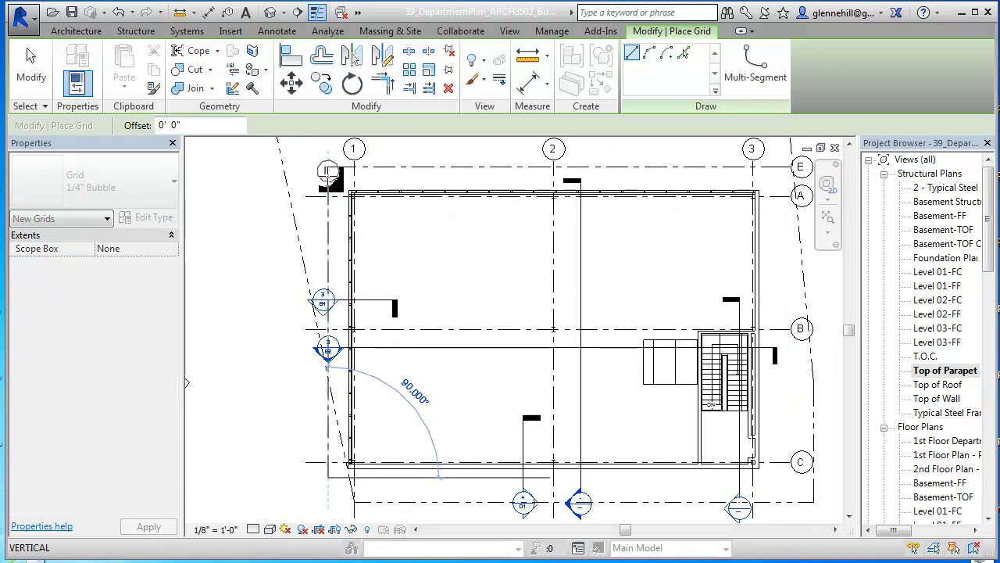
click(329, 162)
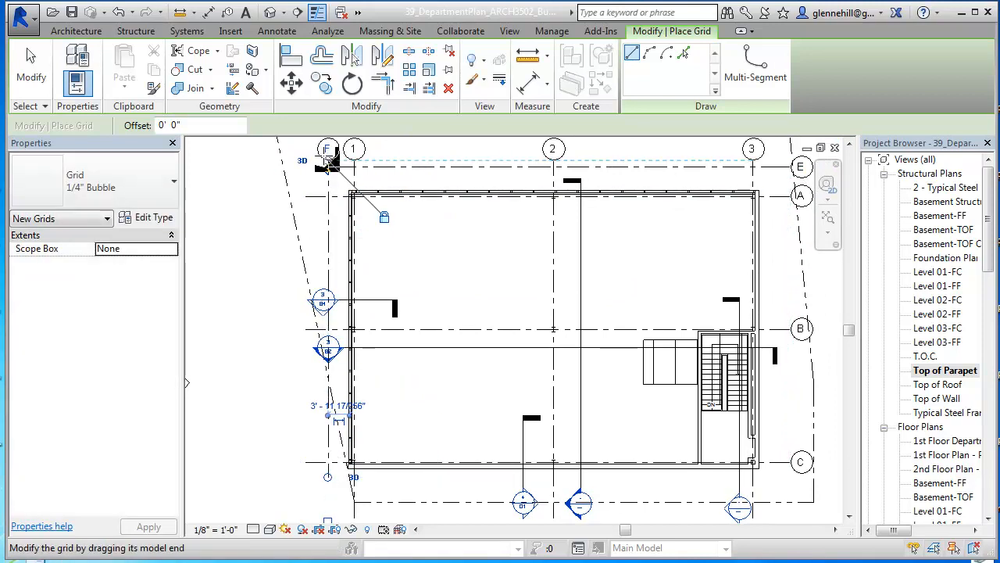
click(31, 71)
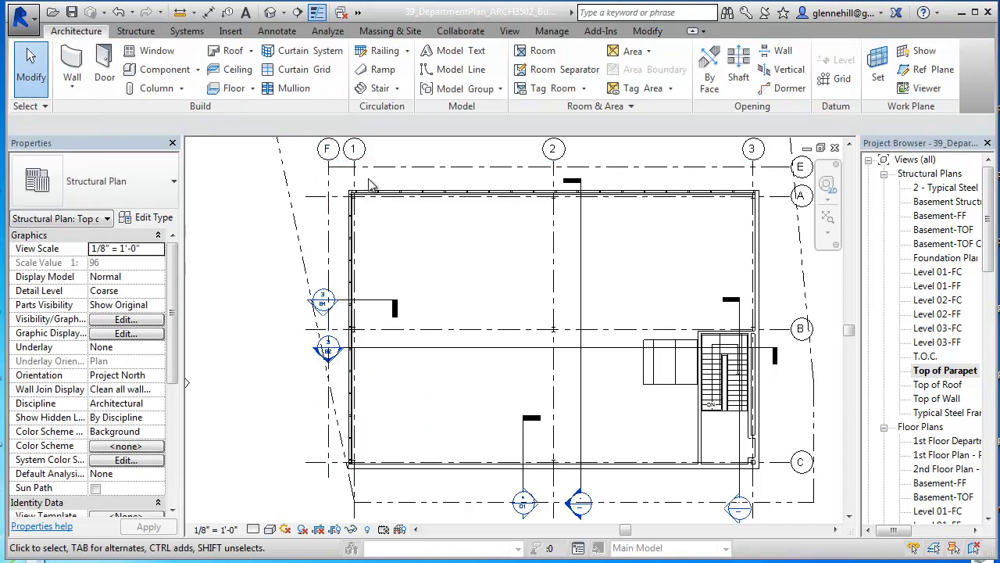
Rename the new vertical grid line outside grid 1 as 4.
click(328, 153)
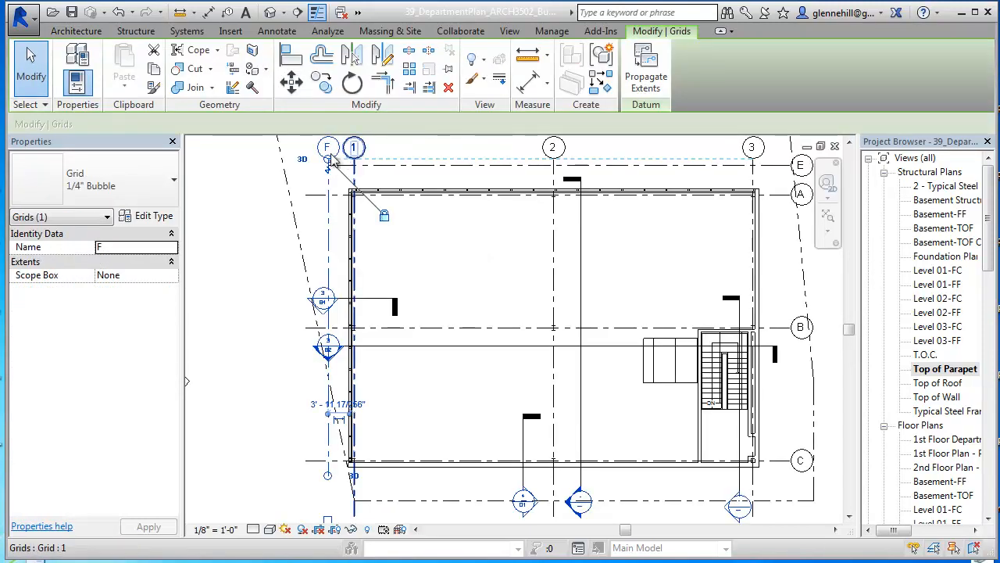
click(328, 148)
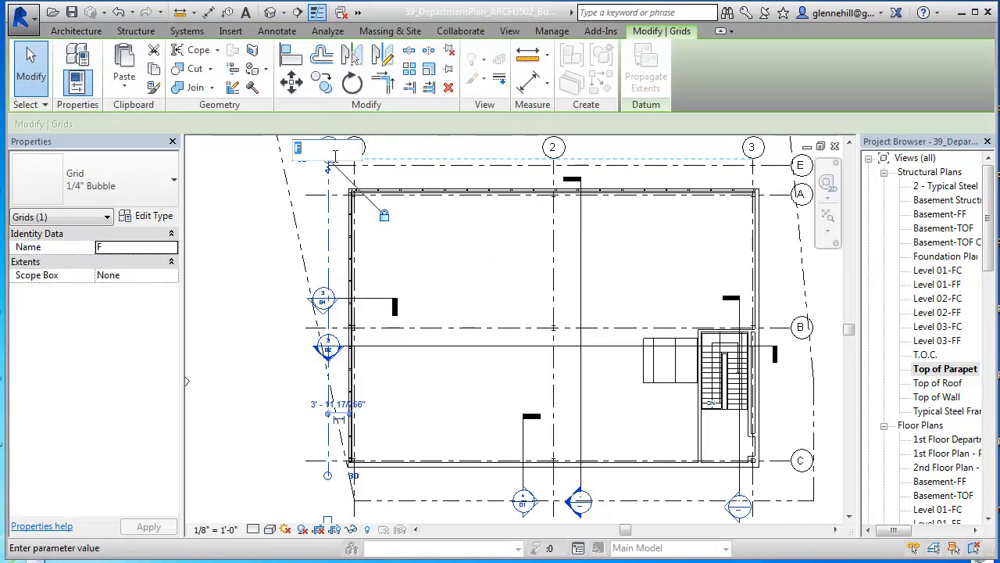
text(4)
key(Return)
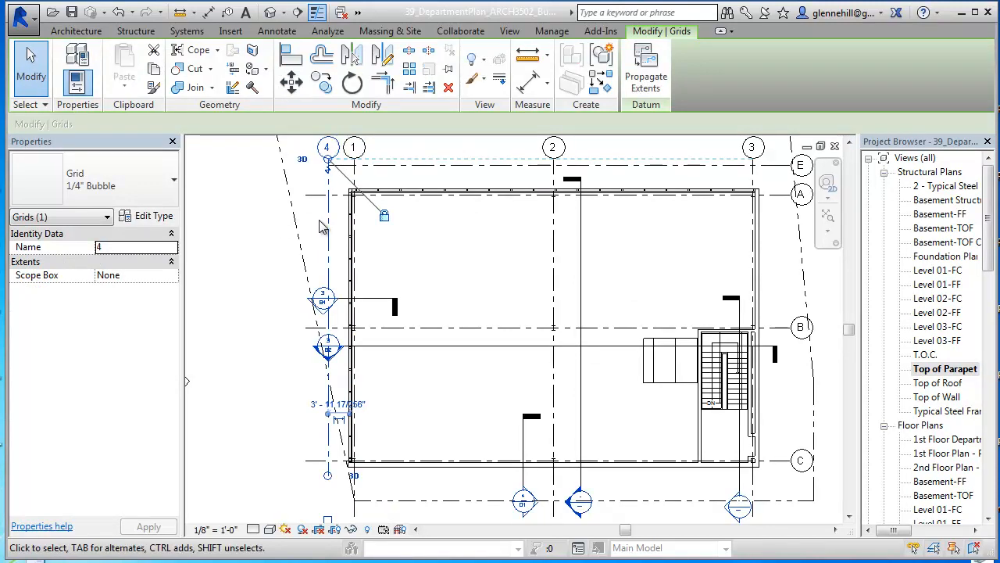
Set the distance between horizontal grid E and the adjacent curtain wall to 36".
middle_drag(677, 253, 678, 309)
scroll(353, 238, up, 3)
click(429, 208)
middle_drag(443, 256, 442, 295)
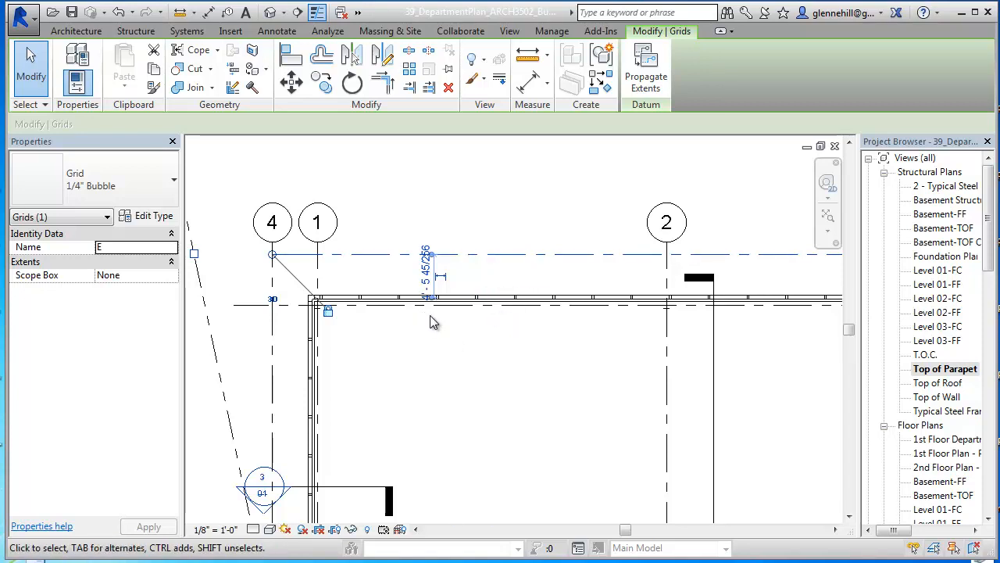
scroll(426, 317, up, 2)
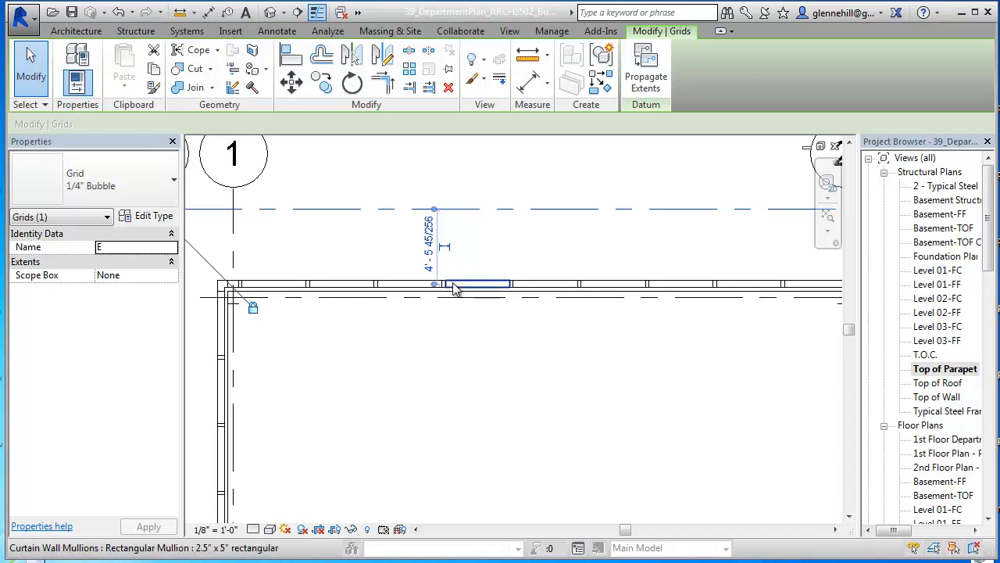
click(429, 244)
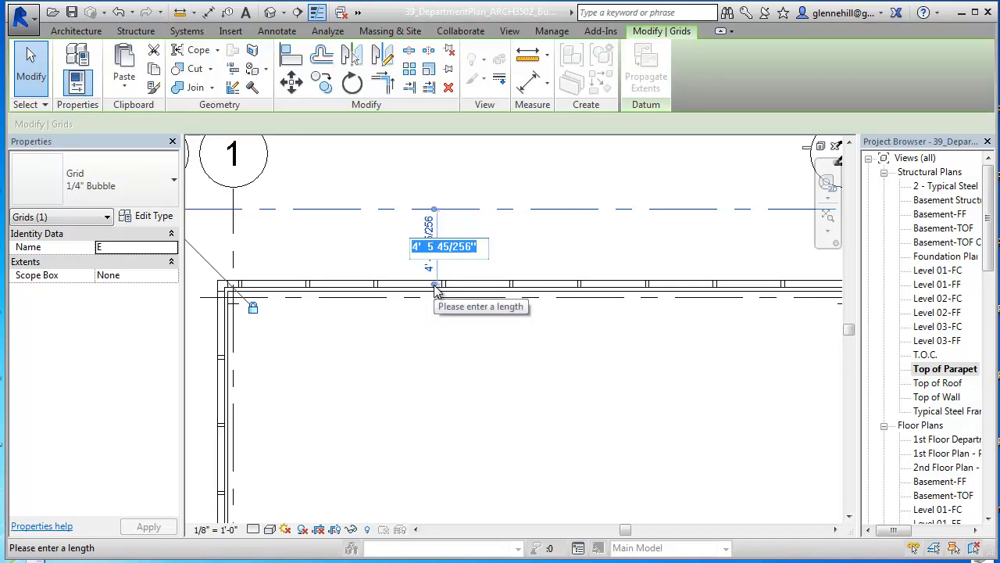
text(36)
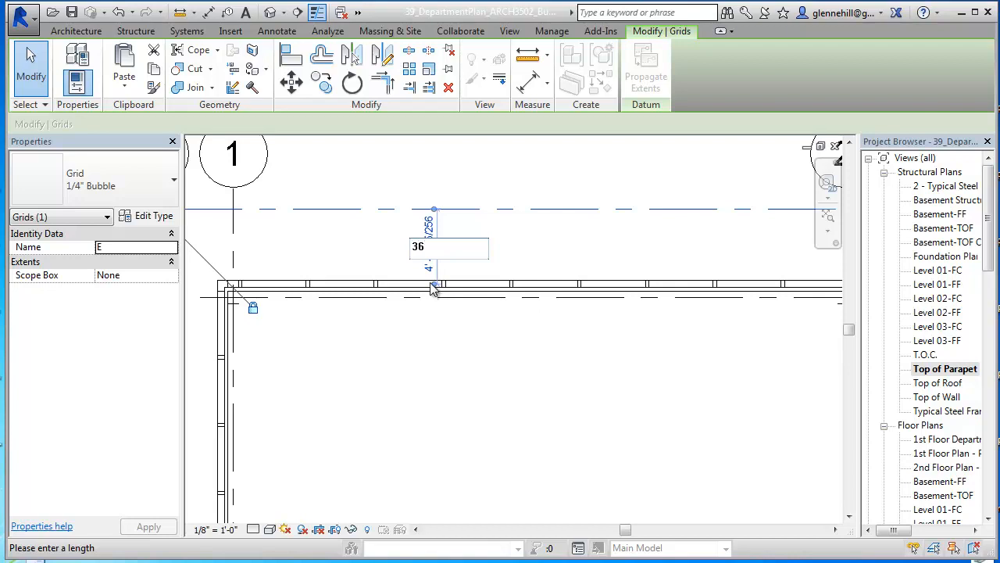
key(Return)
click(450, 314)
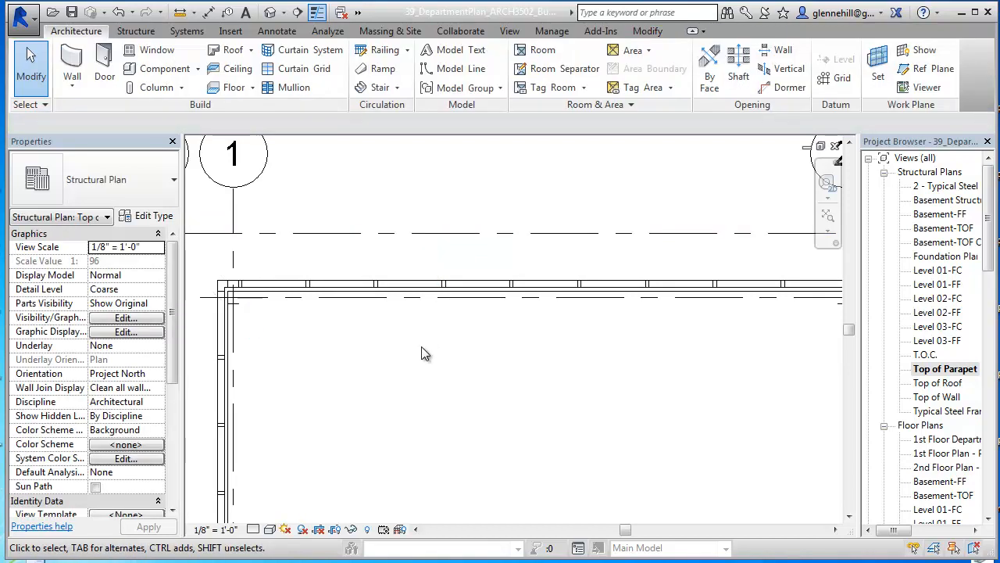
Set the distance between vertical grid 4 and the adjacent curtain wall to 36".
scroll(409, 348, down, 1)
middle_drag(414, 352, 586, 271)
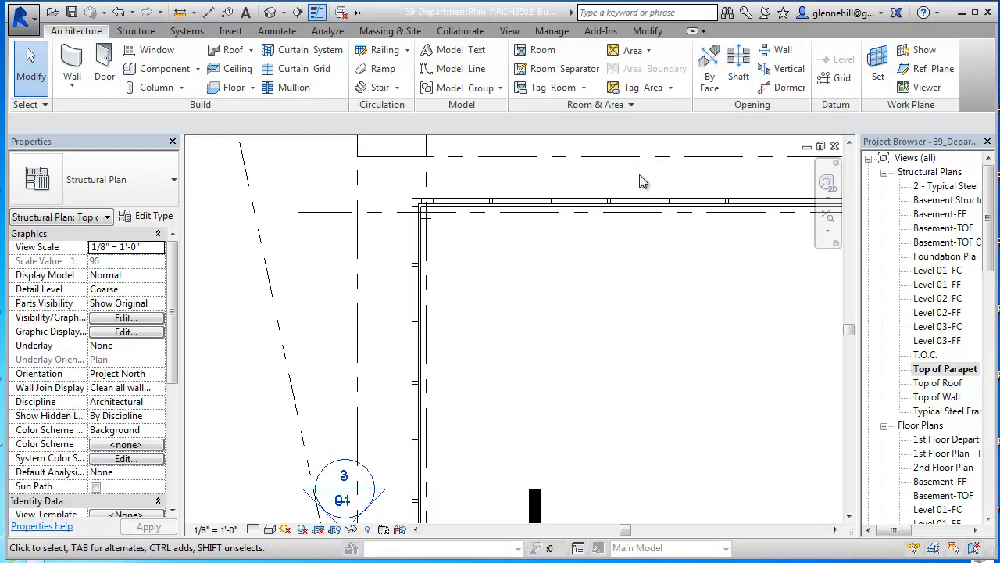
middle_drag(469, 274, 516, 310)
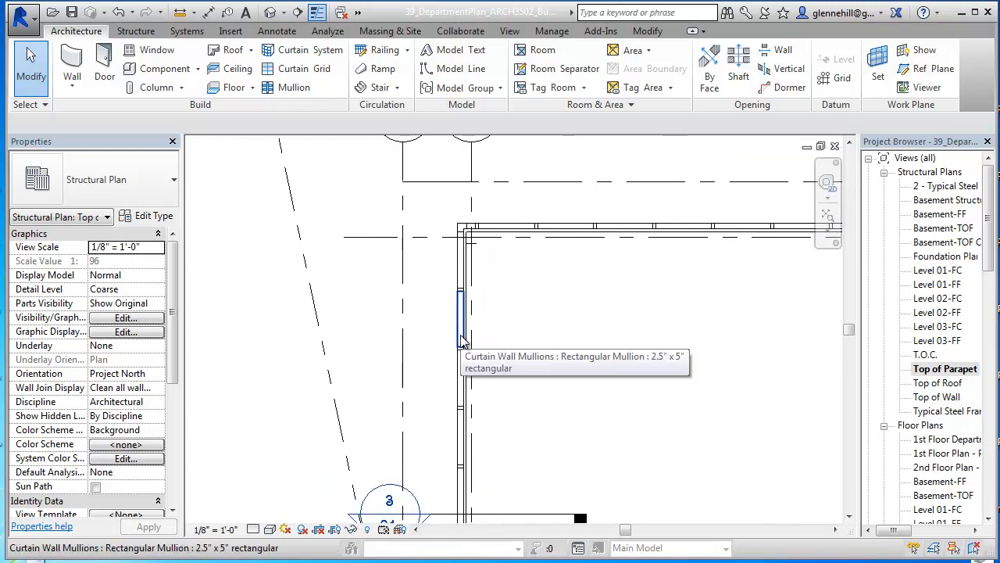
click(403, 334)
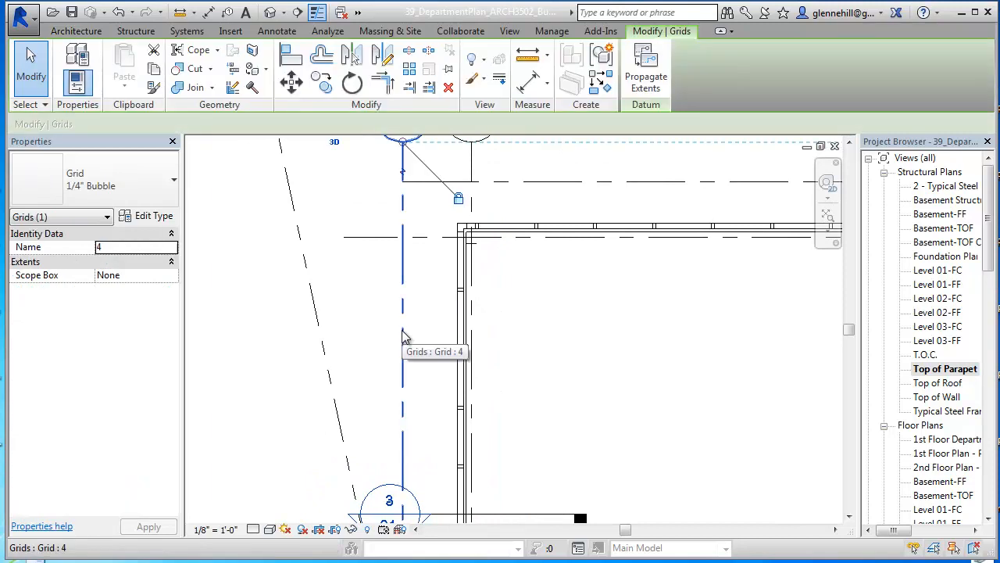
scroll(507, 354, down, 2)
middle_drag(521, 351, 554, 157)
middle_drag(554, 451, 576, 351)
scroll(480, 375, up, 2)
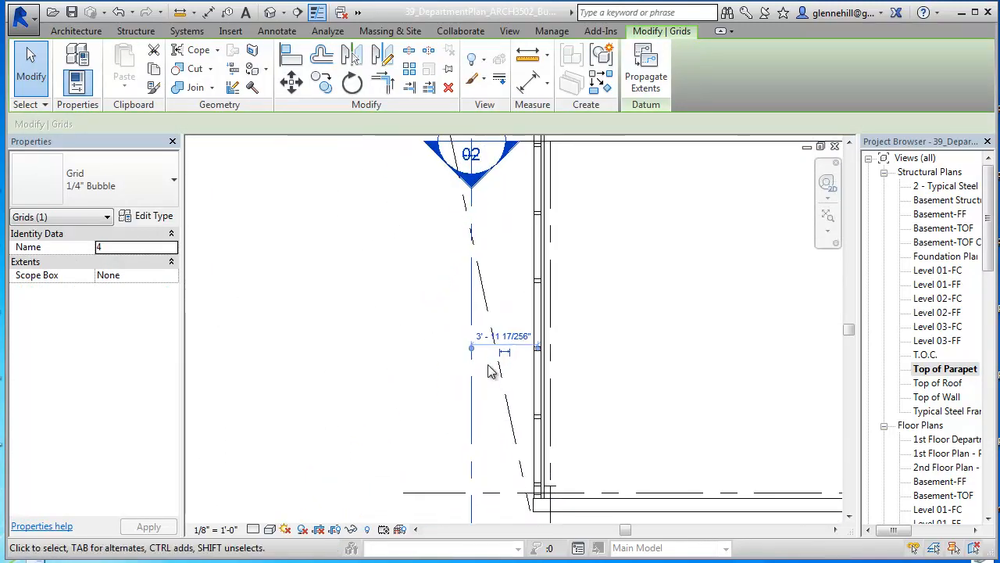
click(506, 342)
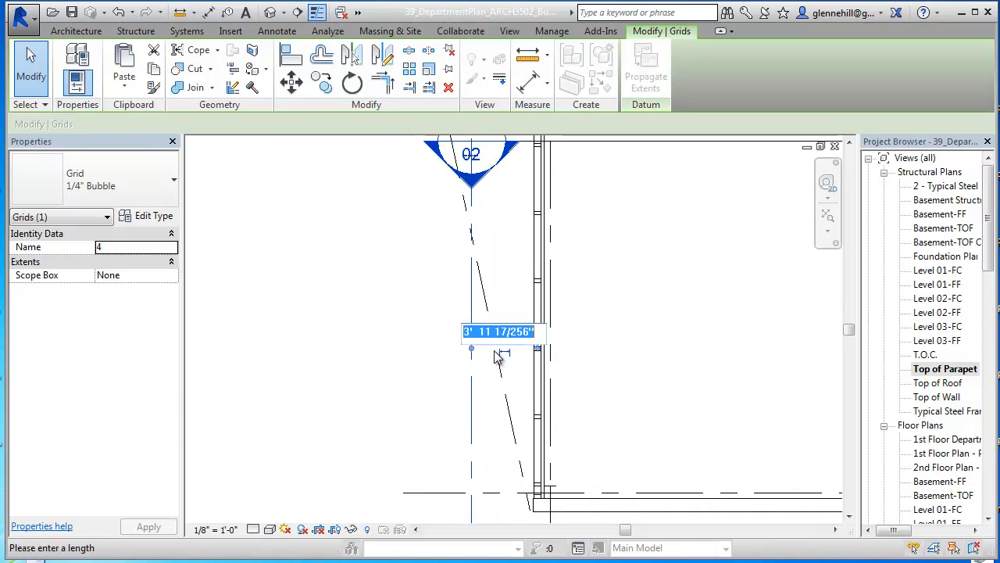
text(3)
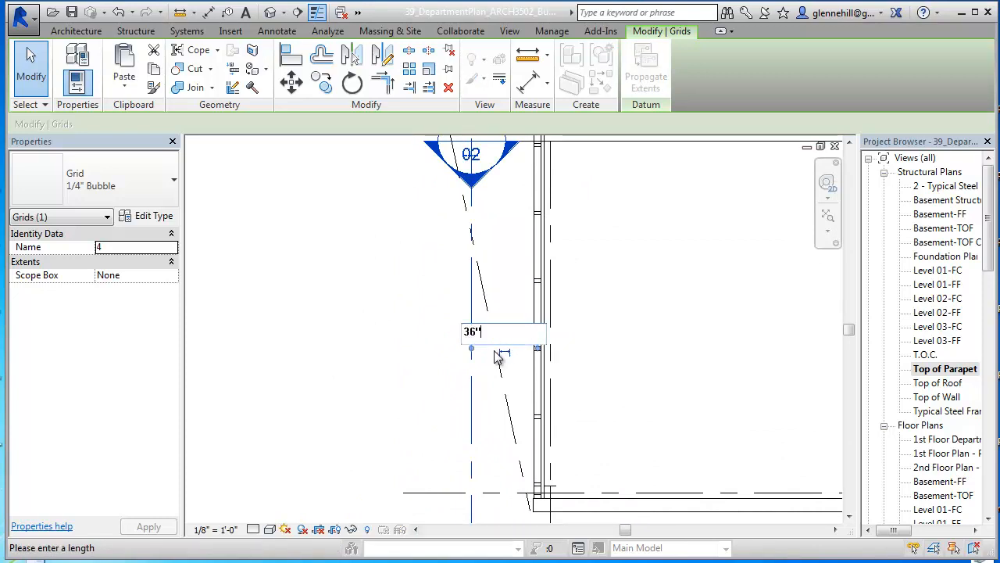
text(6)
key(Return)
click(595, 322)
Examine the positions and extents of grids 4 and E around the building in the Top of Parapet plan.
scroll(622, 271, down, 1)
scroll(650, 222, down, 2)
middle_drag(650, 222, 578, 416)
scroll(601, 237, down, 2)
scroll(645, 232, down, 1)
middle_drag(645, 232, 540, 346)
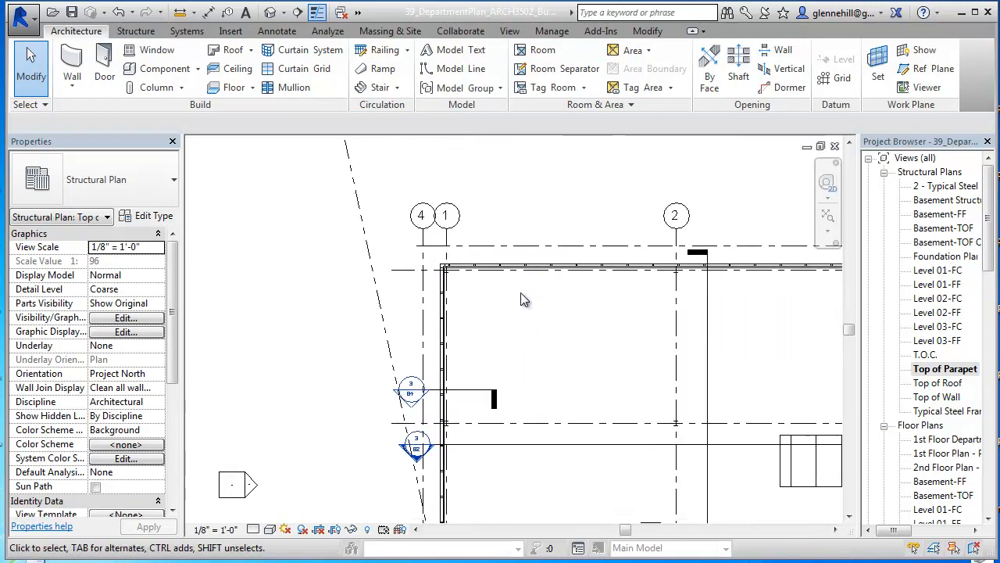
middle_drag(646, 366, 642, 219)
middle_drag(547, 357, 431, 562)
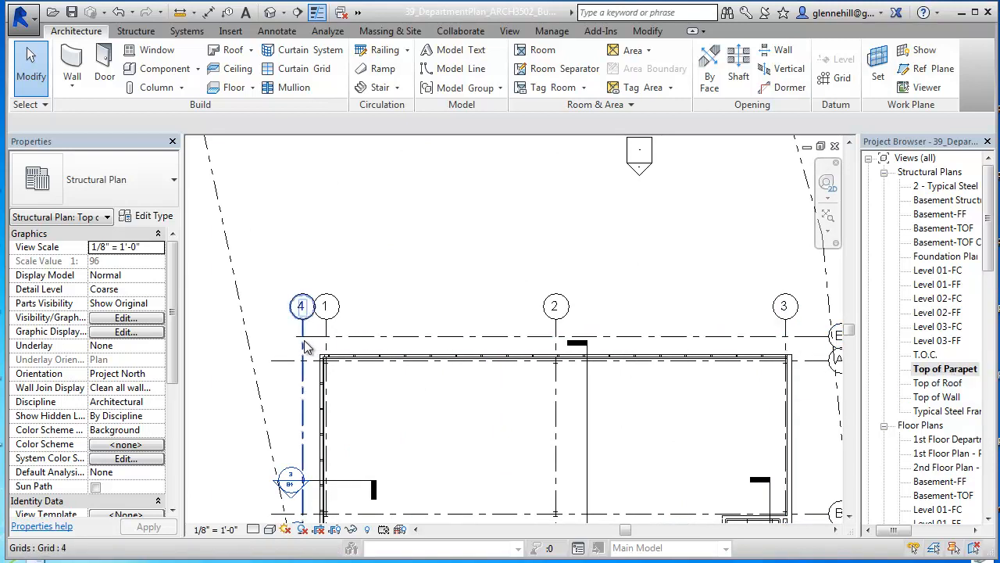
mouse_move(359, 455)
middle_down()
mouse_move(471, 431)
mouse_move(490, 222)
middle_up()
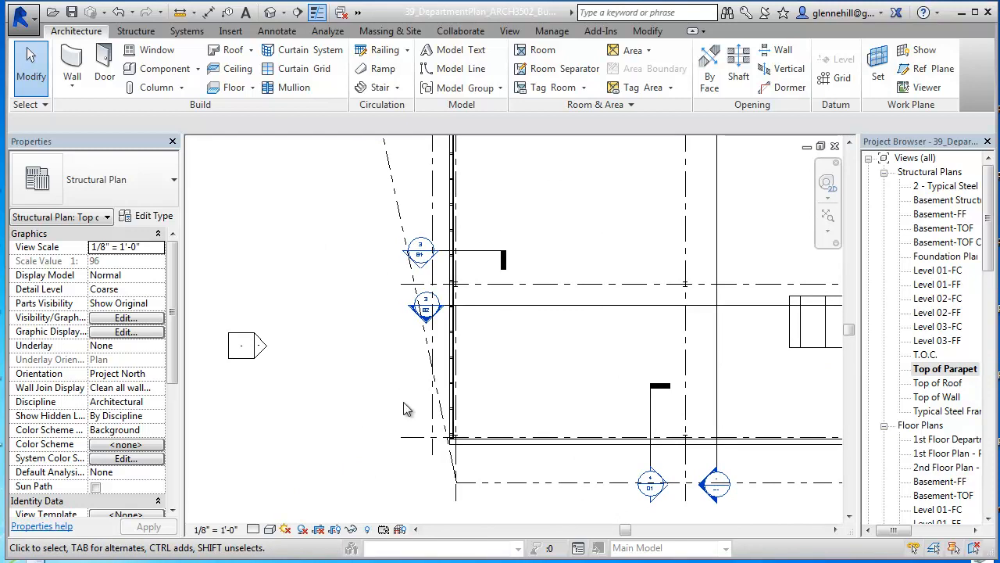
scroll(583, 360, down, 1)
middle_drag(583, 360, 452, 462)
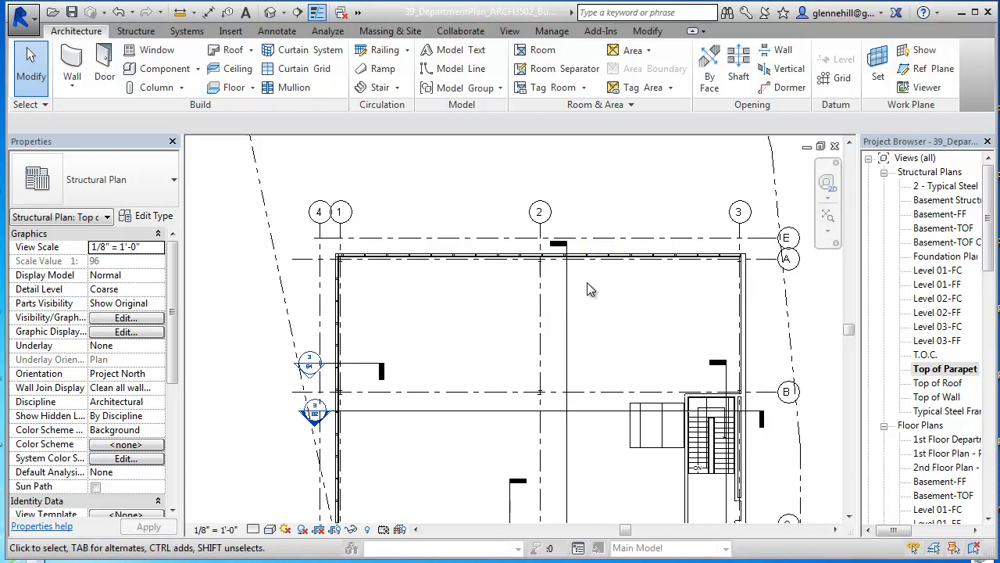
Tile the plan and 3D views side by side and open the North elevation.
middle_drag(611, 289, 585, 245)
key(w)
key(t)
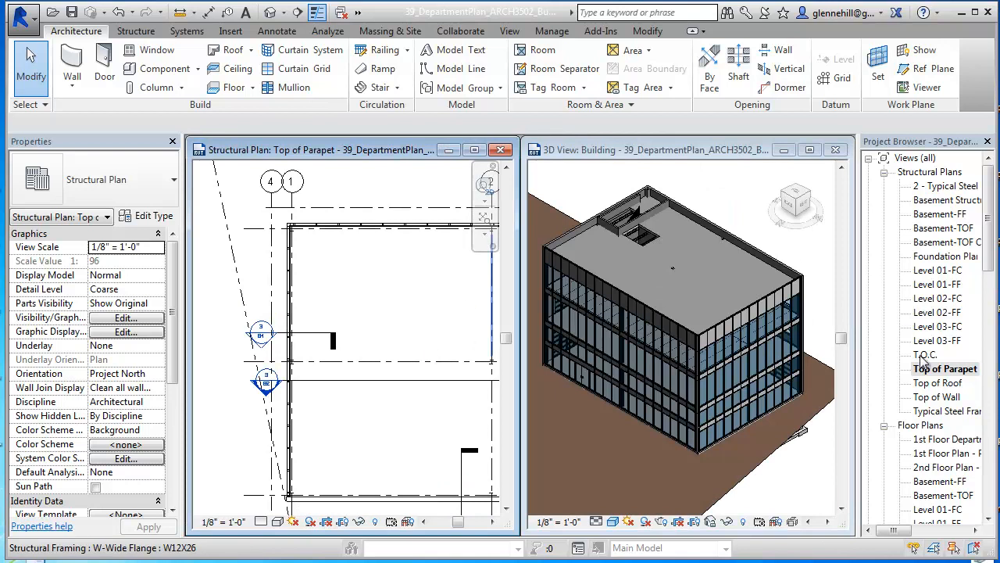
drag(983, 268, 993, 375)
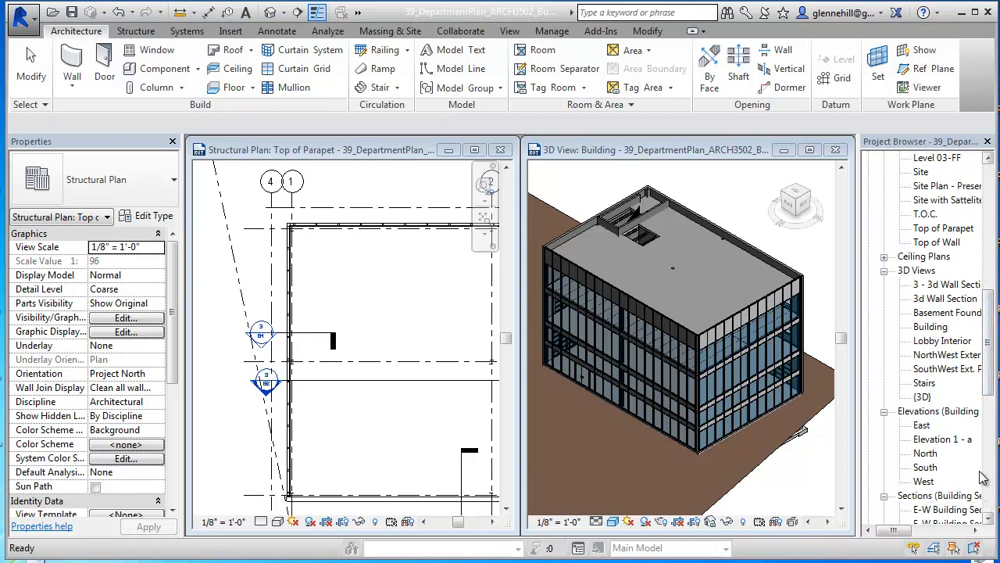
double_click(925, 454)
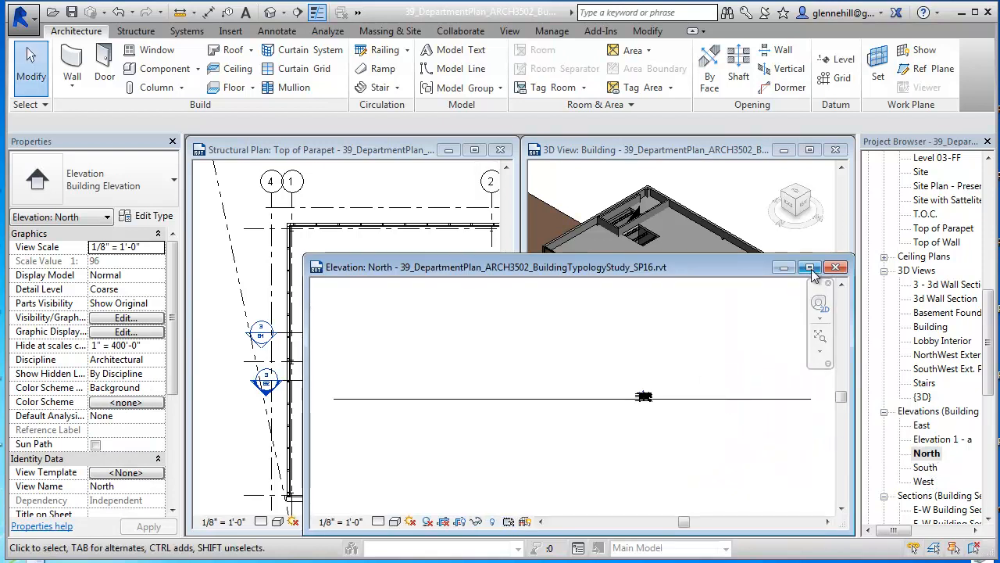
Hide the imported Site_SanAntonio_MainPlaza_v10.dwg drawing in the North elevation.
click(723, 405)
right_click(722, 405)
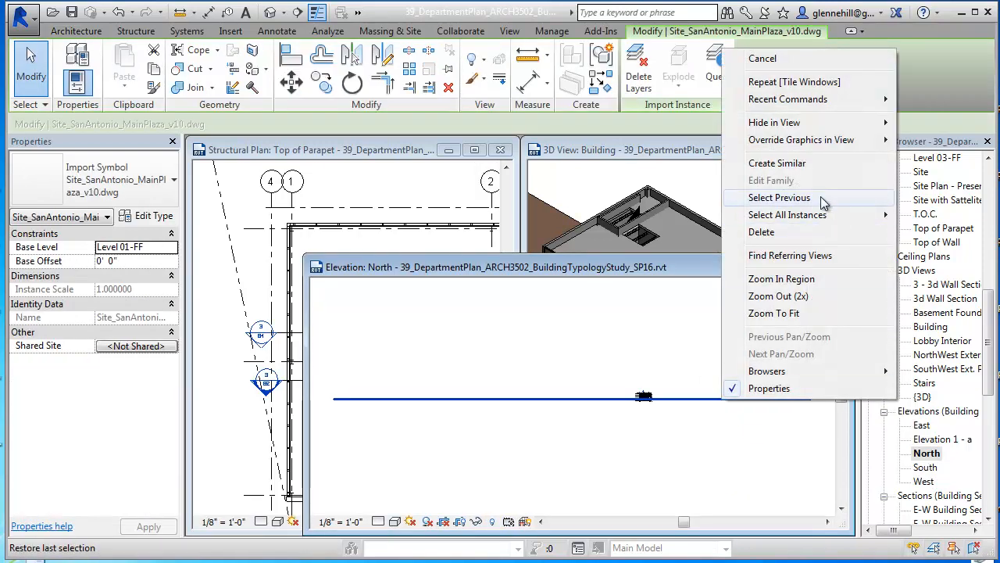
mouse_move(725, 145)
mouse_move(773, 123)
click(660, 125)
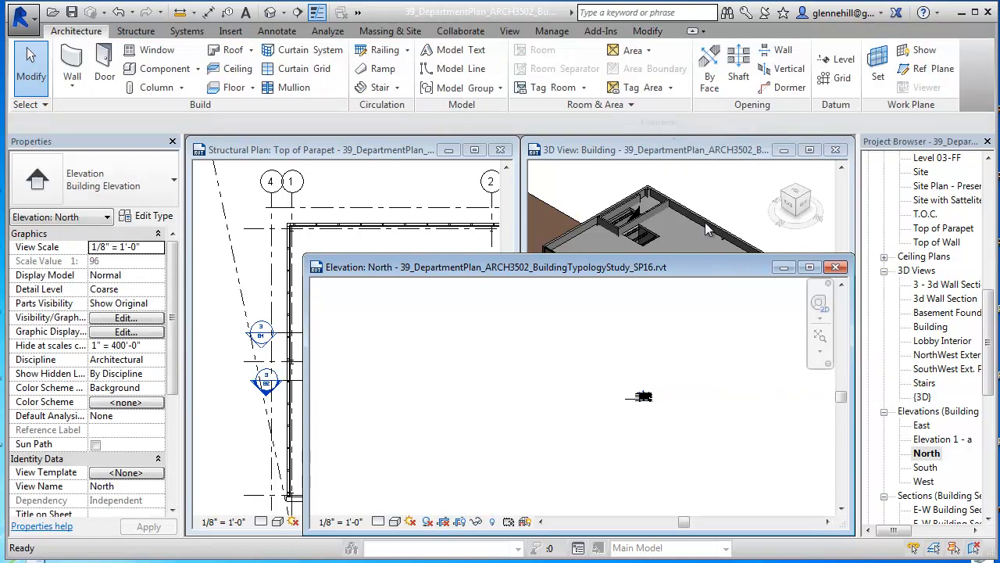
scroll(656, 401, up, 5)
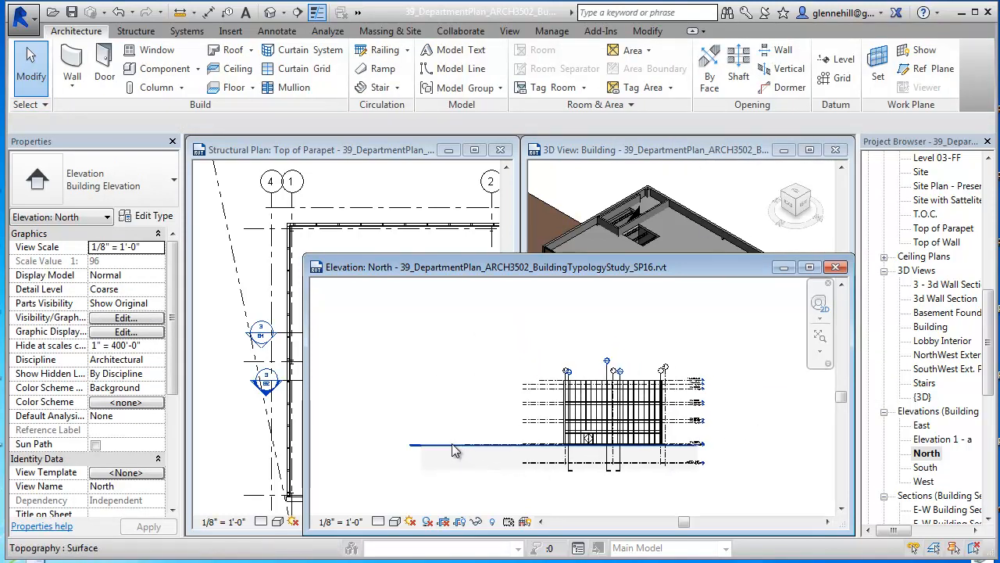
click(455, 450)
right_click(455, 445)
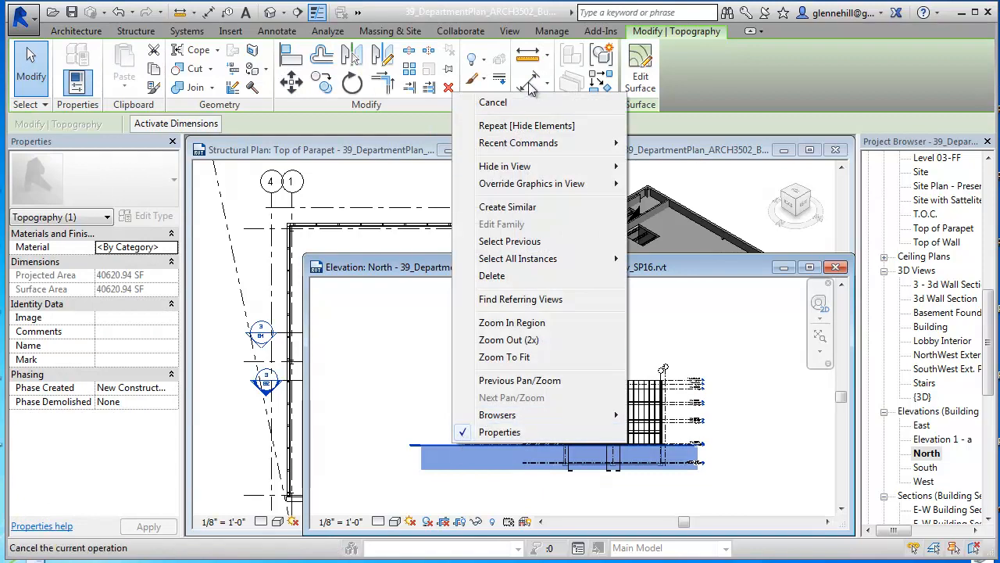
click(701, 443)
Maximize the North elevation and frame the building together with its grid bubbles and level markers.
scroll(687, 437, up, 3)
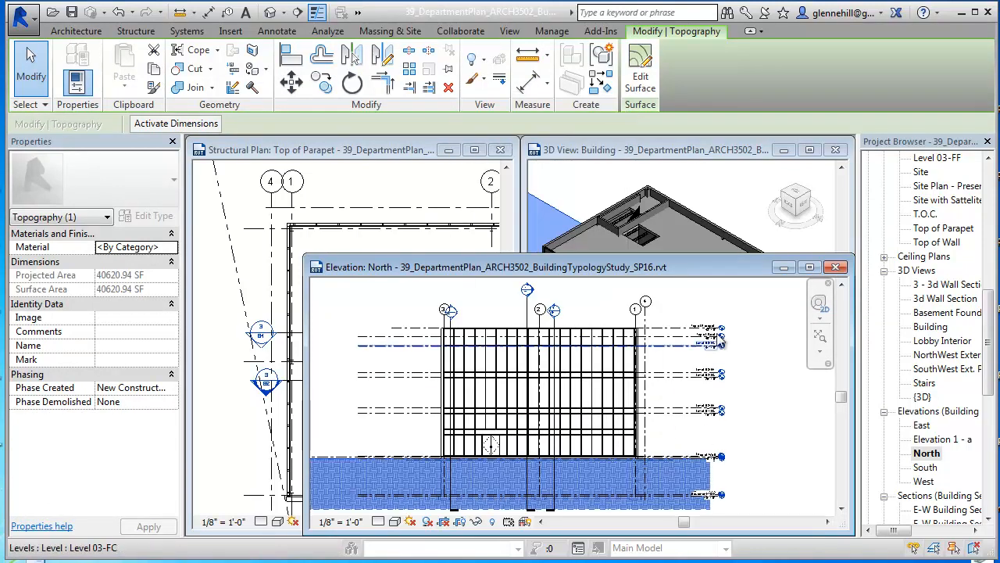
click(811, 268)
middle_drag(640, 287, 685, 373)
scroll(594, 359, up, 1)
scroll(599, 357, up, 2)
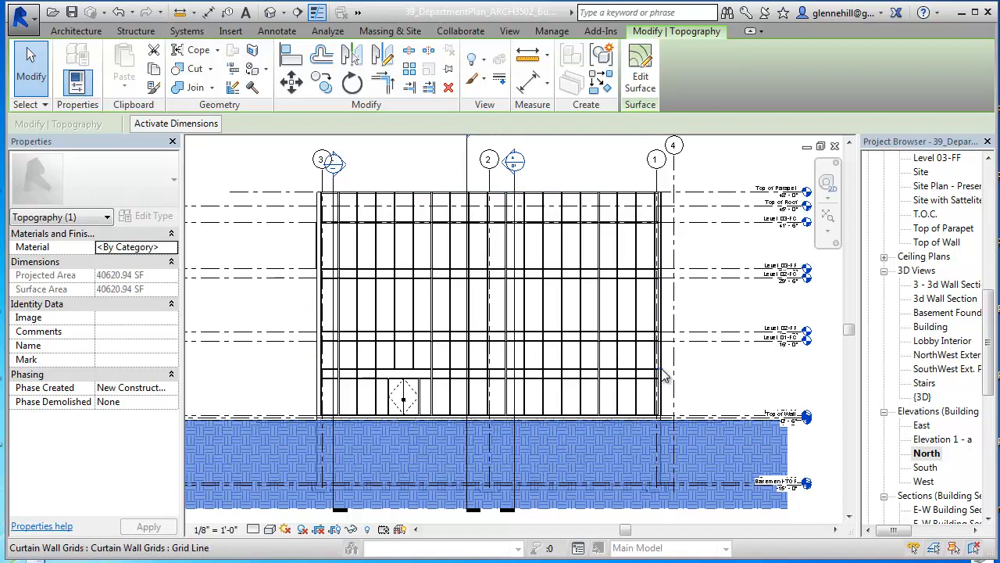
Examine the entrance doors, the mullion lines above them and grid 4's offset from the building edge in the North elevation.
scroll(633, 378, up, 2)
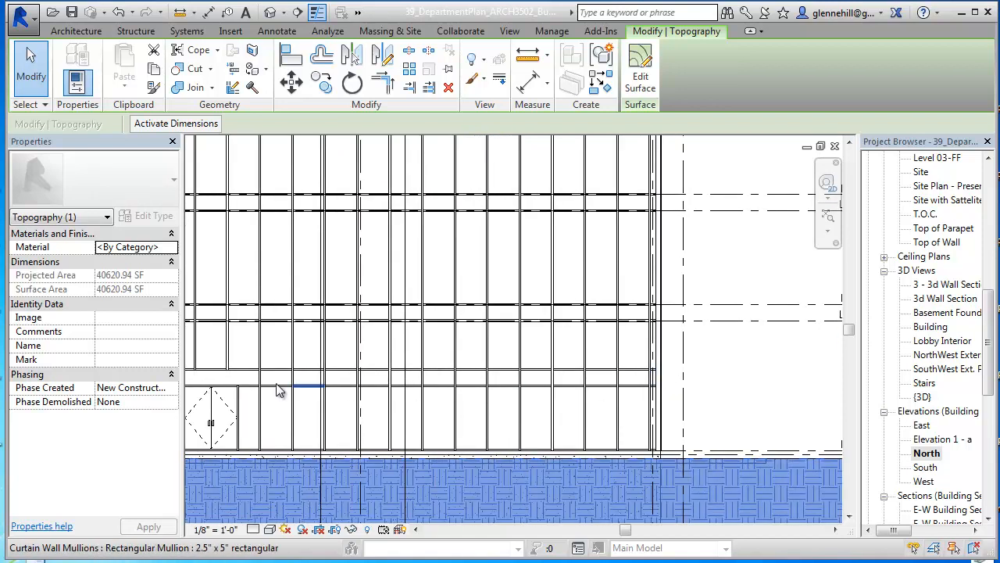
middle_drag(267, 379, 383, 331)
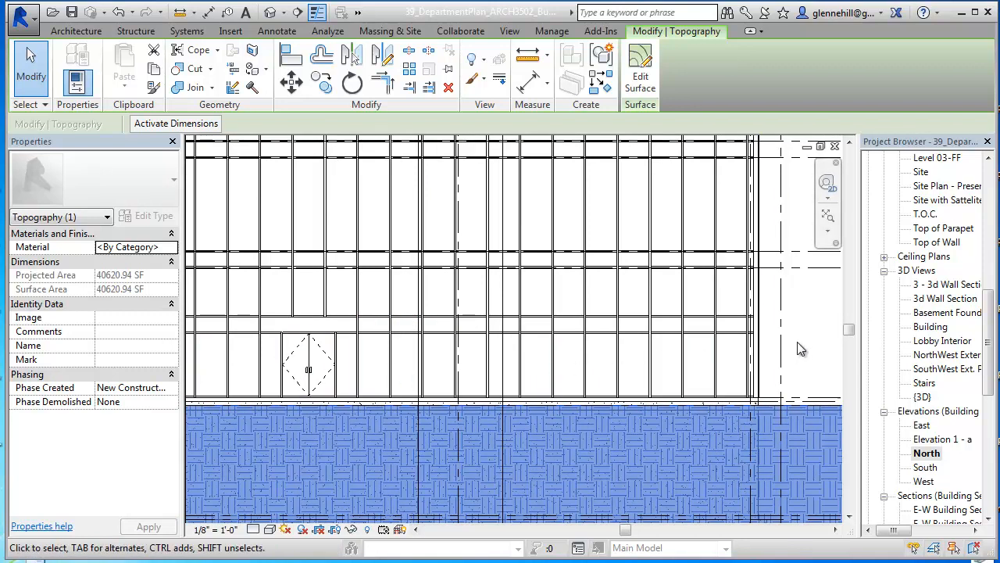
scroll(779, 341, down, 2)
middle_drag(783, 344, 779, 394)
scroll(776, 366, down, 3)
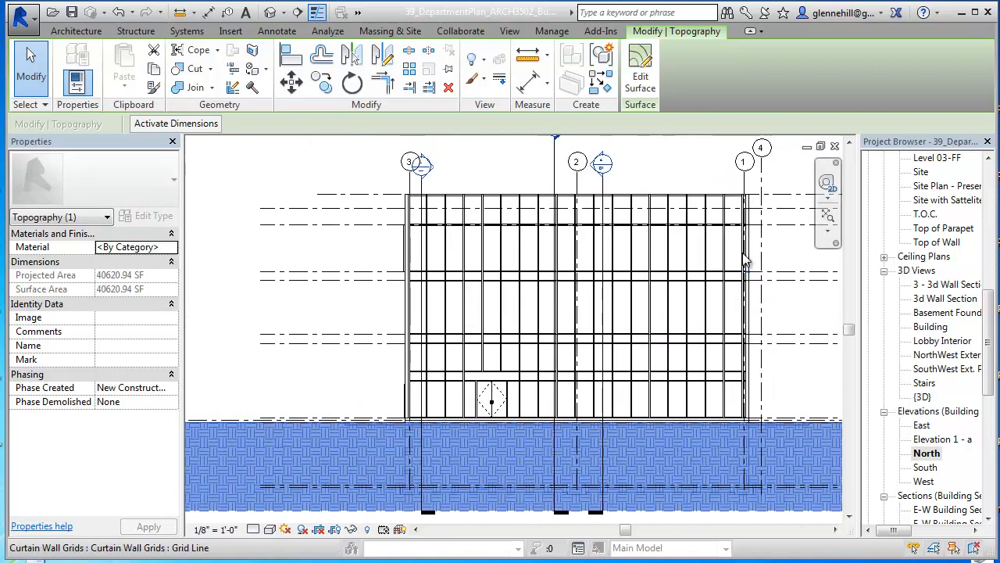
click(762, 188)
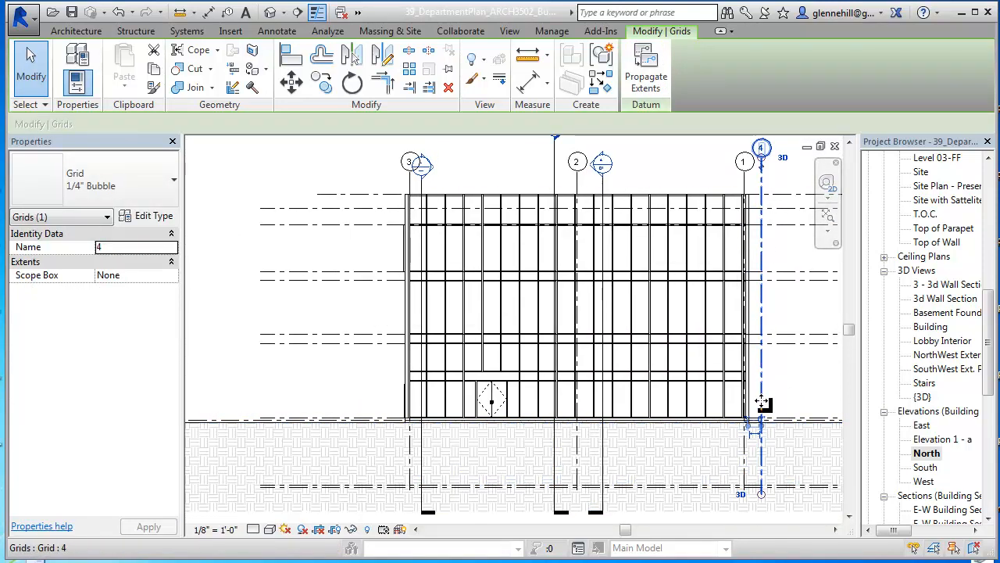
scroll(764, 398, up, 2)
middle_drag(776, 393, 658, 402)
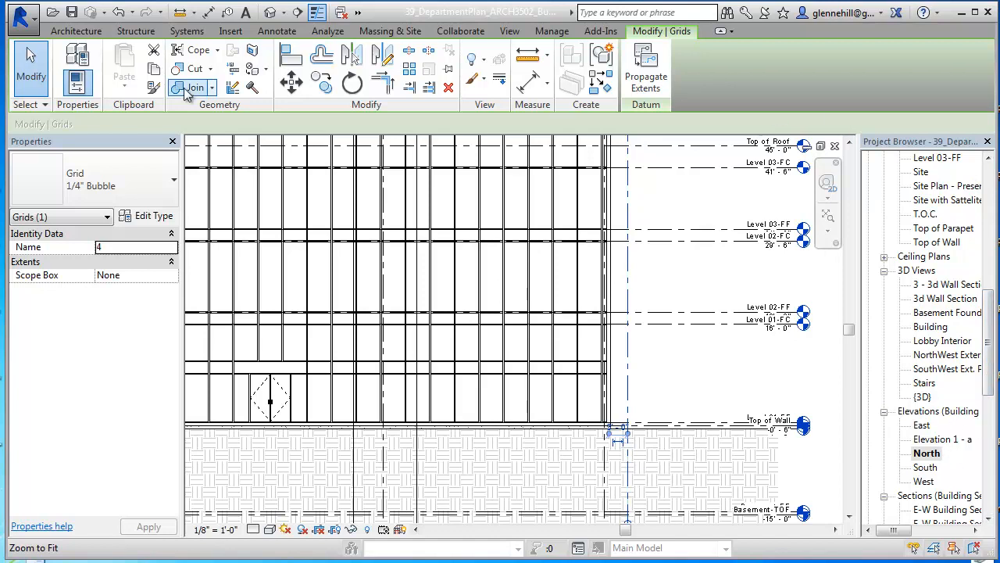
Place a level at about 10' 0" along the mullion line above the entrance doors, ending in line with the existing level heads.
click(91, 34)
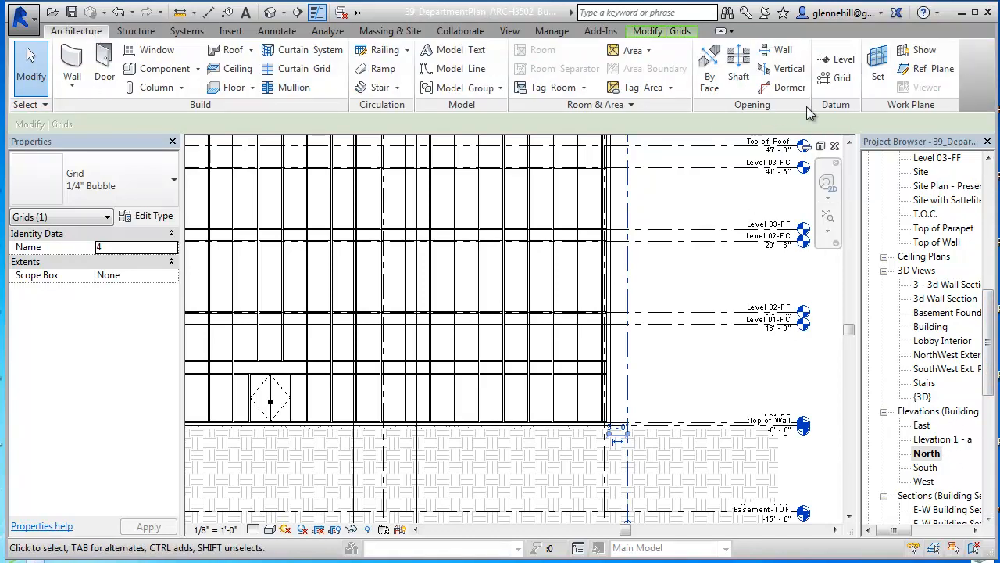
click(837, 61)
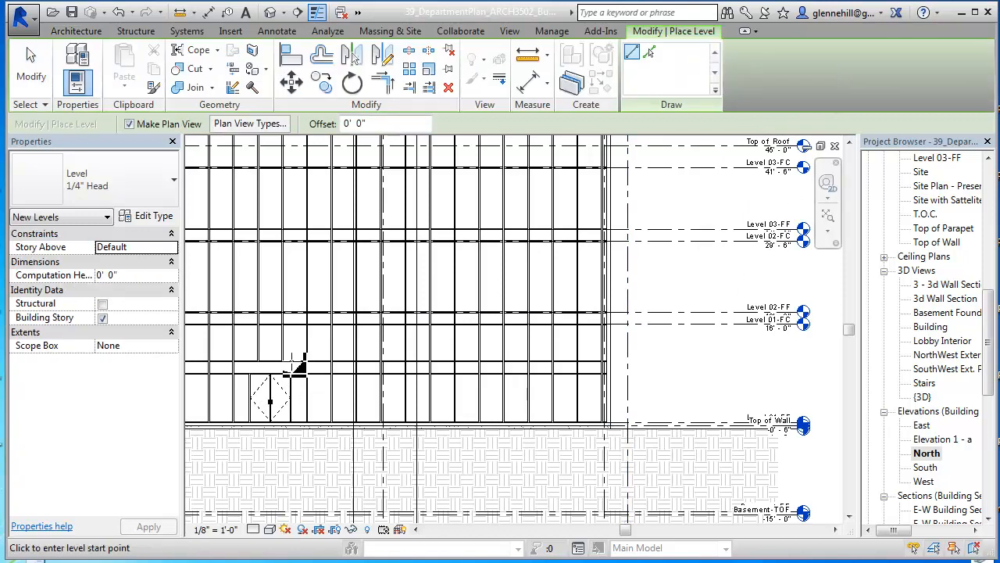
click(299, 364)
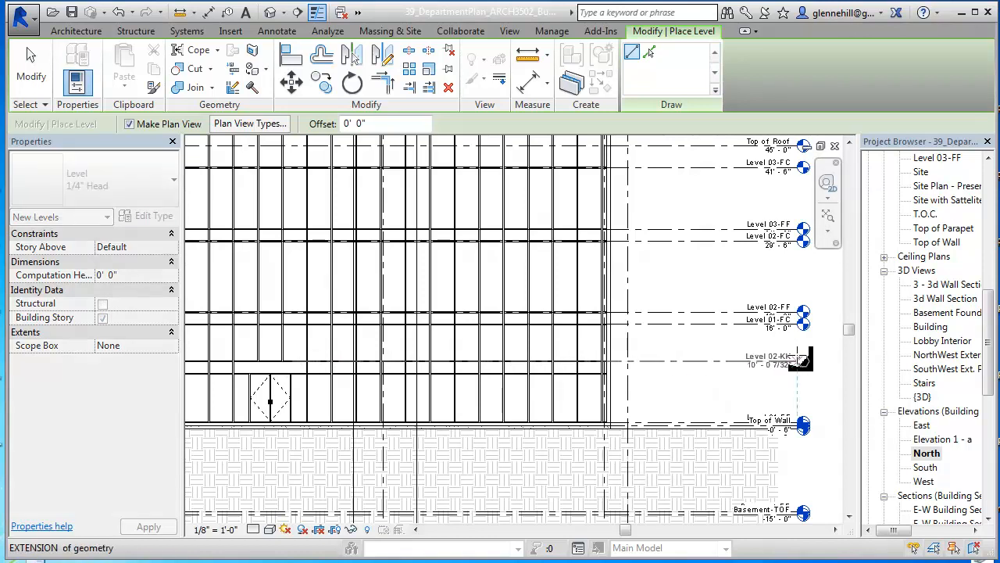
click(795, 362)
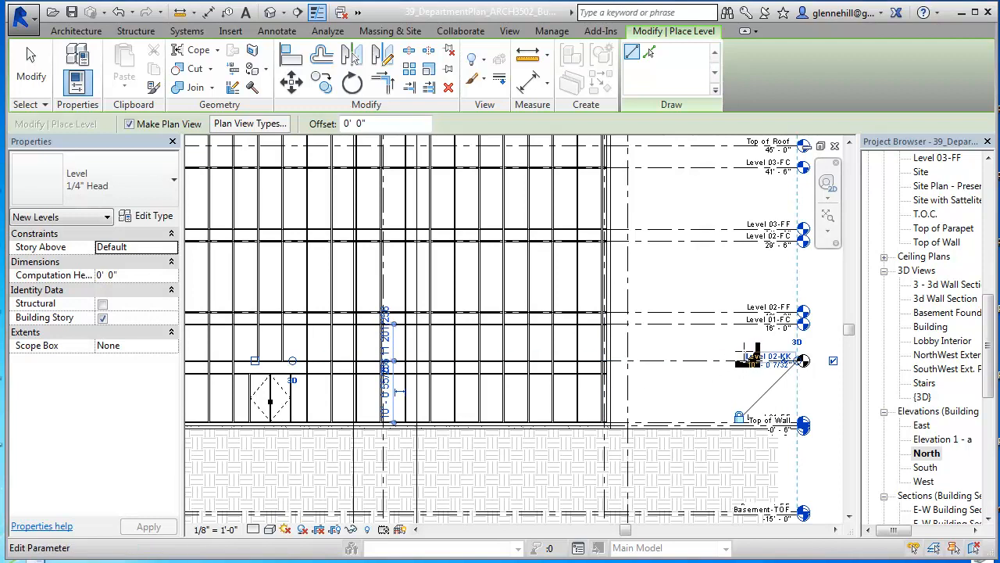
Rename the new level "Bottom of Screen" and rename its corresponding views to match.
click(768, 362)
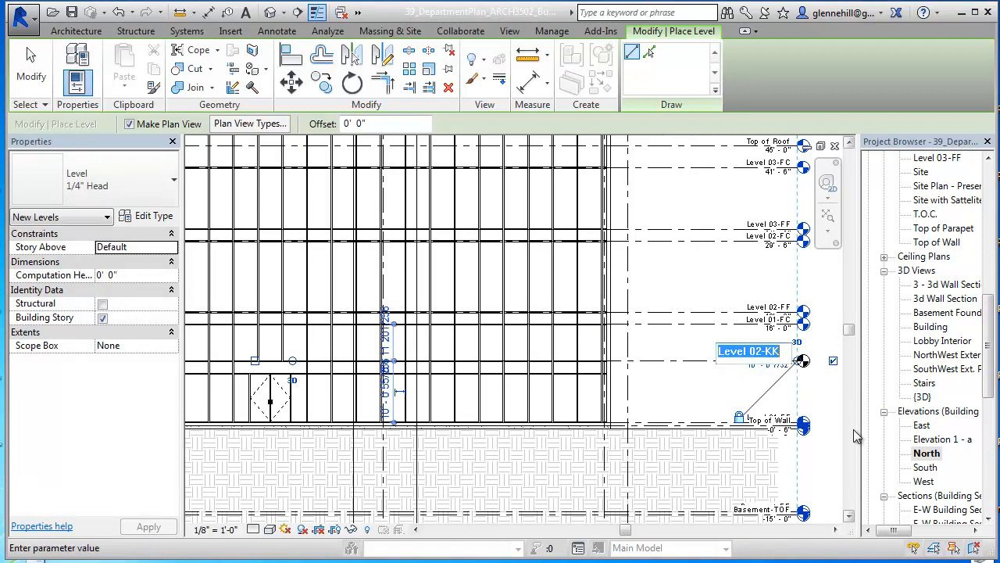
text(Bottom)
text( of Scre)
text(en)
key(Return)
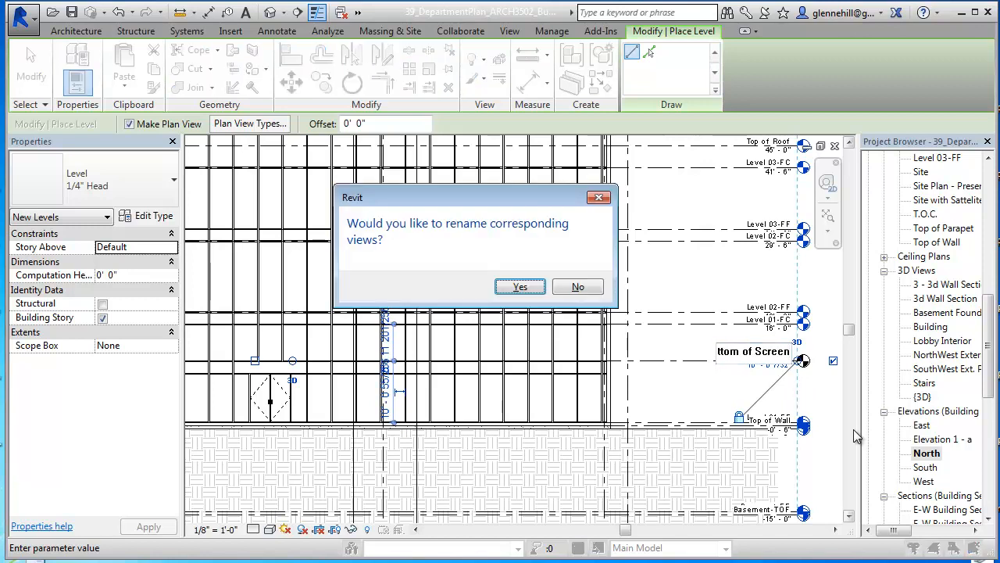
click(521, 288)
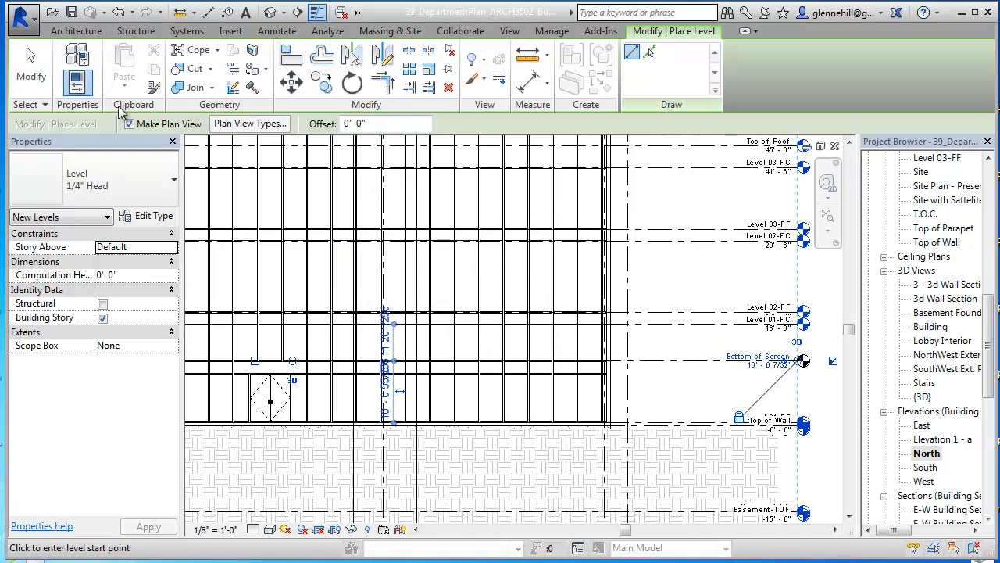
Extend the free end of the Bottom of Screen level line across the building to align with the other level lines.
click(25, 53)
click(645, 361)
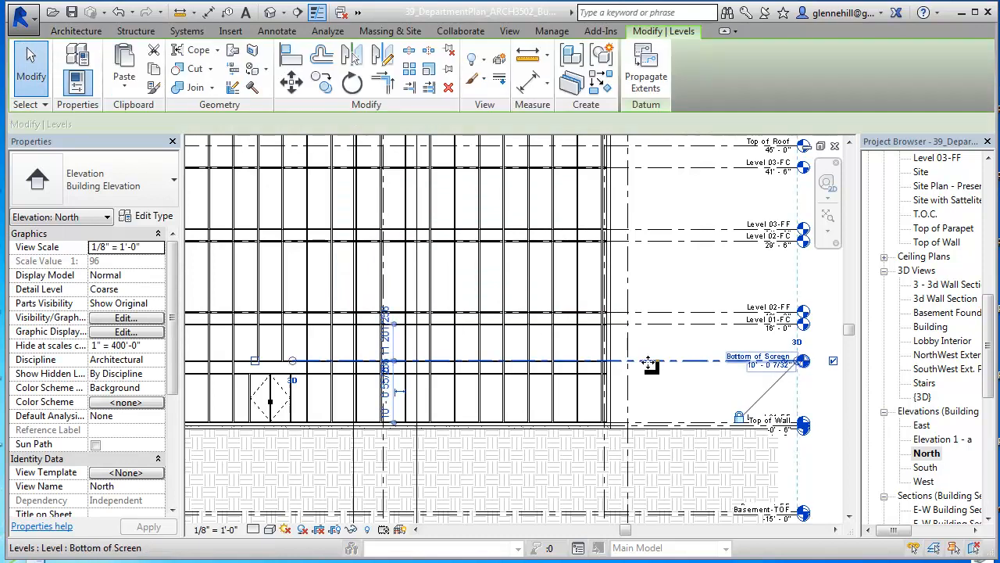
scroll(658, 407, down, 2)
scroll(659, 407, down, 1)
middle_drag(659, 407, 805, 400)
drag(565, 370, 350, 369)
click(707, 199)
middle_drag(708, 199, 601, 234)
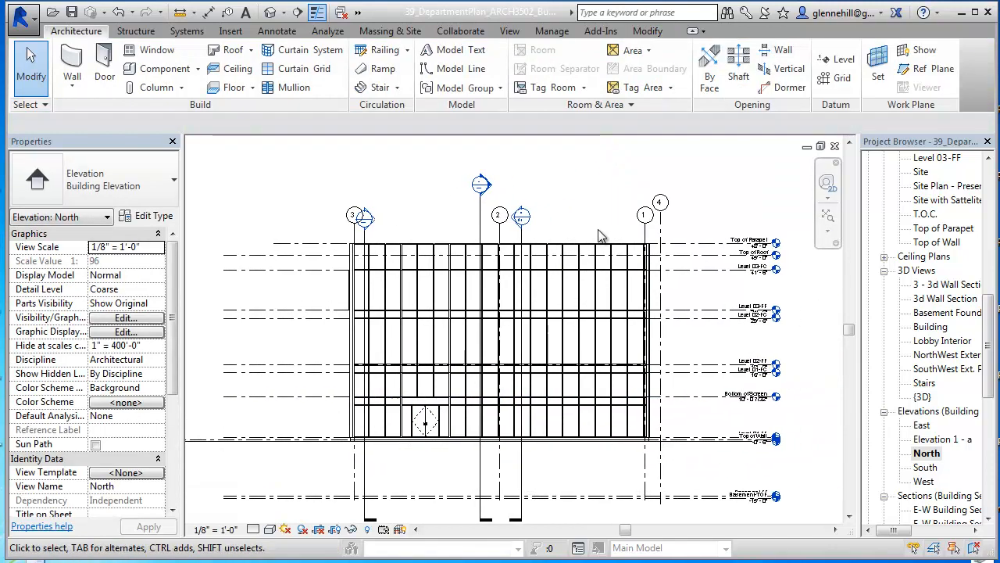
Examine the North elevation's level markers from Top of Parapet down to Bottom of Screen and Top of Wall.
scroll(791, 245, up, 2)
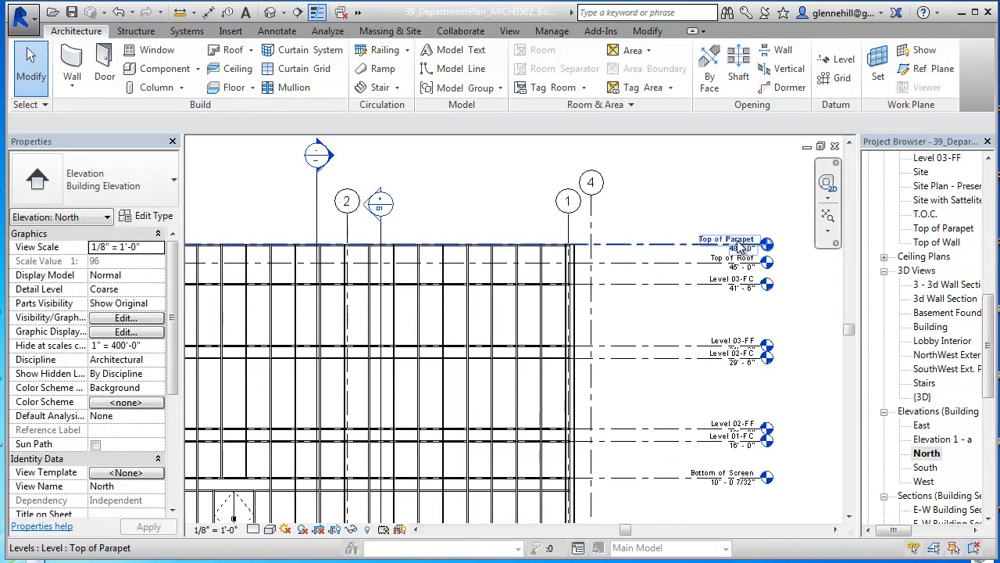
scroll(734, 245, up, 2)
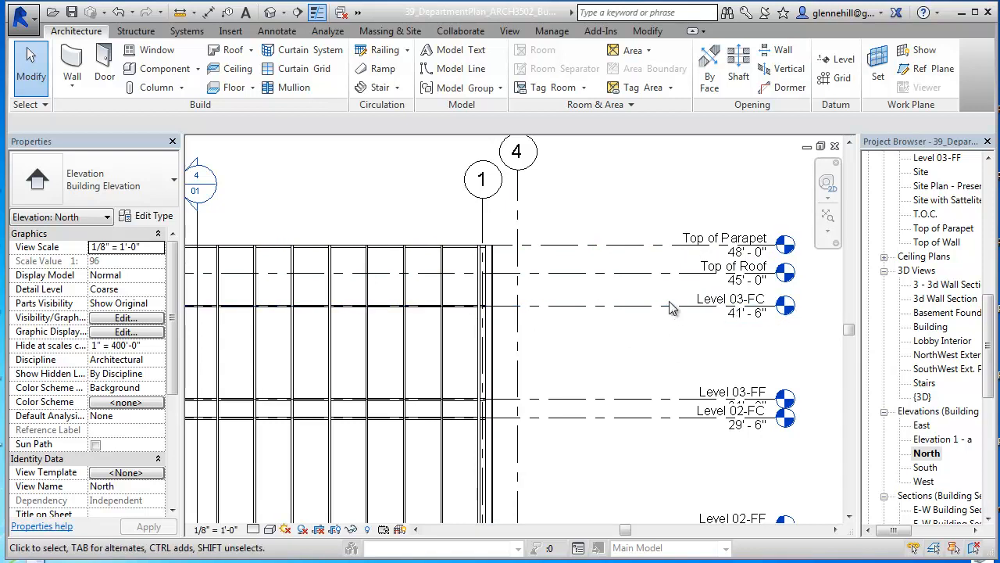
scroll(661, 305, down, 5)
mouse_move(668, 335)
middle_down()
mouse_move(688, 336)
mouse_move(706, 295)
mouse_move(707, 350)
middle_up()
scroll(686, 362, up, 5)
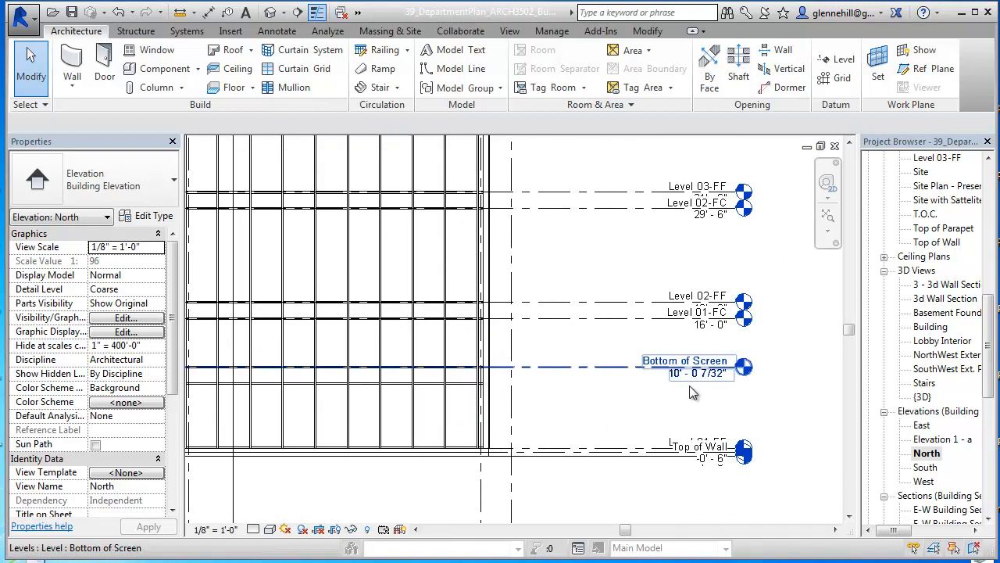
scroll(637, 349, down, 4)
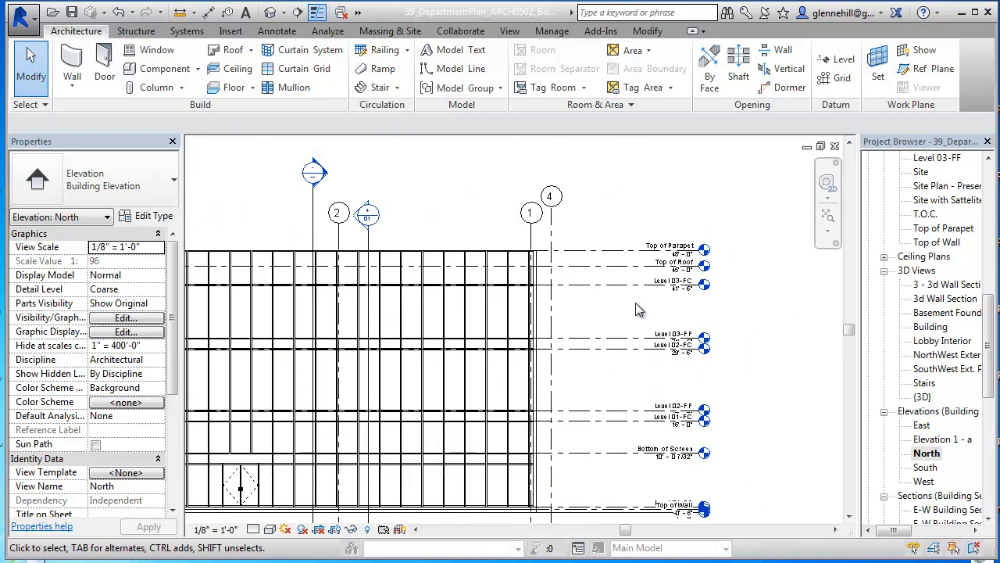
middle_drag(645, 346, 639, 301)
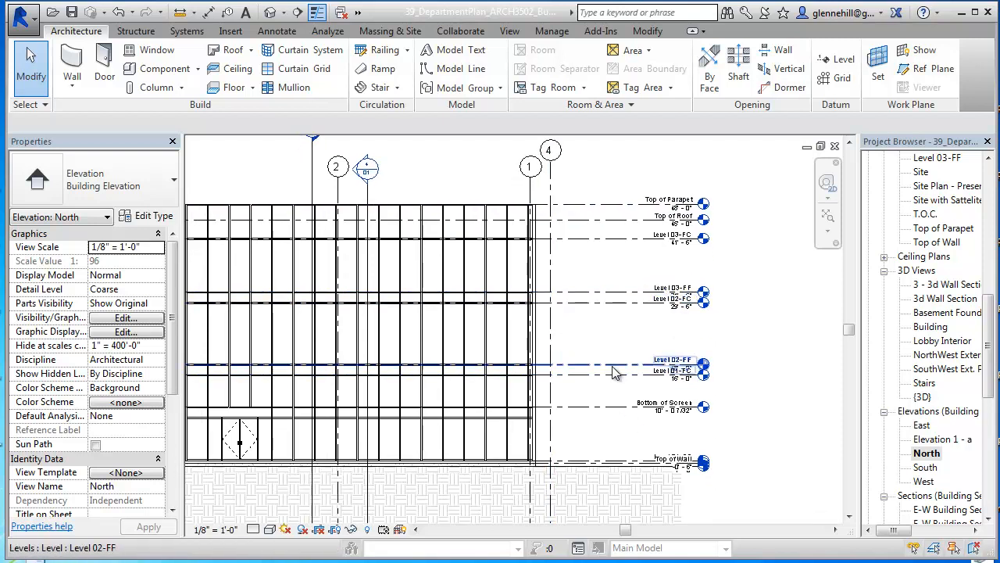
Close the North elevation and tile the Top of Parapet plan beside the 3D view, with the plan's whole building outline framed.
key(w)
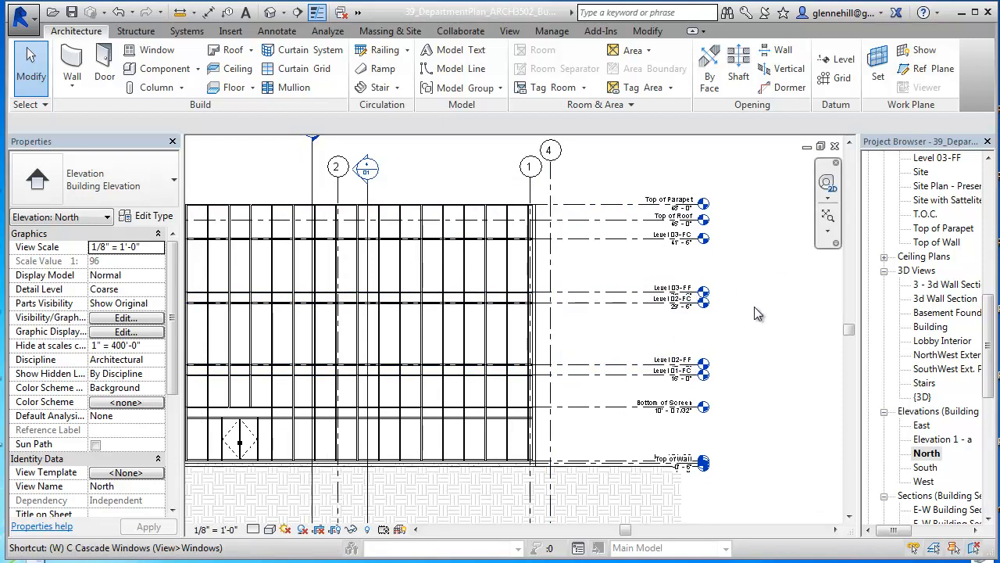
key(t)
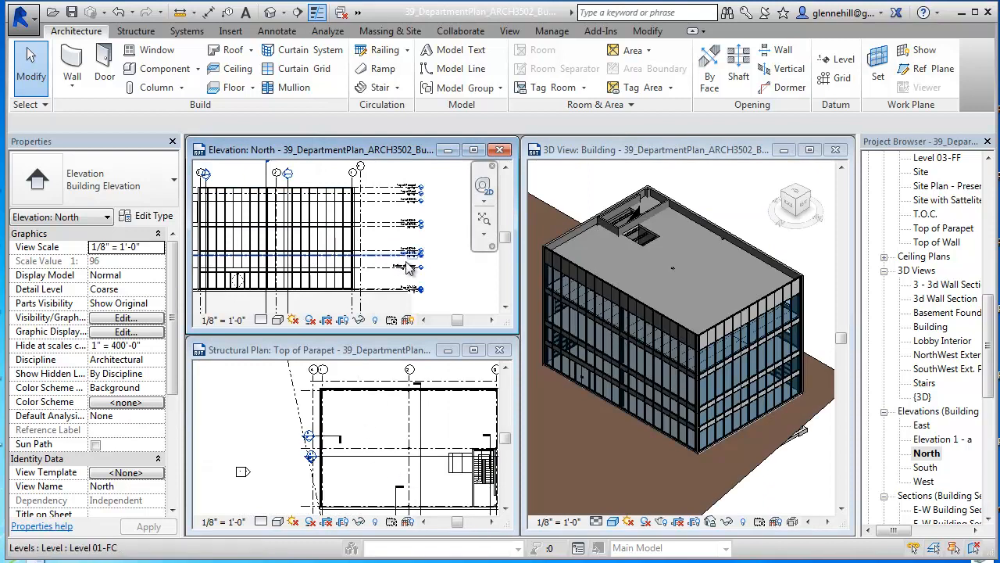
click(501, 151)
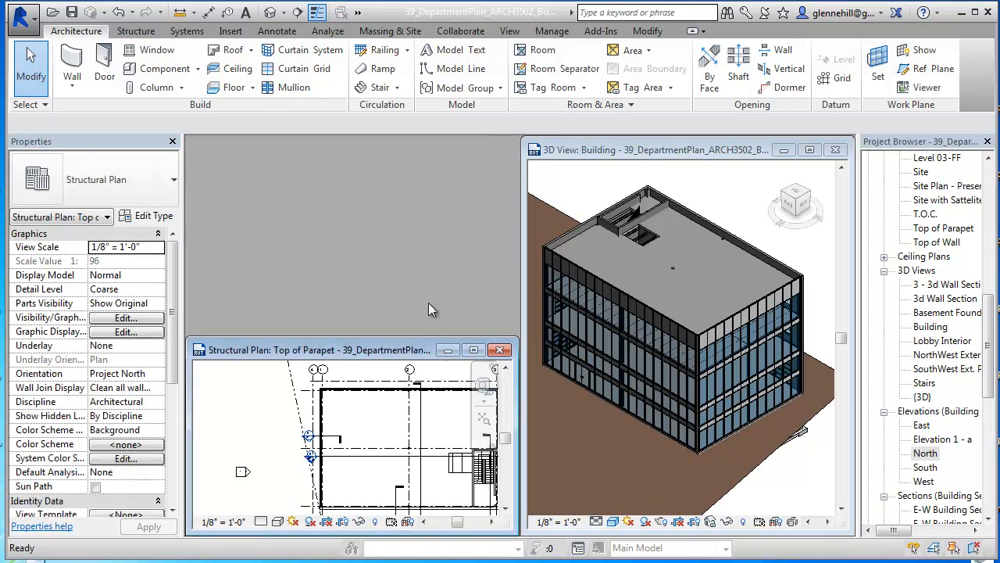
key(w)
key(t)
middle_drag(383, 319, 329, 365)
scroll(330, 365, up, 2)
middle_drag(314, 272, 308, 377)
scroll(308, 377, up, 1)
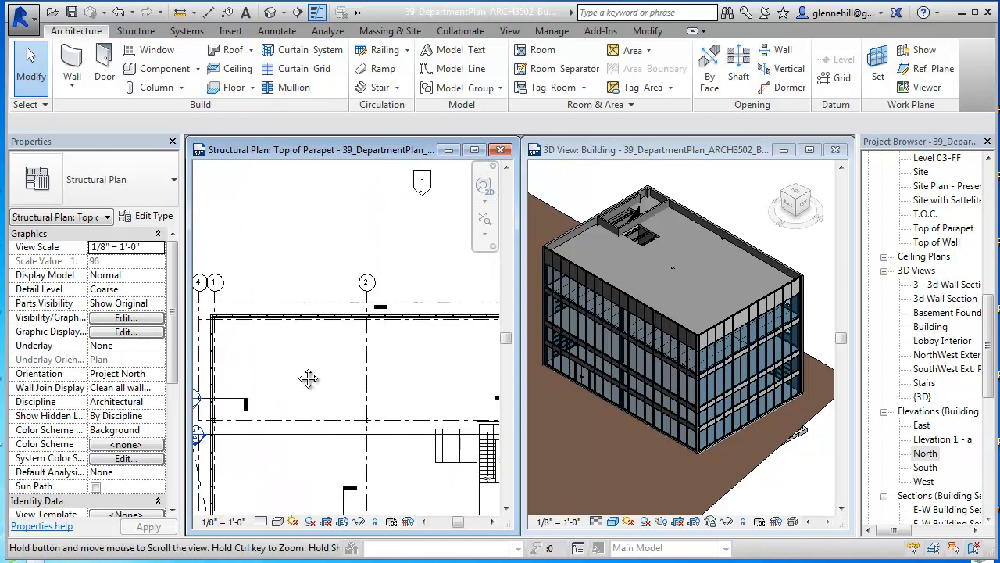
scroll(404, 344, down, 3)
middle_drag(426, 352, 387, 351)
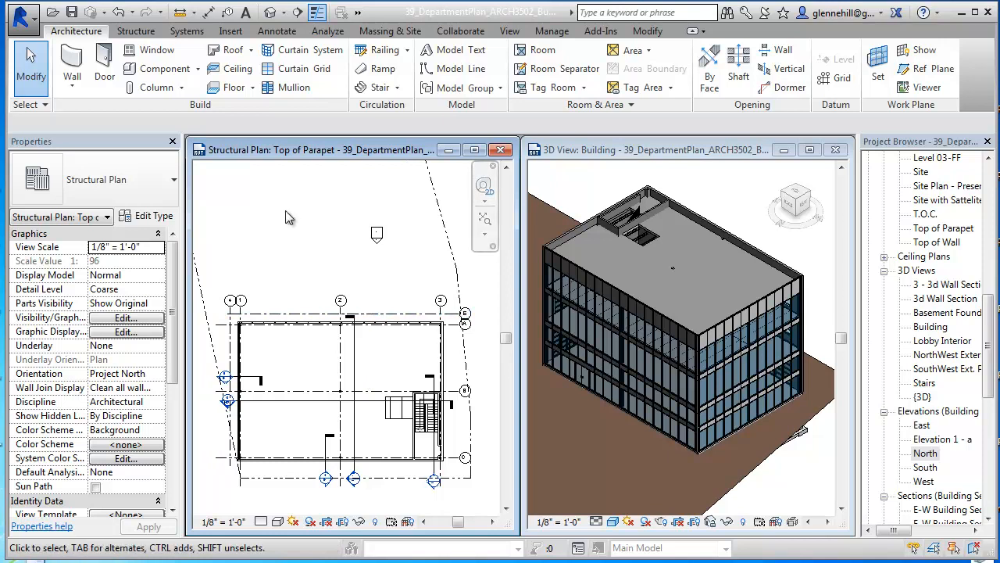
Draw a Curtain Wall 1 wall along grid E from grid 3 to grid 4 in the Top of Parapet plan.
click(76, 63)
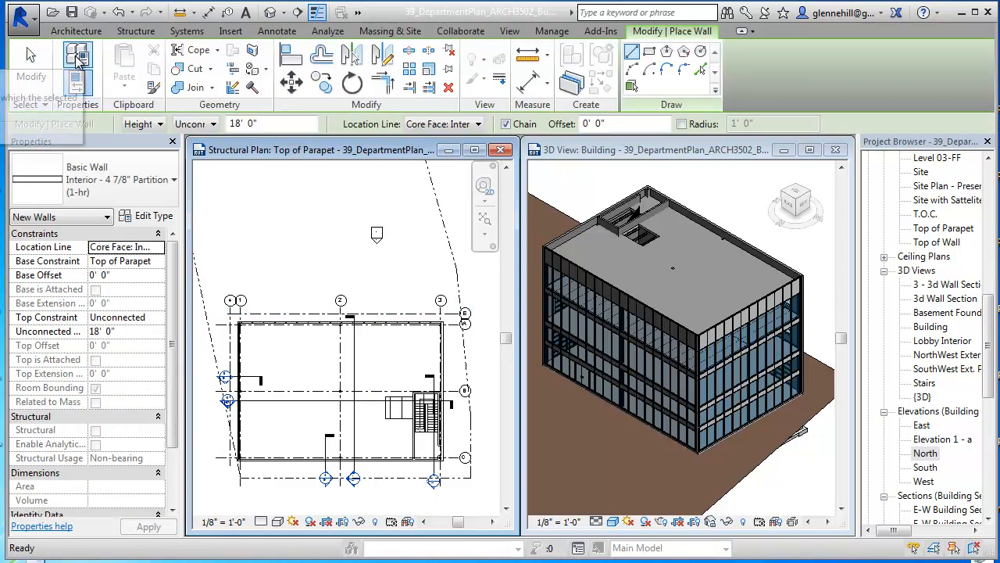
click(159, 182)
scroll(117, 398, down, 2)
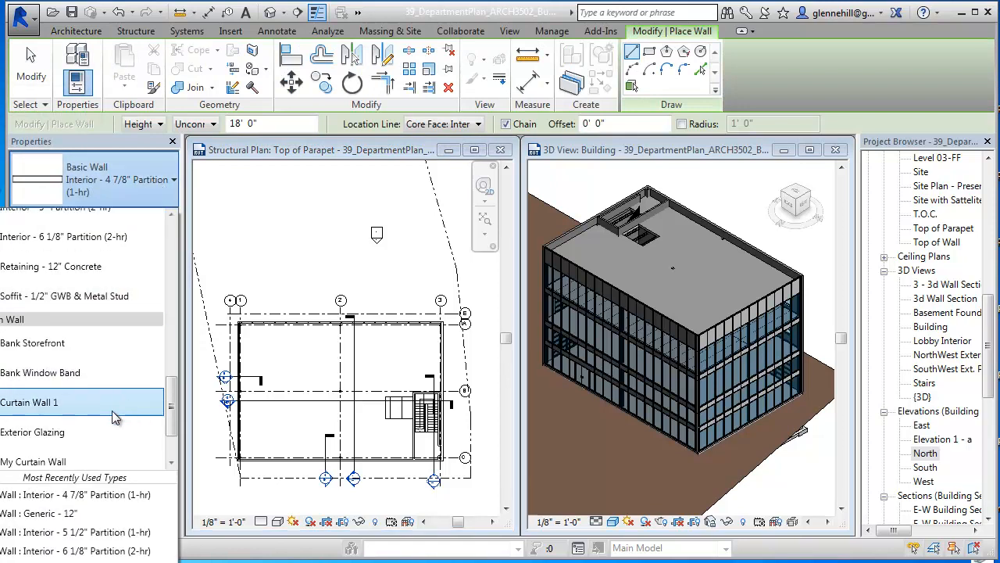
click(48, 409)
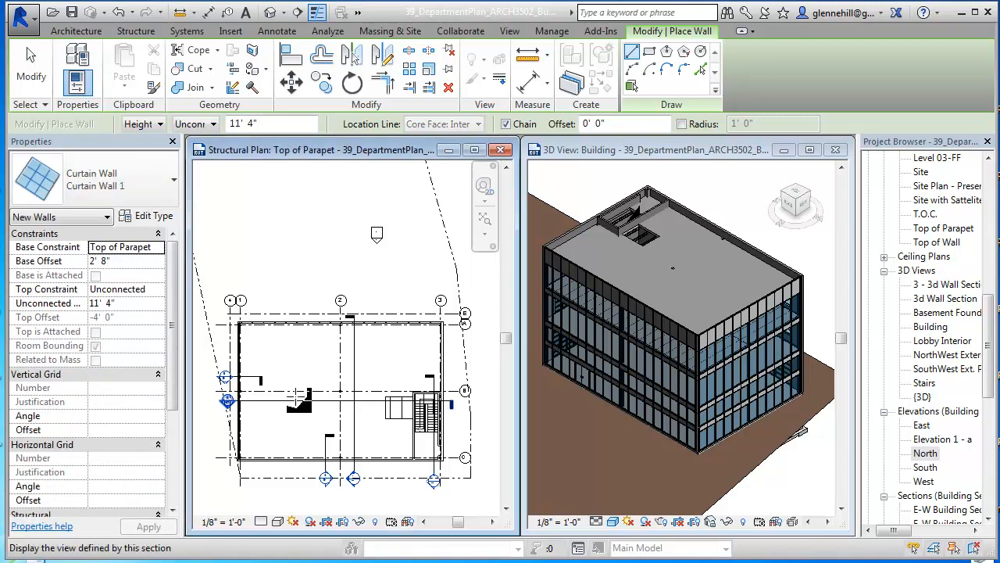
scroll(440, 313, up, 3)
scroll(436, 291, up, 5)
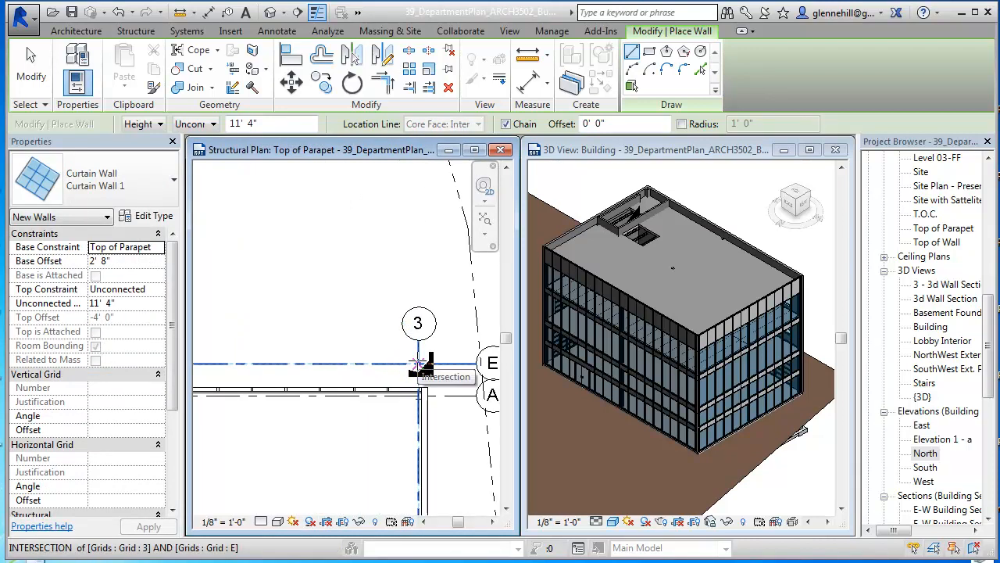
click(474, 150)
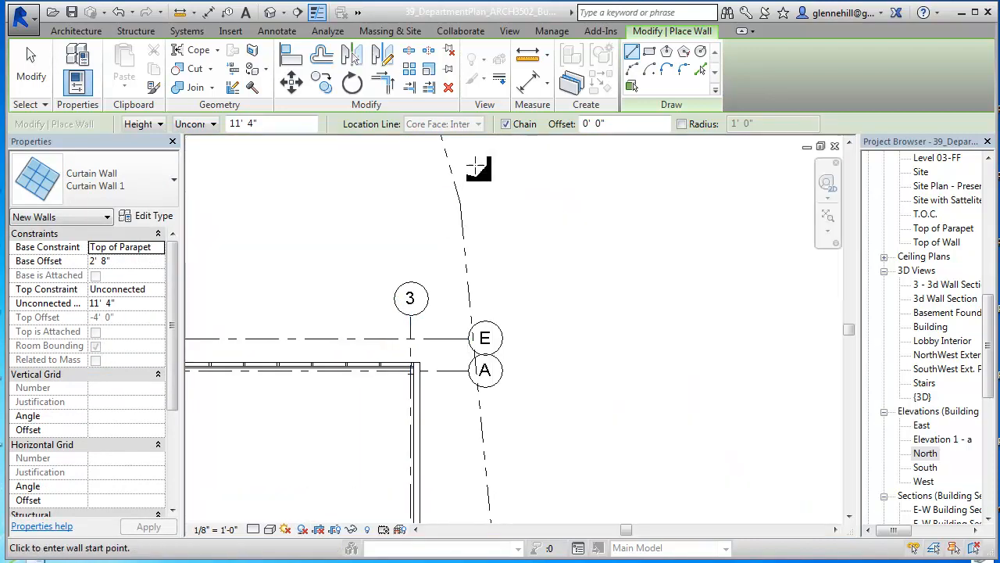
mouse_move(554, 339)
middle_down()
mouse_move(863, 274)
mouse_move(899, 296)
middle_up()
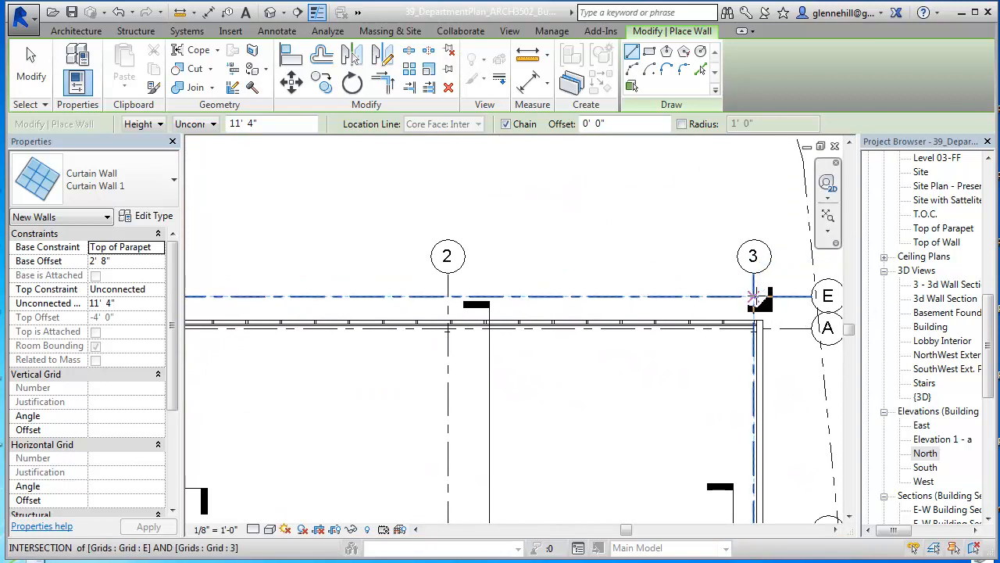
click(754, 328)
scroll(328, 342, down, 2)
middle_drag(328, 341, 547, 341)
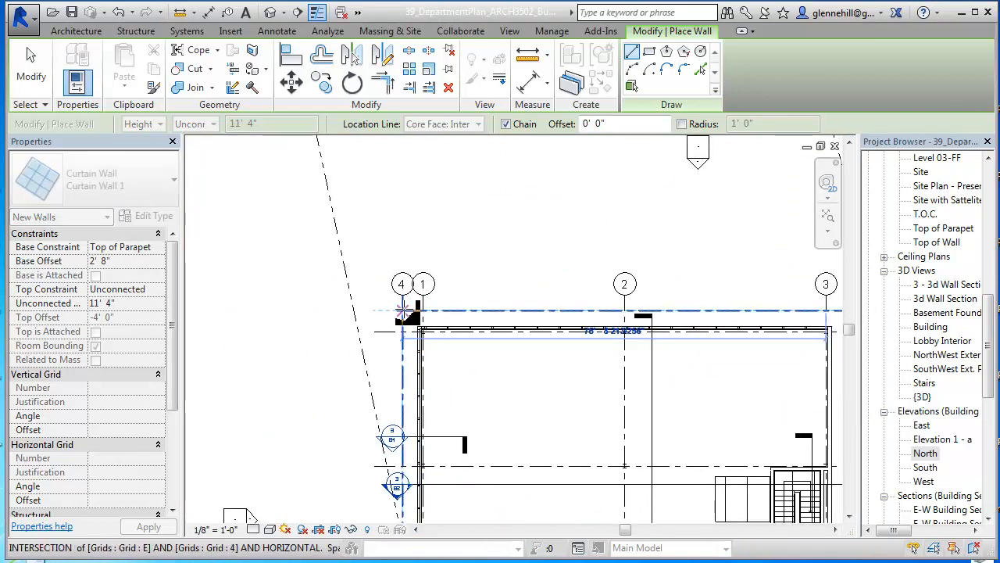
click(404, 313)
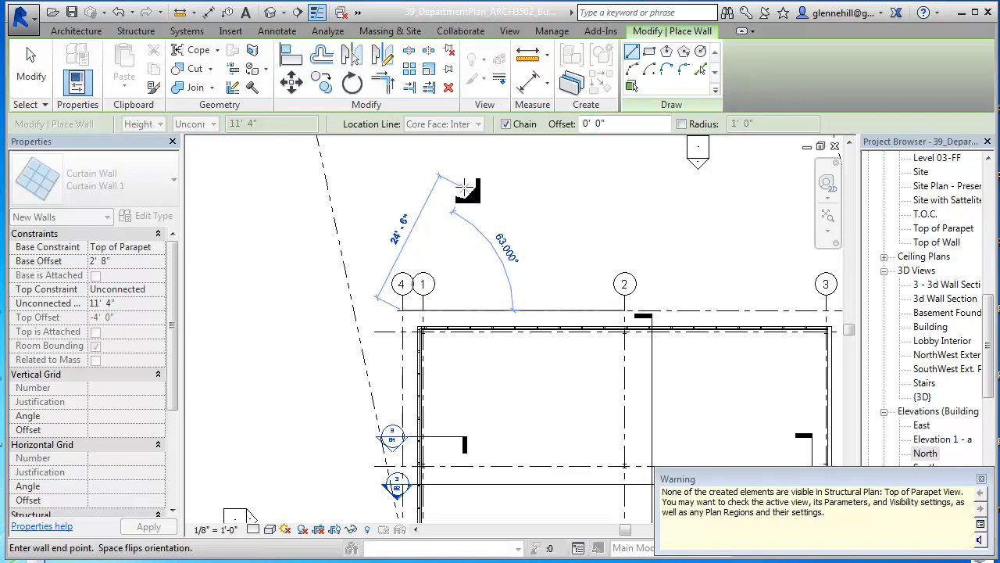
key(Escape)
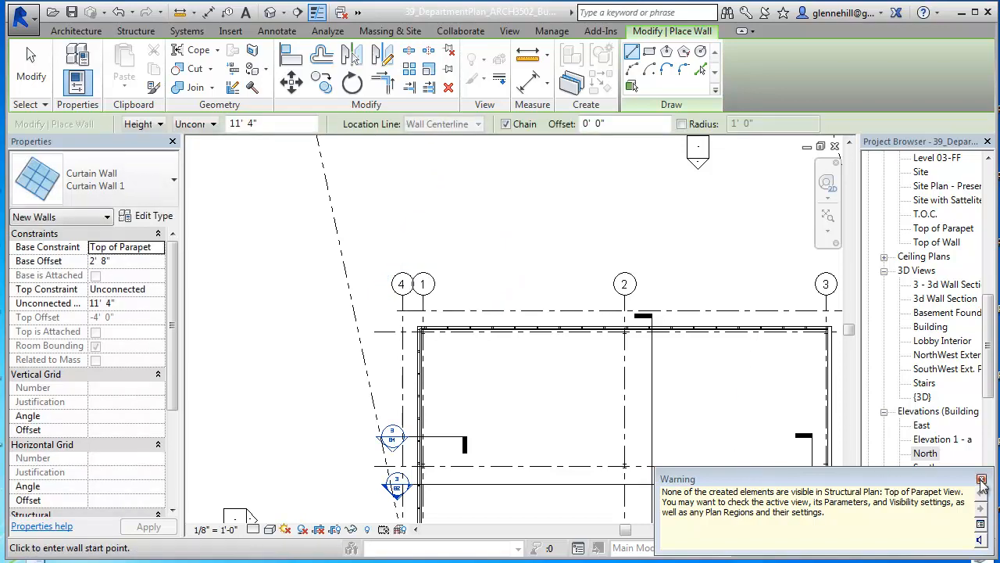
click(983, 479)
key(Escape)
Open the Top of Parapet view from the Floor Plans in the project's view list.
drag(988, 348, 989, 205)
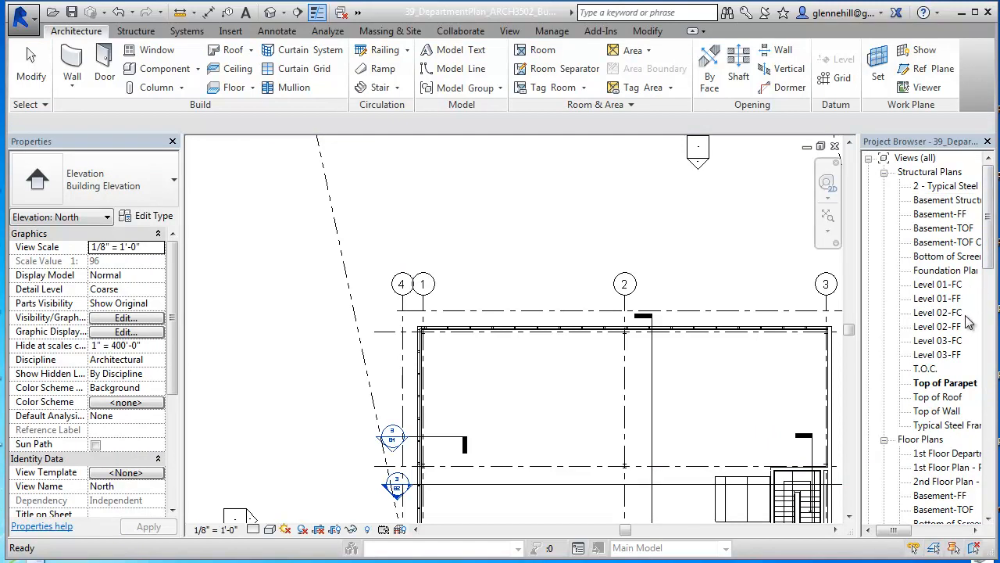
click(885, 172)
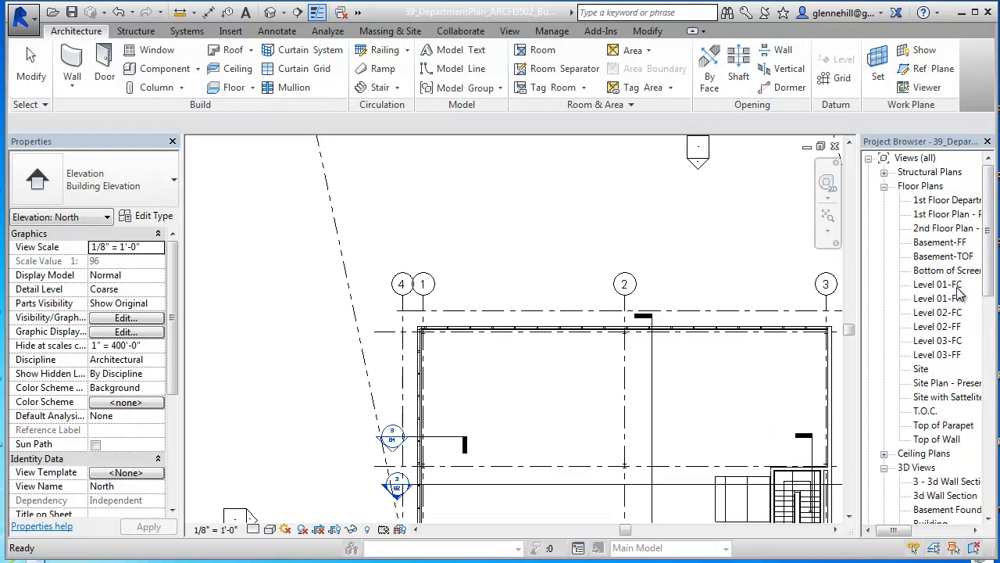
double_click(946, 427)
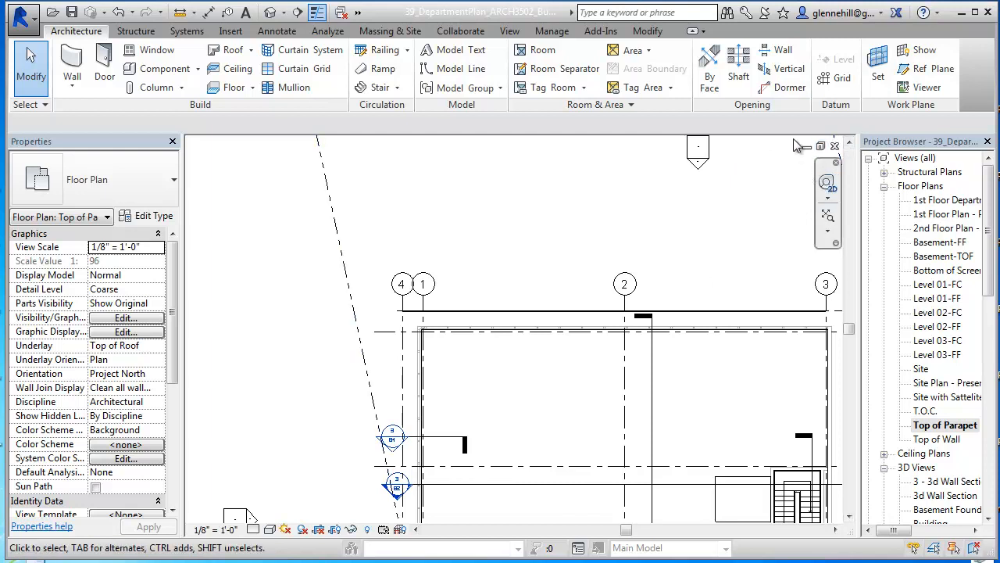
Close the Top of Parapet structural plan and maximize the Top of Parapet floor plan with the building outline framed.
click(820, 146)
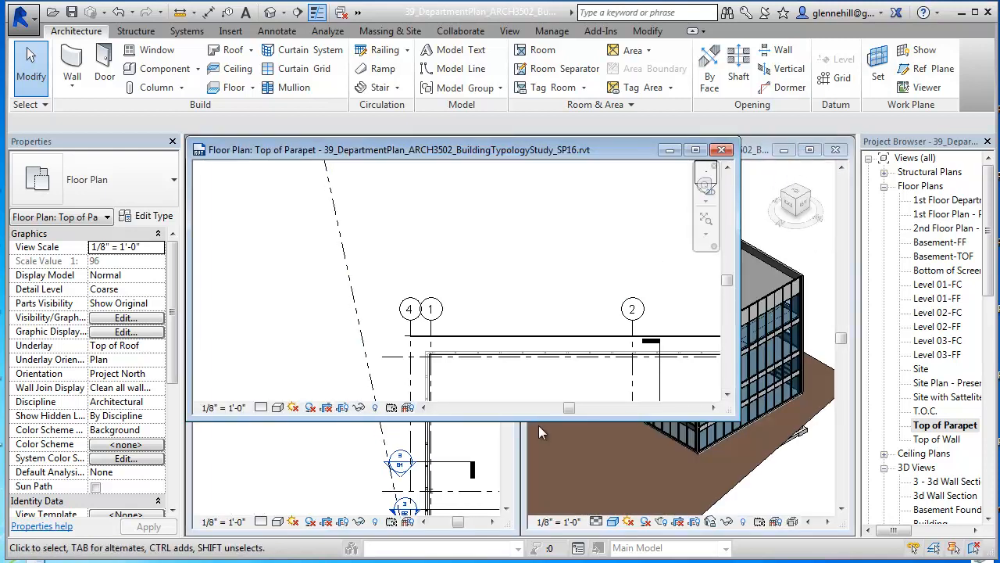
click(331, 477)
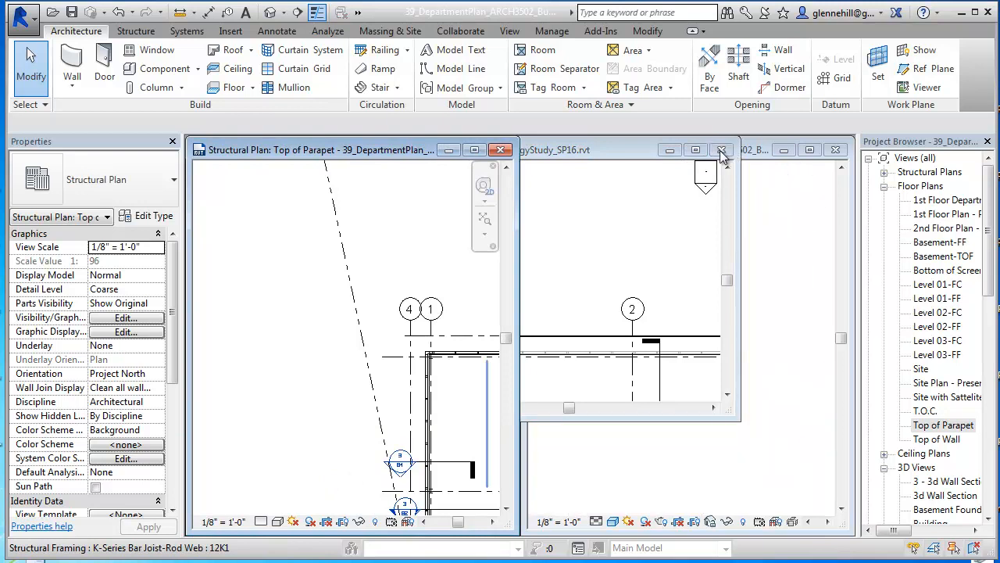
click(501, 150)
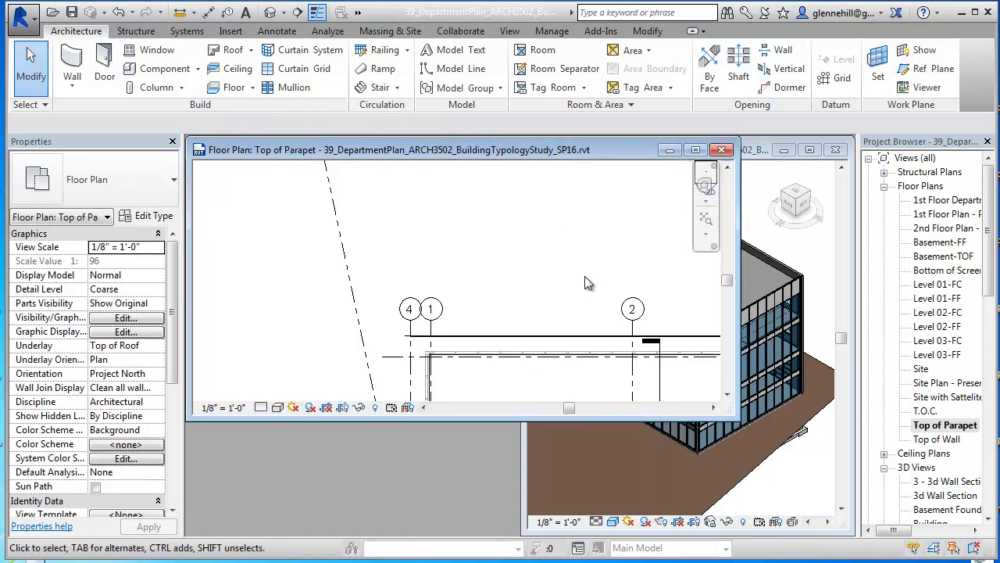
click(696, 149)
scroll(527, 367, down, 2)
middle_drag(527, 366, 439, 275)
scroll(438, 276, up, 1)
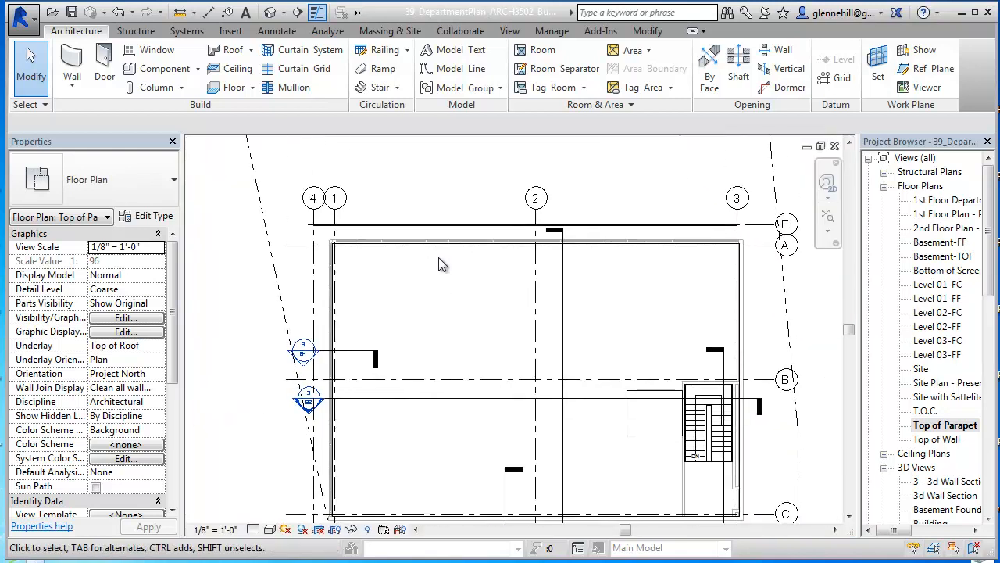
Select the curtain wall along grid E in the floor plan and inspect it between grids 4 and 3.
click(443, 235)
scroll(421, 330, up, 4)
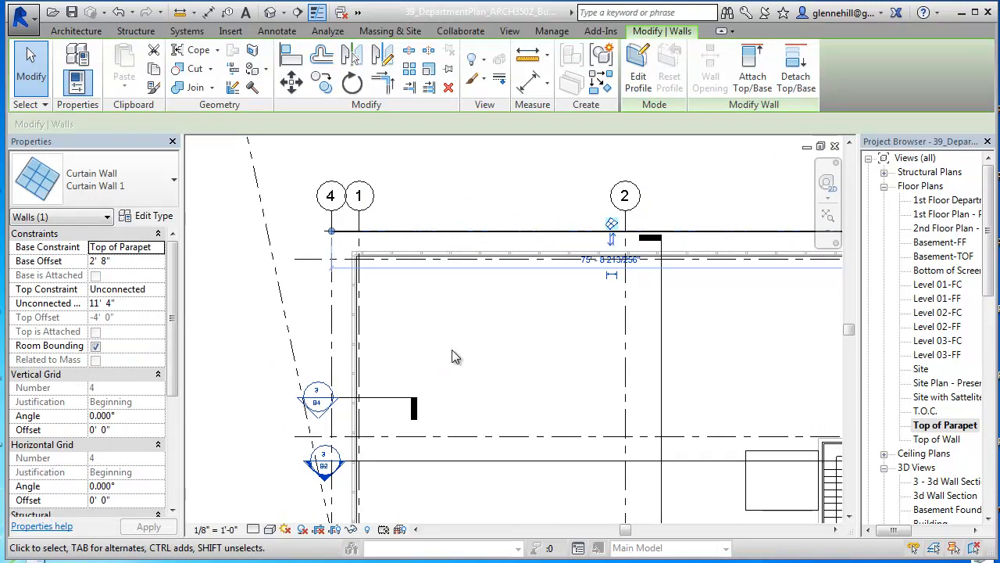
scroll(469, 281, down, 2)
mouse_move(469, 282)
middle_down()
mouse_move(481, 218)
mouse_move(456, 241)
middle_up()
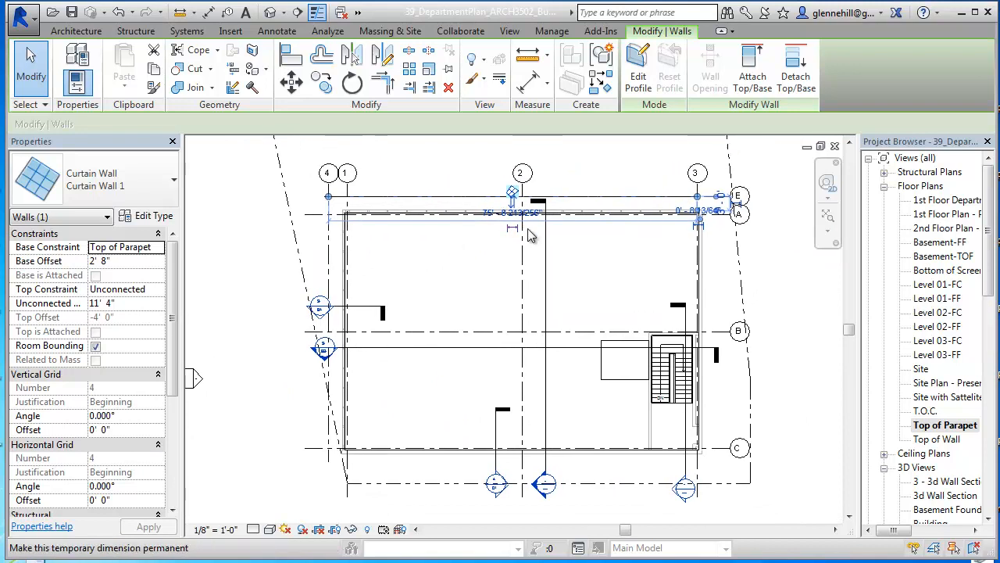
Open the N-S building section from its marker near grid 2 and widen its crop region past grid E.
double_click(545, 485)
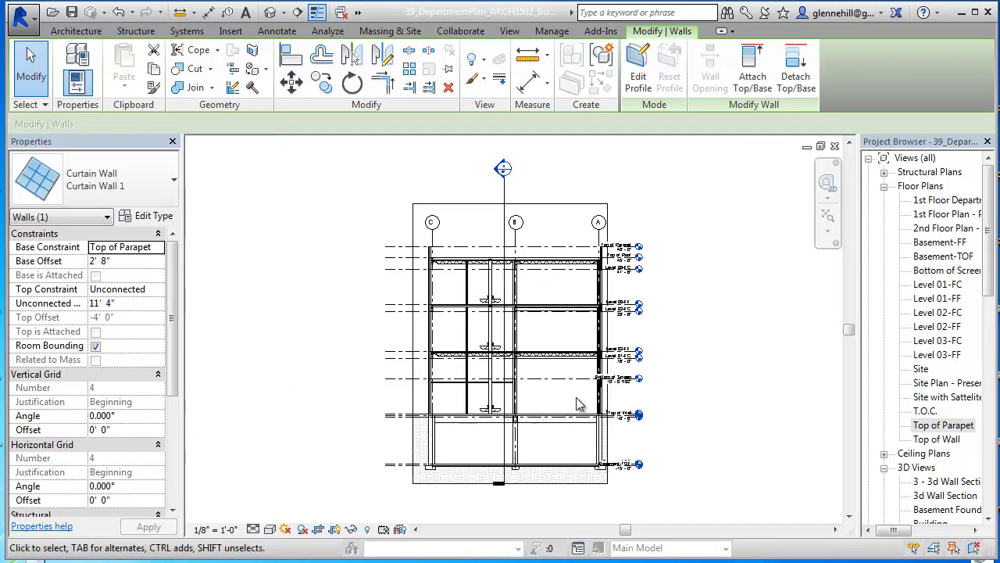
scroll(647, 316, up, 4)
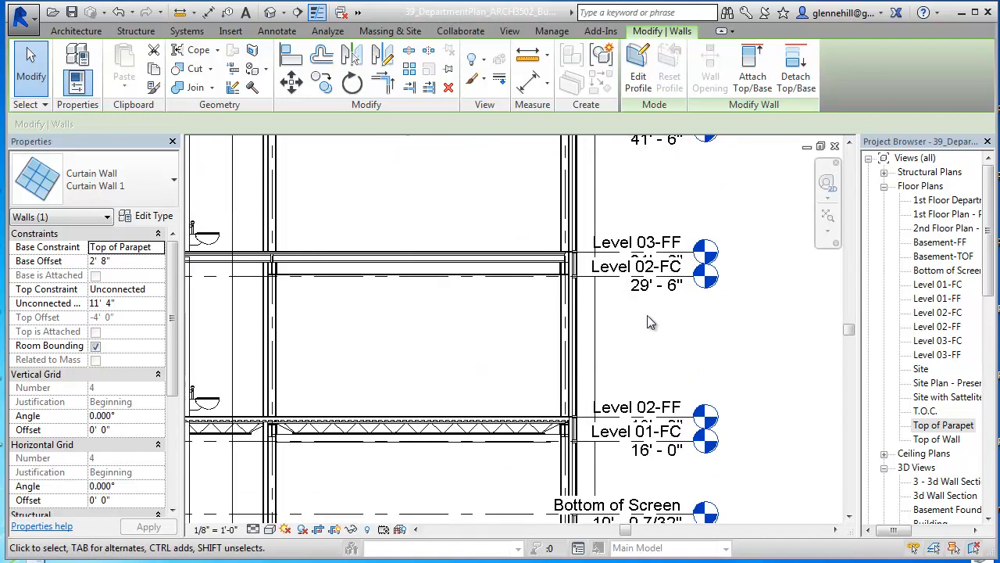
scroll(647, 322, down, 4)
click(605, 334)
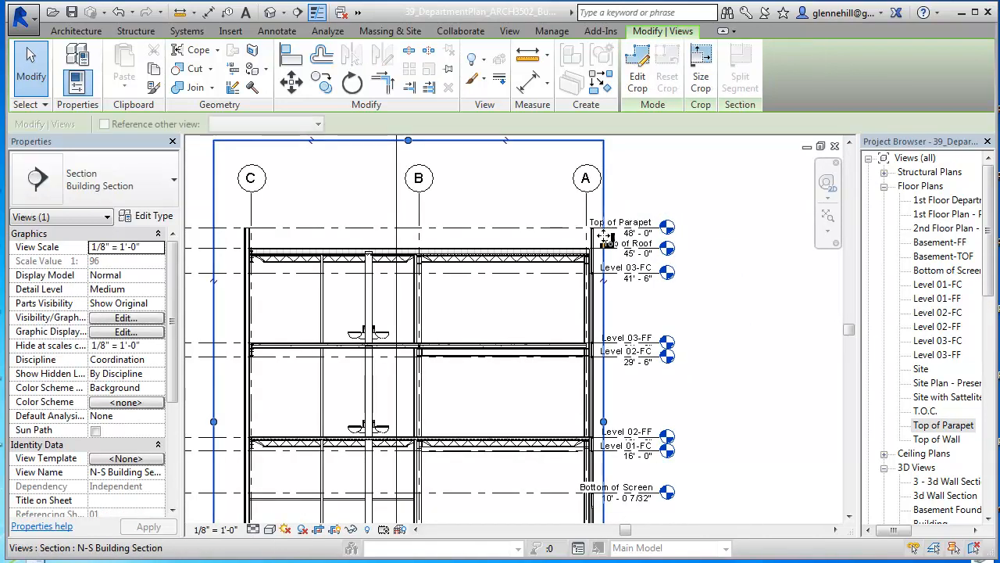
drag(603, 422, 691, 423)
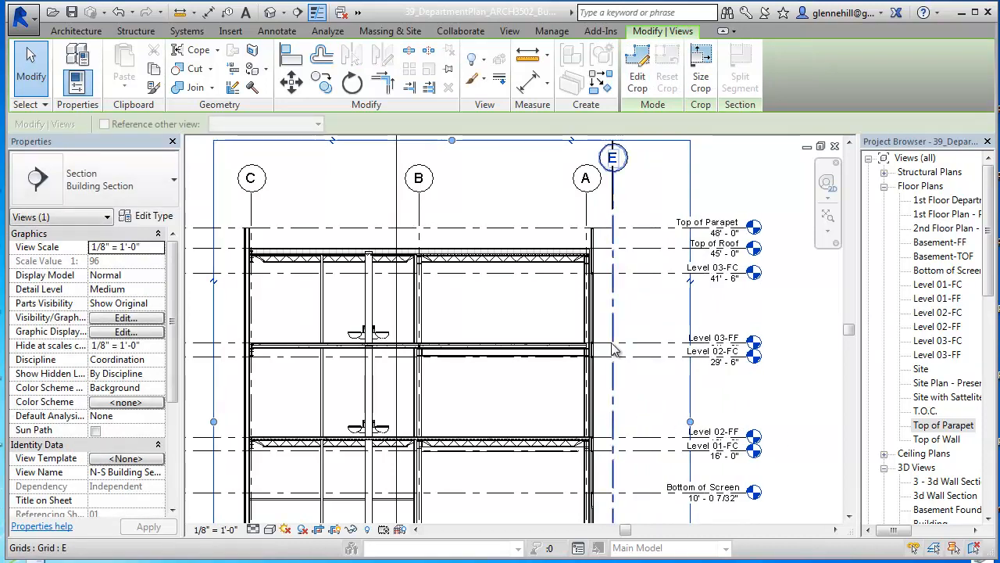
click(651, 315)
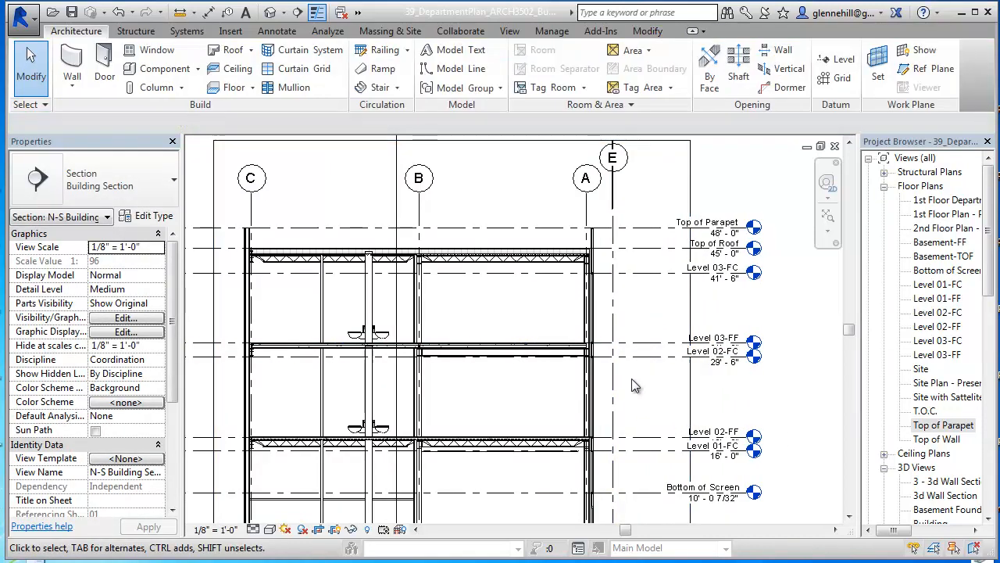
Select the curtain wall on grid E in the section and set its base constraint to Bottom of Screen.
click(637, 272)
scroll(645, 271, down, 1)
click(684, 233)
middle_drag(714, 286, 667, 379)
scroll(666, 379, down, 1)
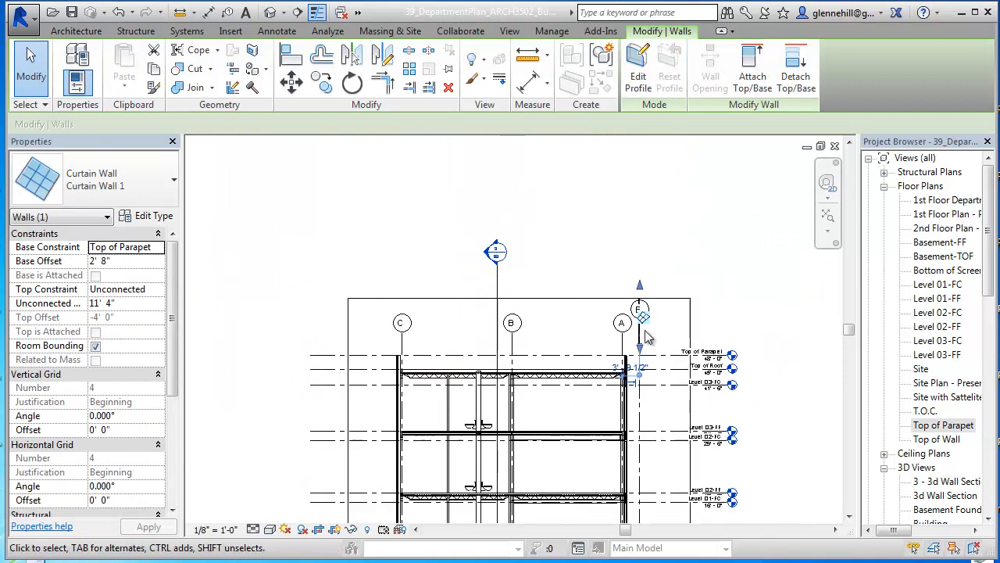
scroll(646, 341, up, 3)
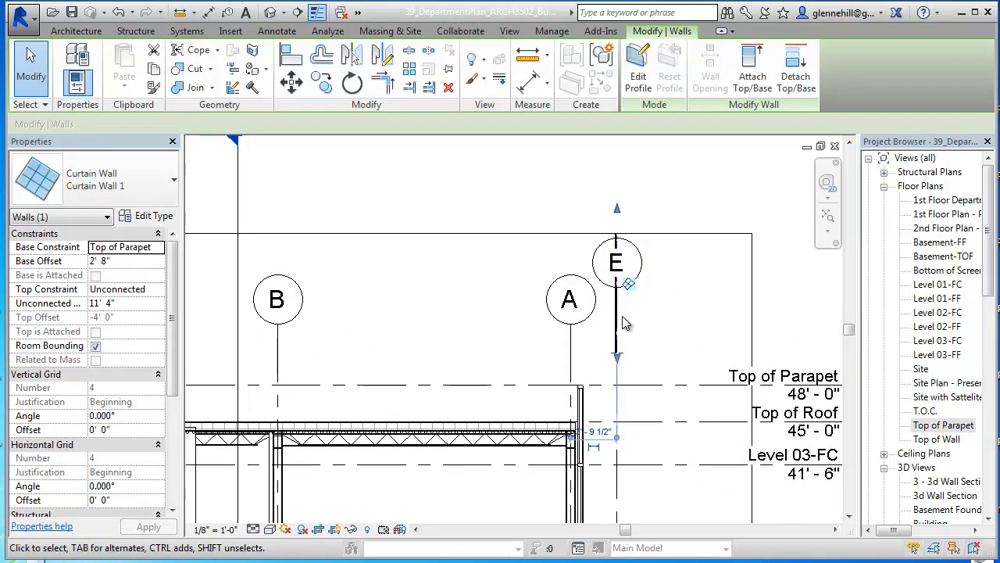
scroll(660, 304, down, 2)
middle_drag(662, 294, 718, 191)
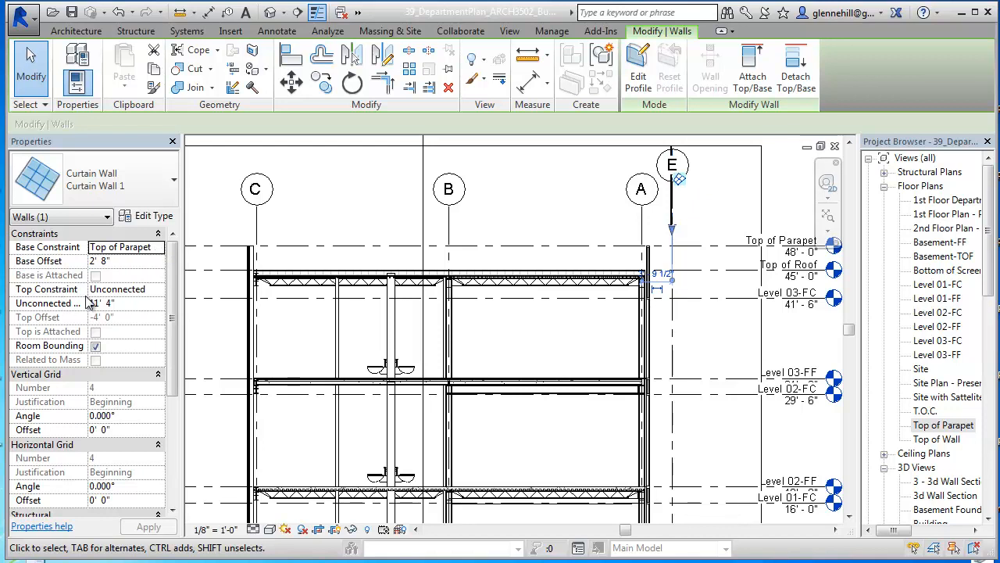
click(156, 252)
drag(168, 306, 169, 291)
click(143, 296)
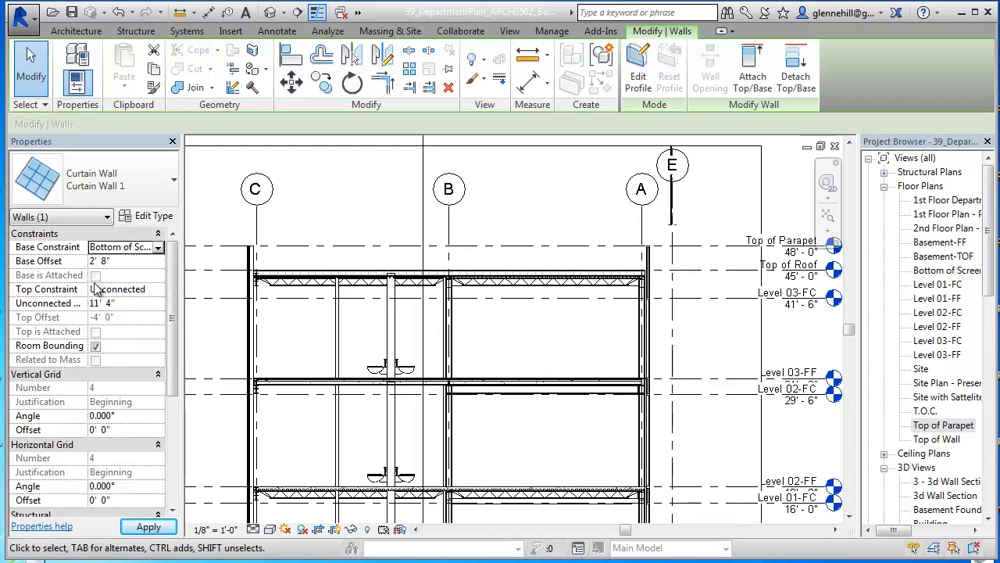
Set the curtain wall's top constraint to Up to level: Top of Parapet.
click(144, 291)
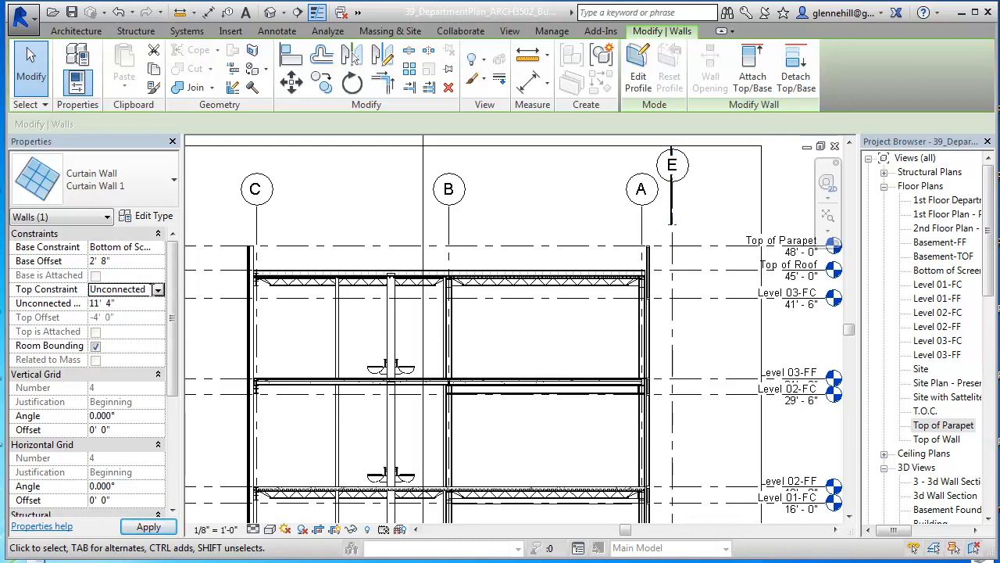
click(157, 290)
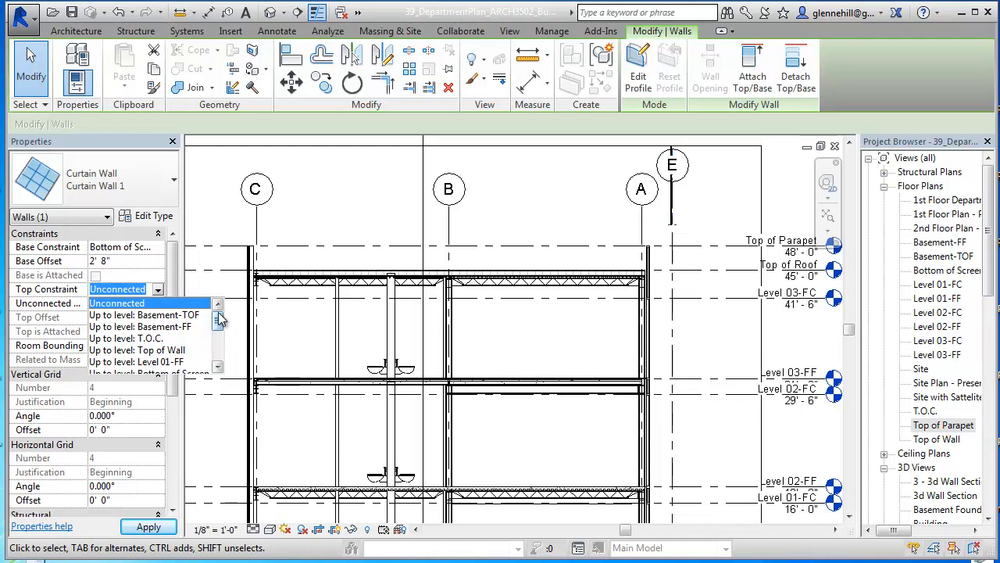
drag(219, 321, 171, 368)
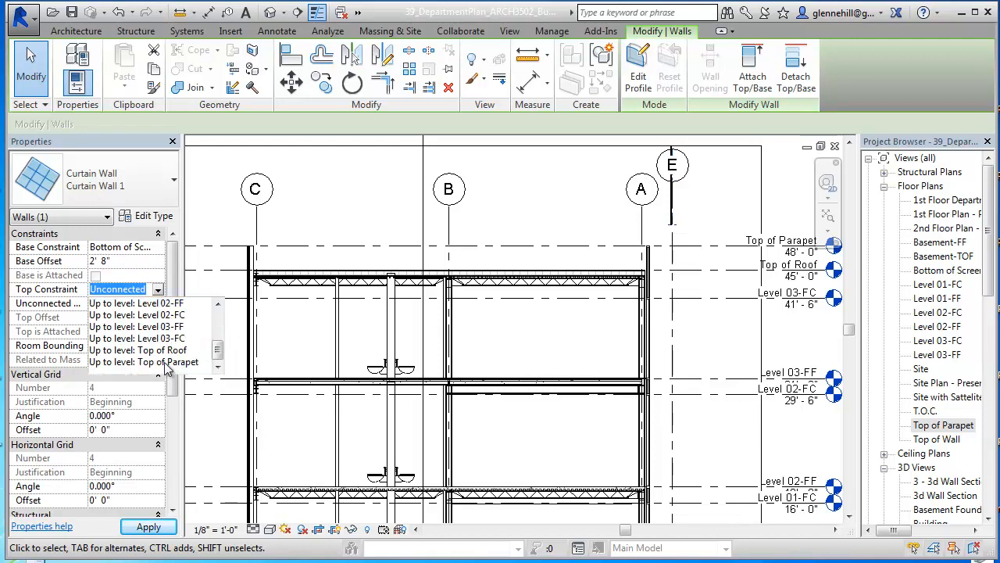
click(165, 362)
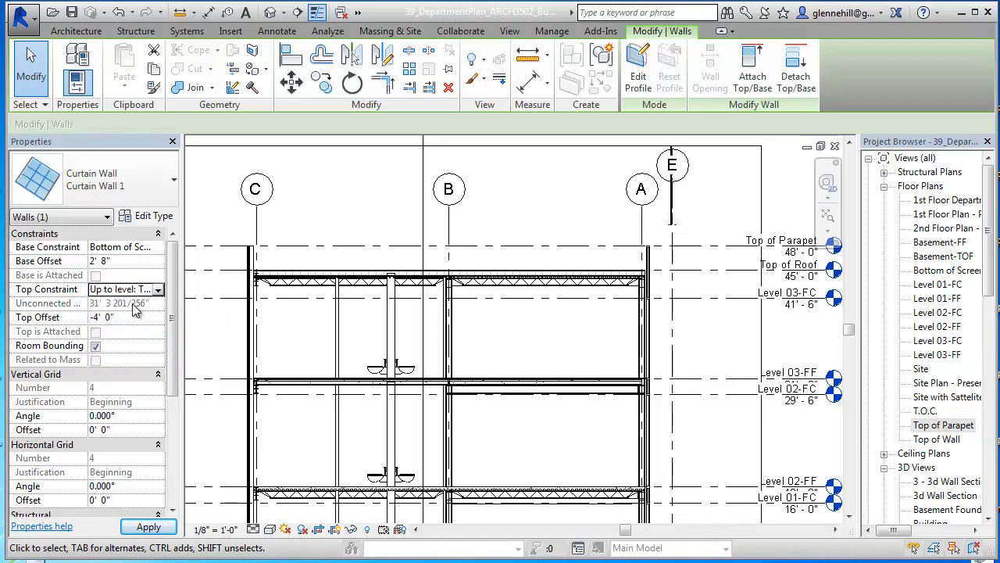
Set the curtain wall's top offset and base offset to 0' 0" and apply the changes.
click(118, 321)
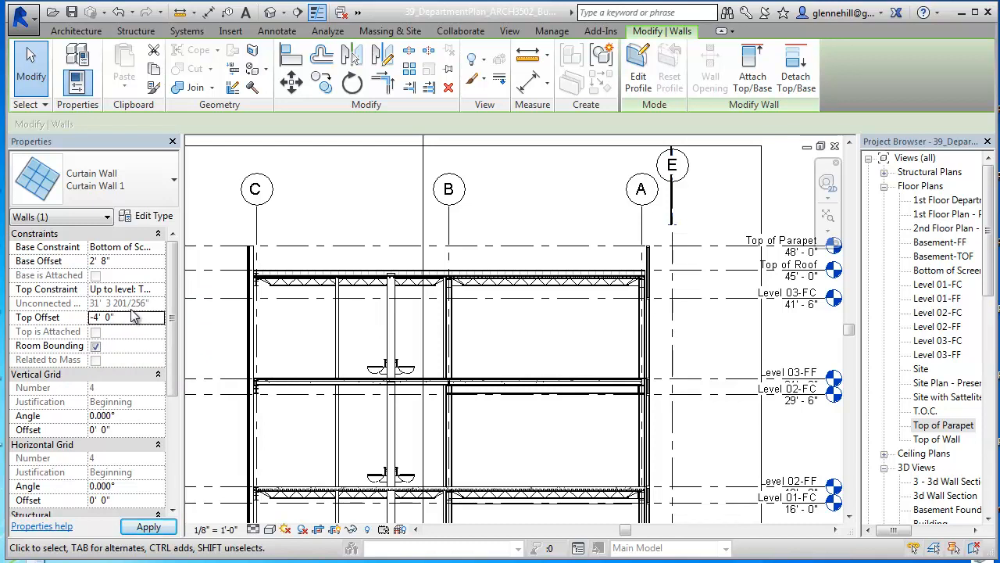
click(109, 317)
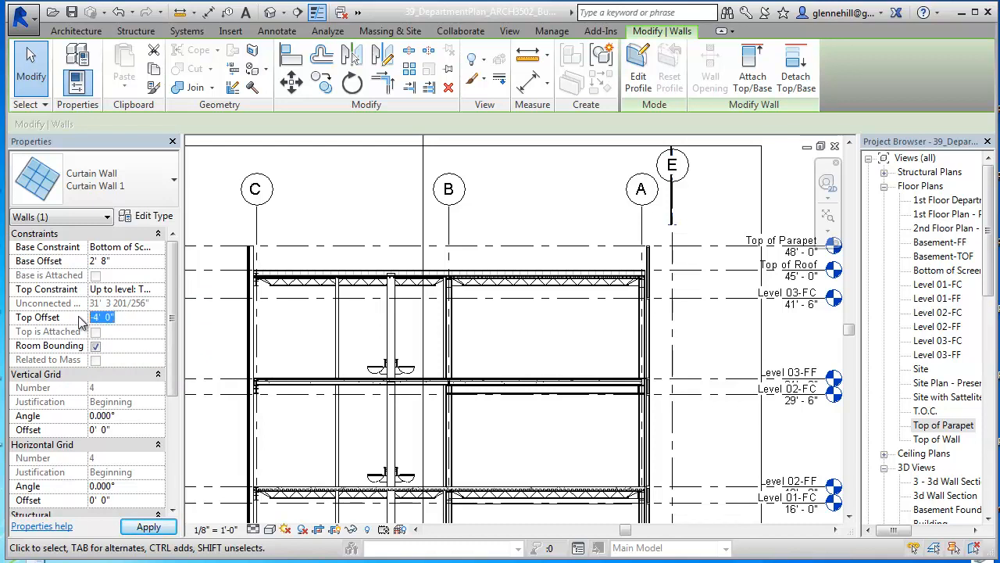
click(119, 260)
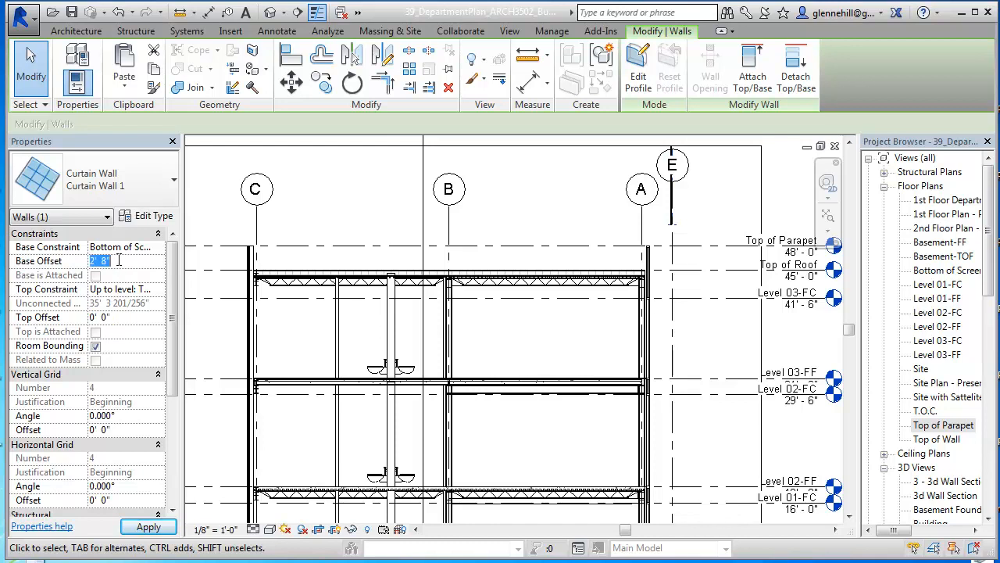
text(0)
click(148, 525)
click(692, 331)
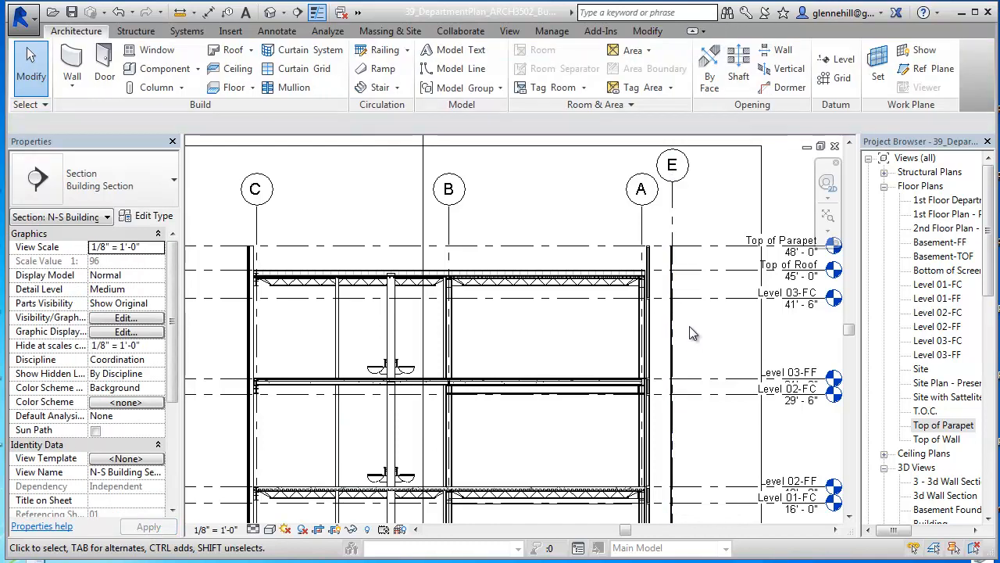
Select the curtain wall on grid E in the section and duplicate its type as Screen Curtain Wall System.
scroll(687, 298, up, 6)
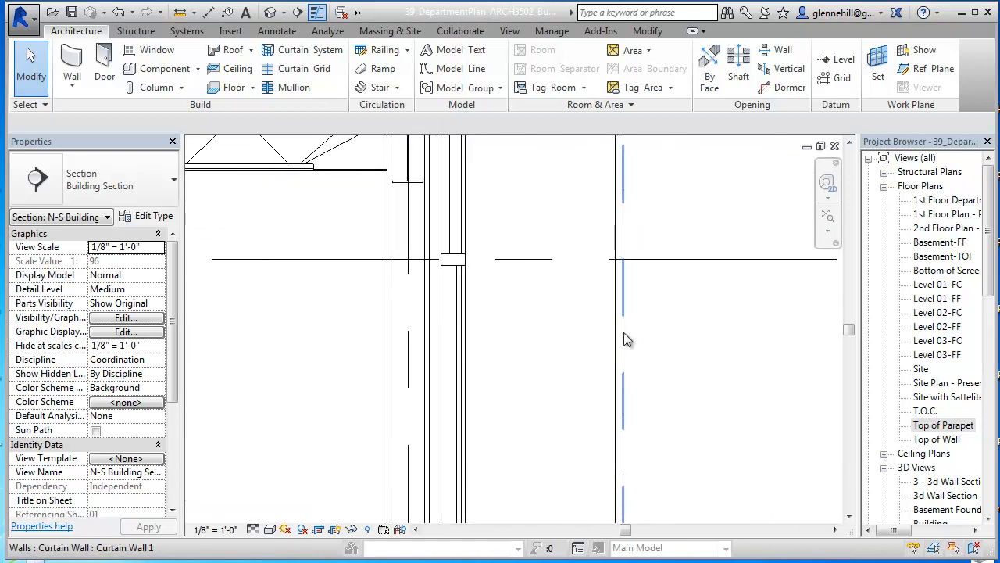
scroll(642, 339, up, 2)
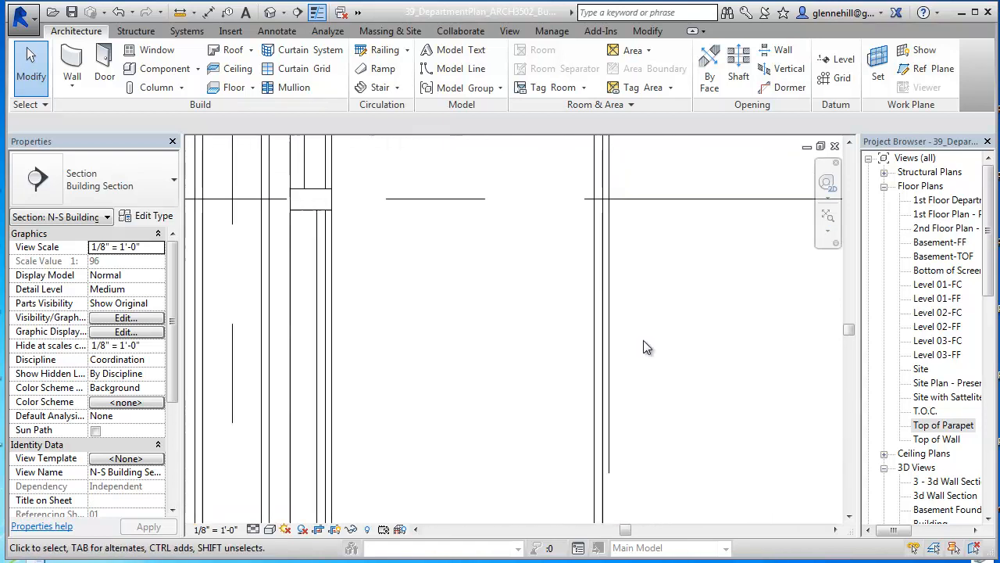
click(602, 340)
scroll(623, 328, down, 5)
middle_drag(636, 349, 644, 261)
scroll(634, 294, down, 3)
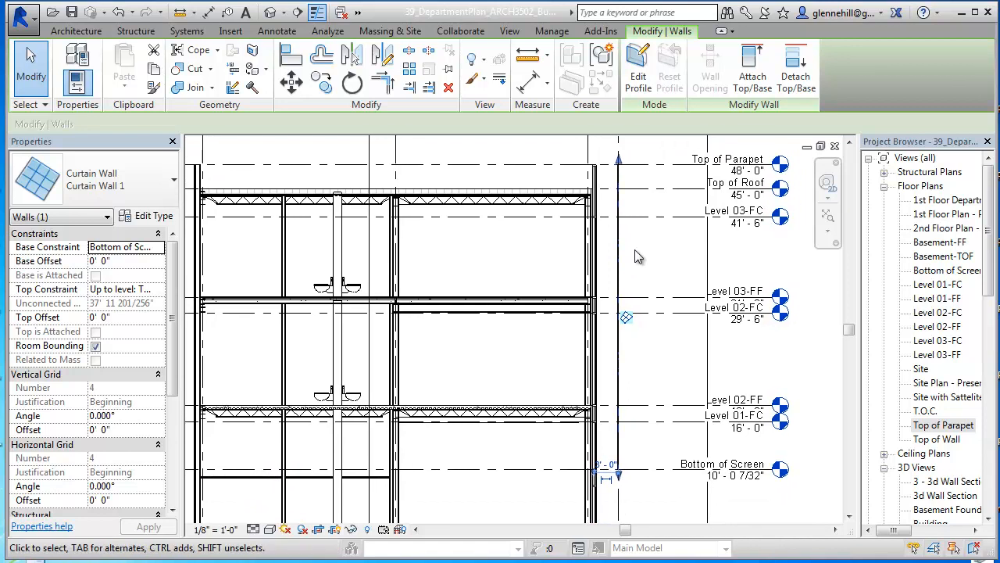
click(154, 218)
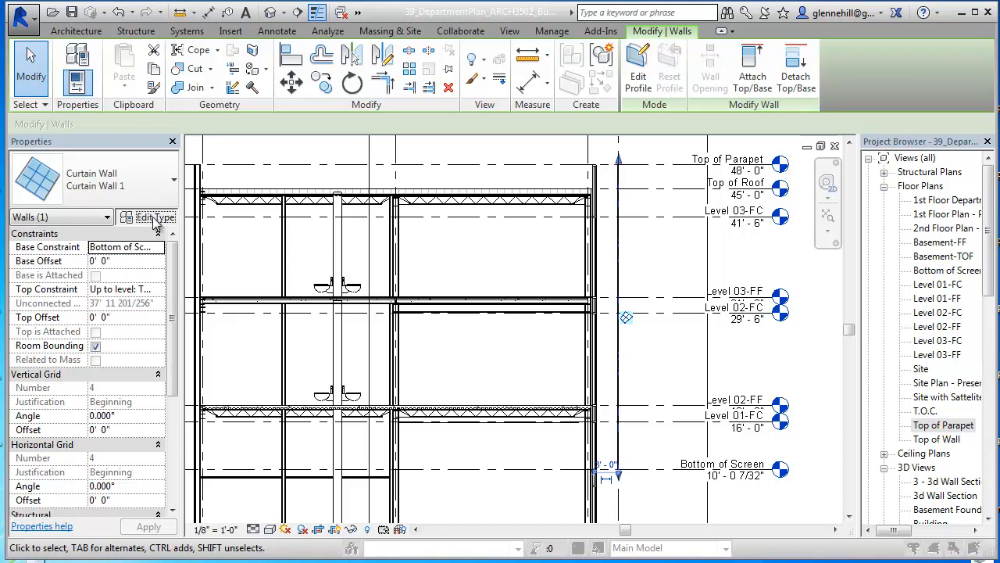
click(791, 103)
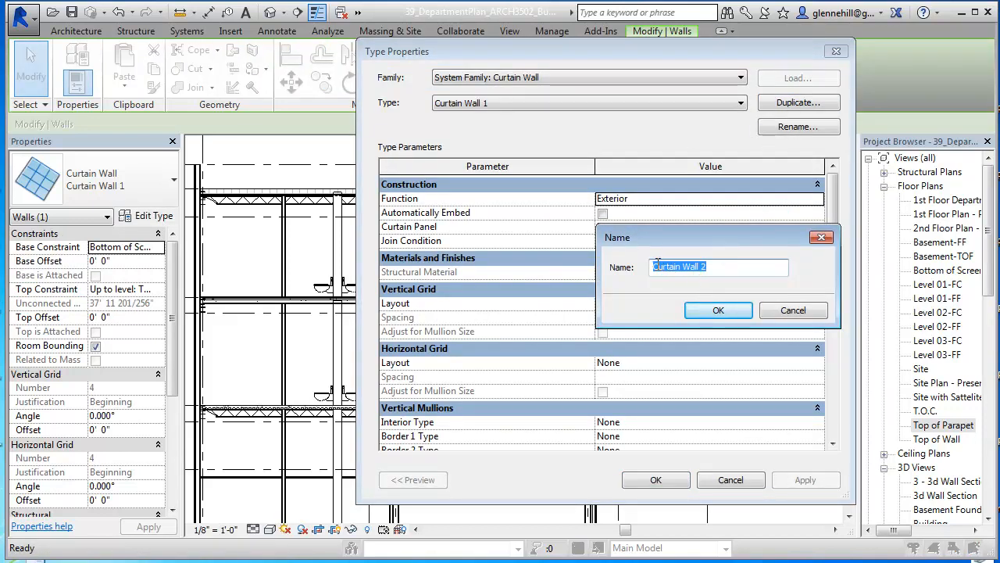
click(656, 266)
text(Screen)
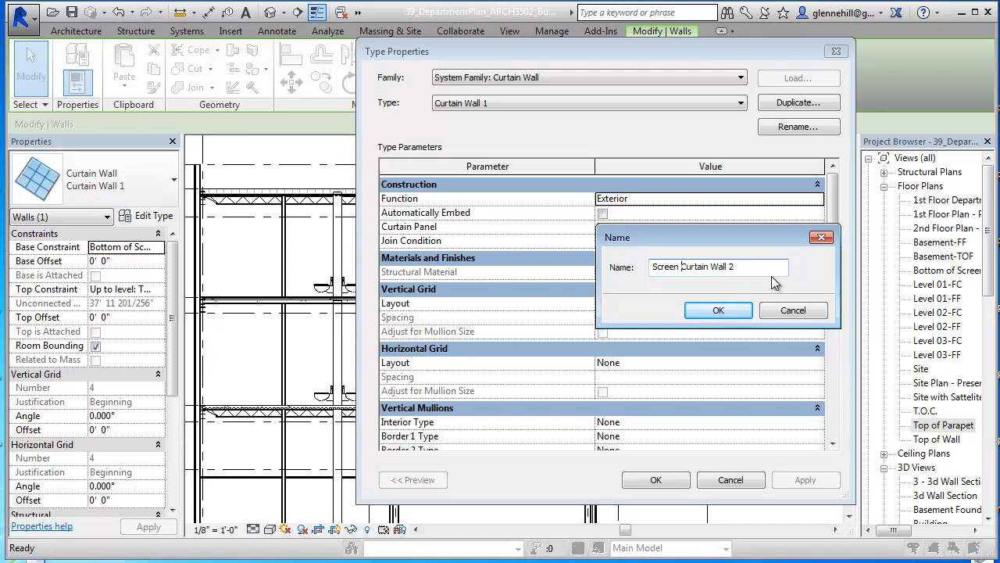
key(BackSpace)
text(System)
key(Return)
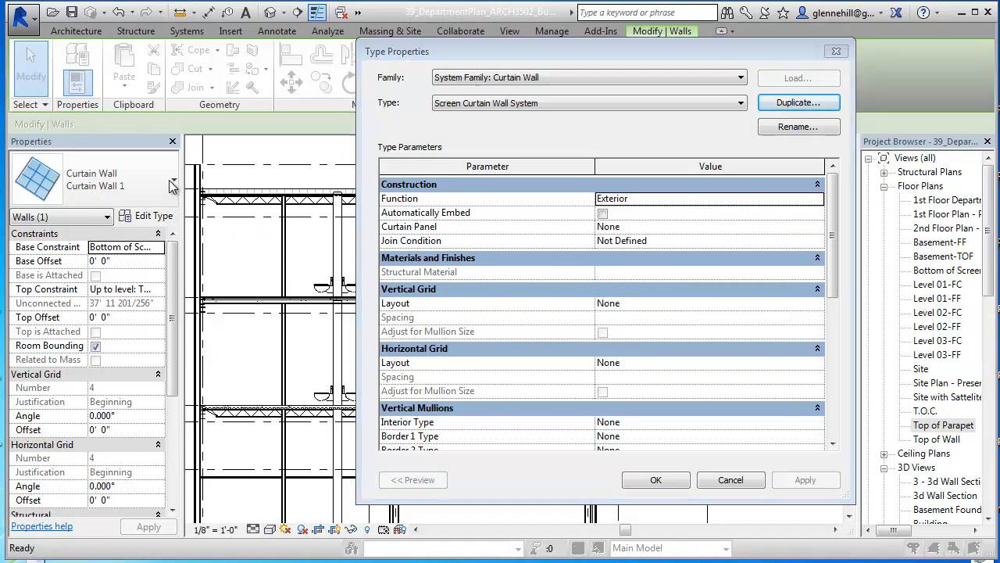
click(663, 481)
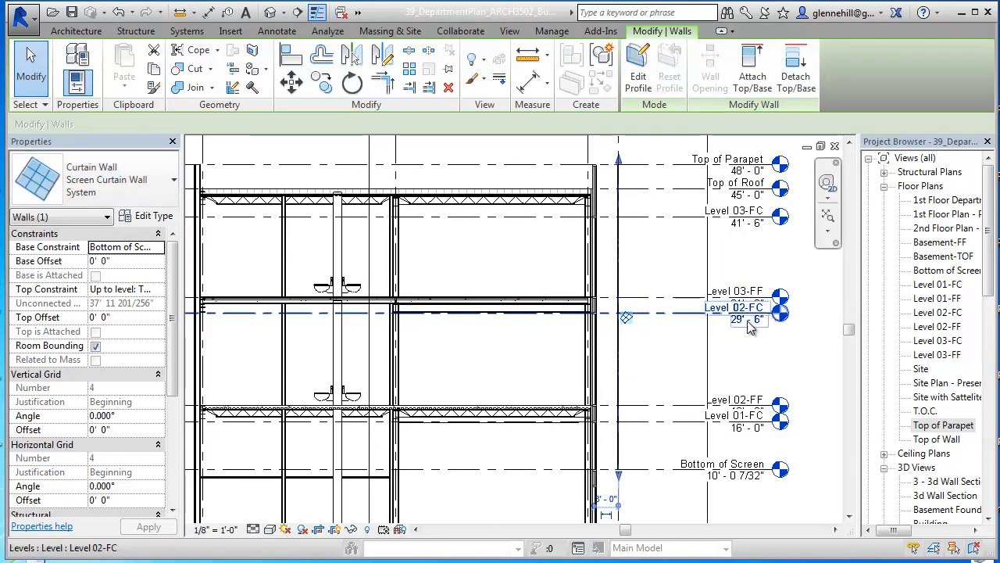
click(621, 266)
click(621, 265)
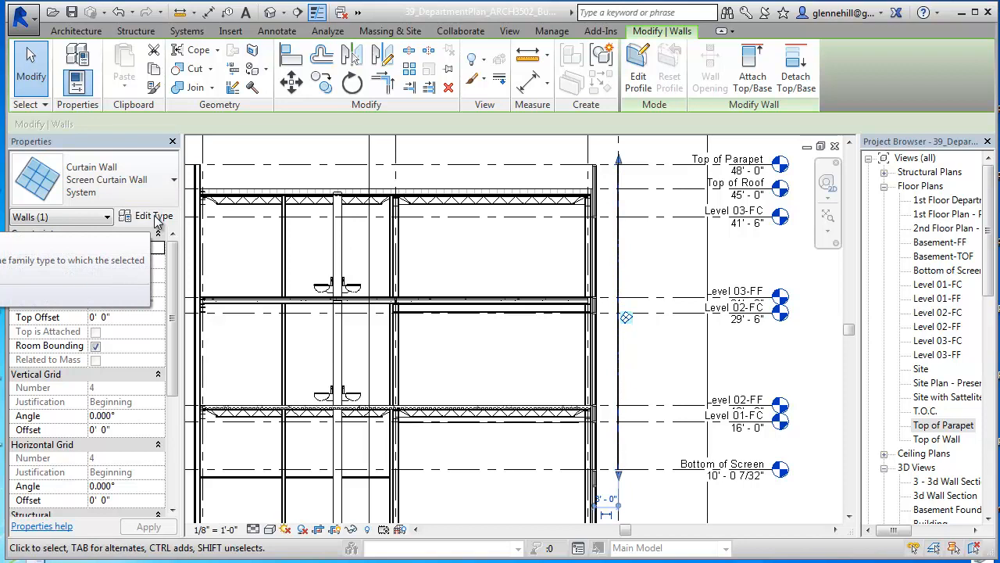
Close the N-S building section and the Top of Parapet floor plan, leaving the Building 3D view in a restored window.
click(662, 262)
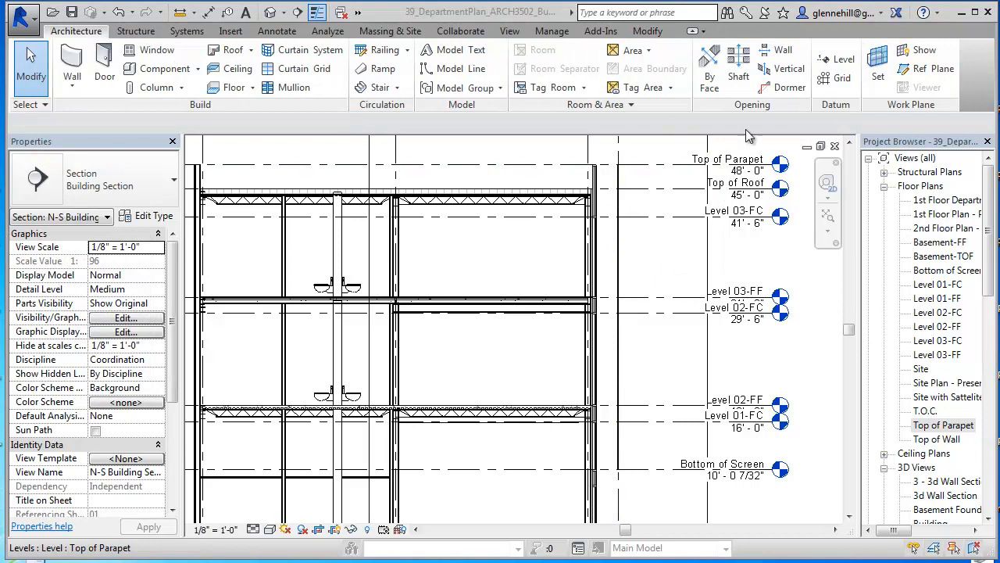
click(834, 147)
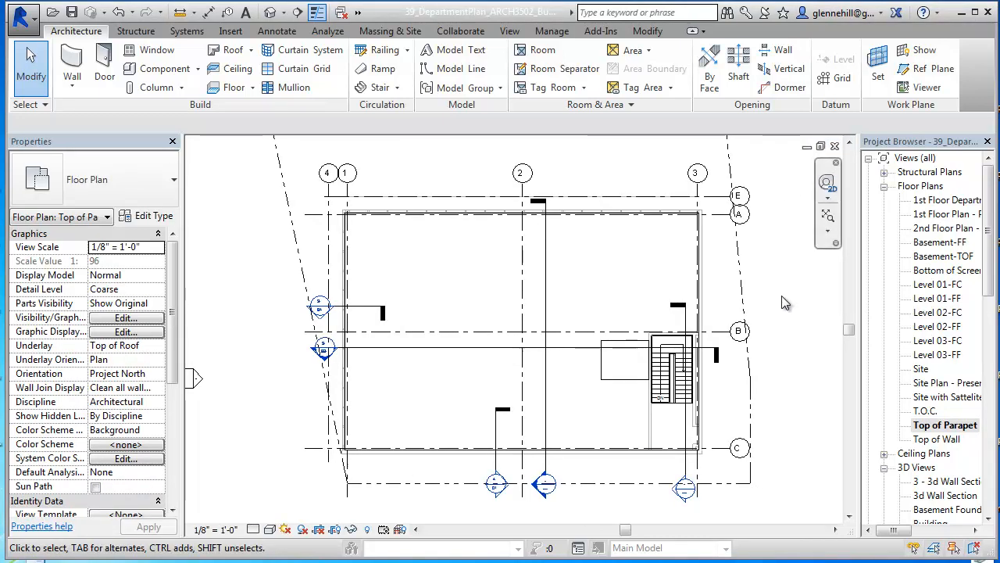
click(820, 147)
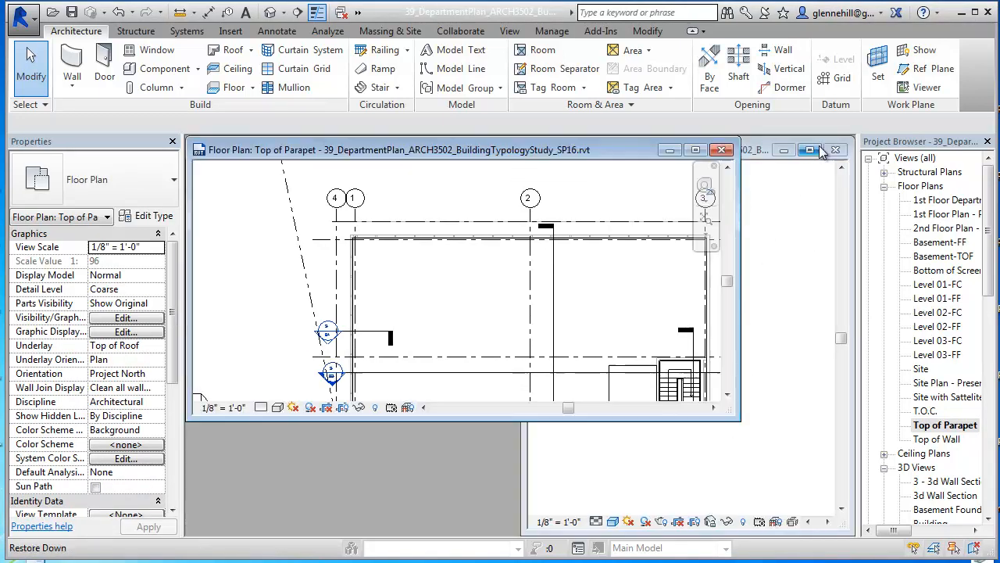
drag(612, 164, 510, 235)
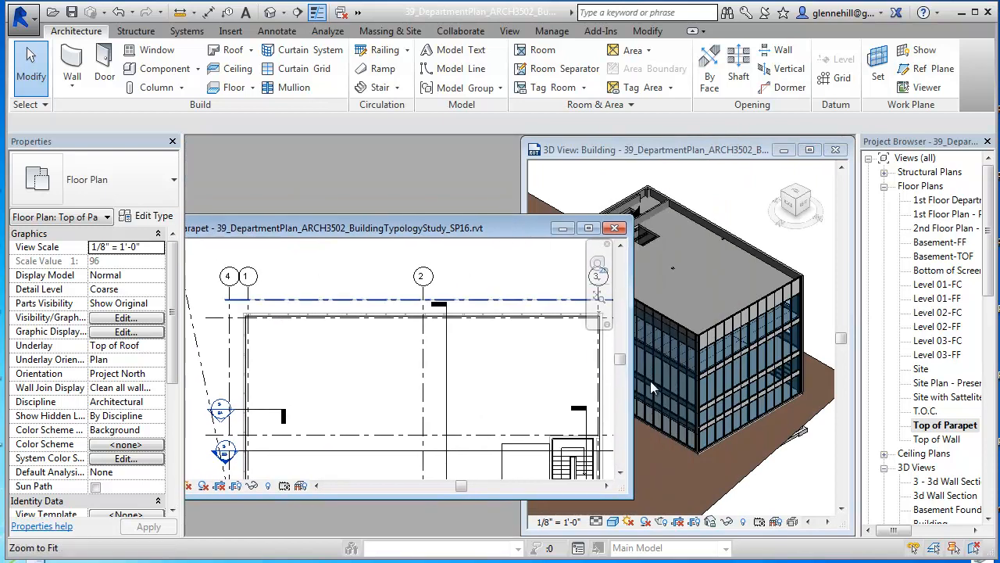
click(615, 228)
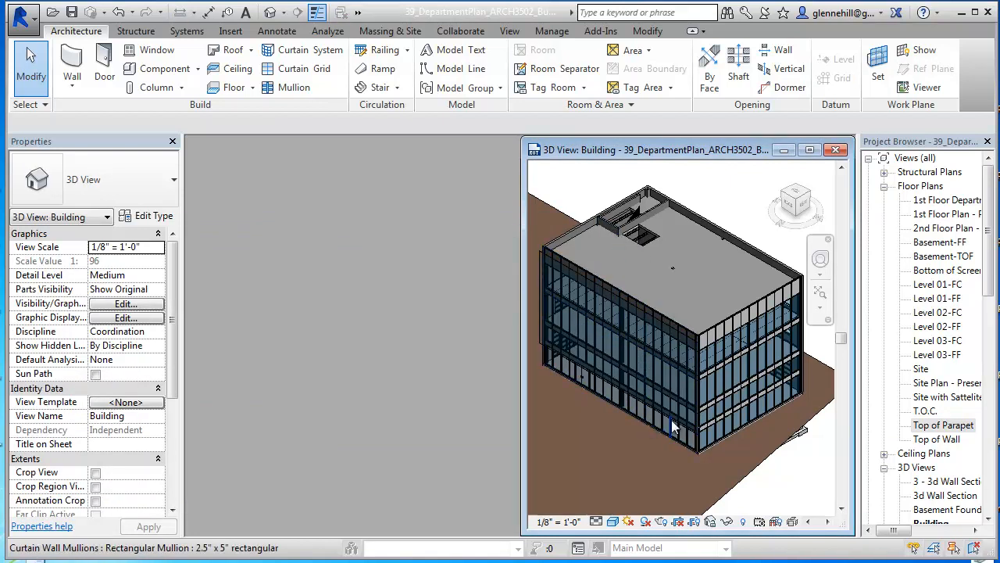
Select the screen curtain wall in the Building 3D view and open the North elevation.
scroll(664, 360, up, 3)
shift+middle_drag(663, 353, 671, 371)
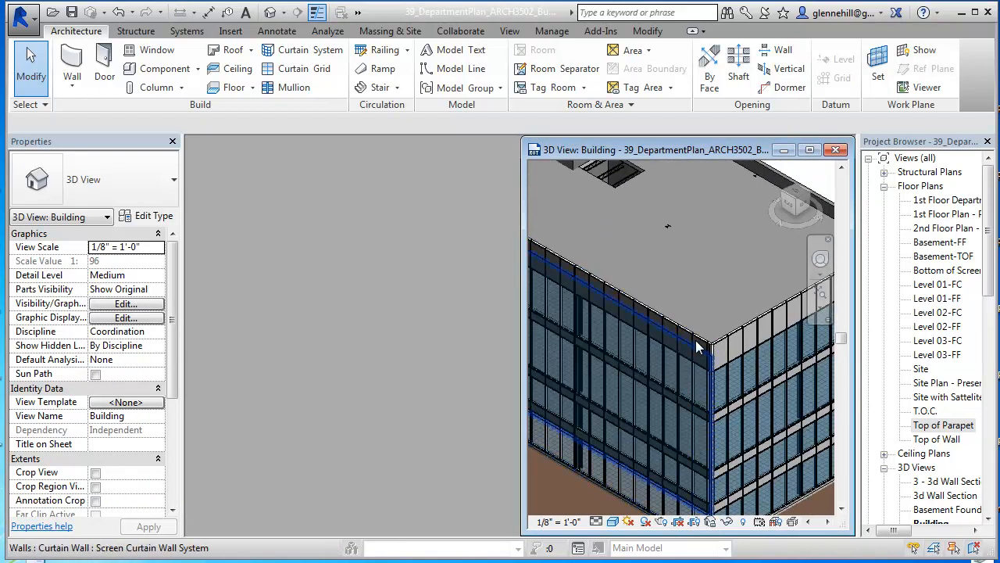
click(678, 338)
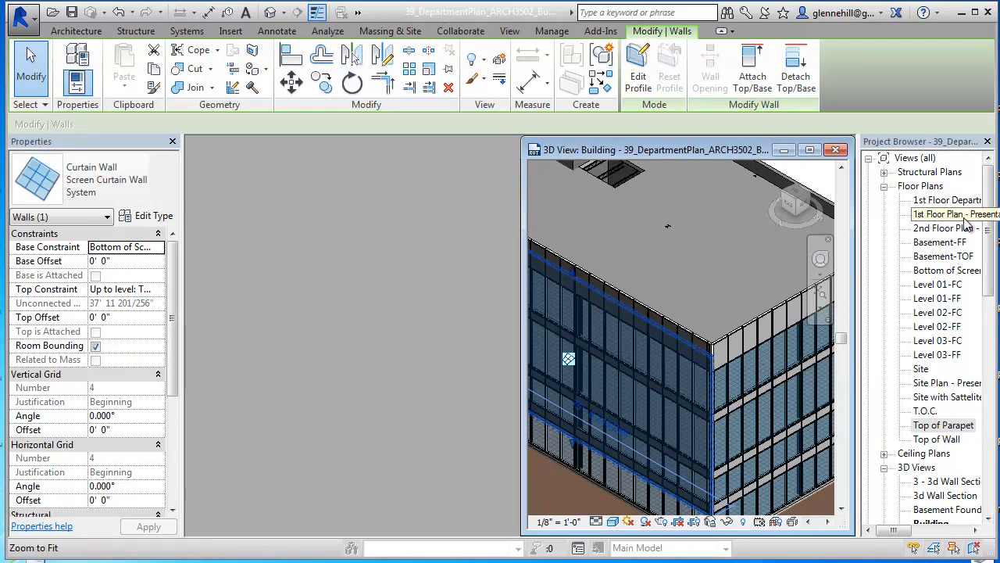
click(945, 480)
scroll(946, 483, down, 2)
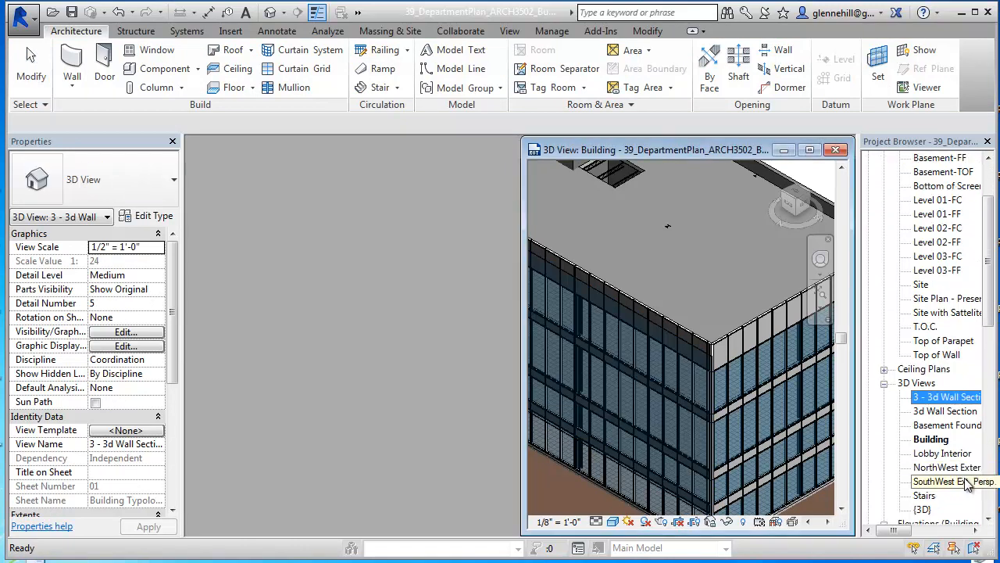
scroll(961, 481, down, 3)
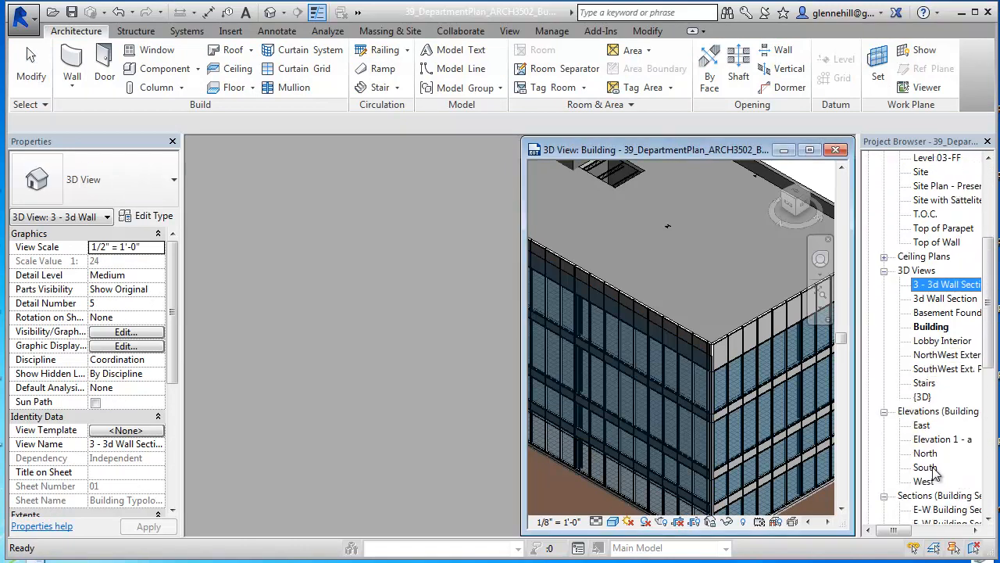
double_click(926, 454)
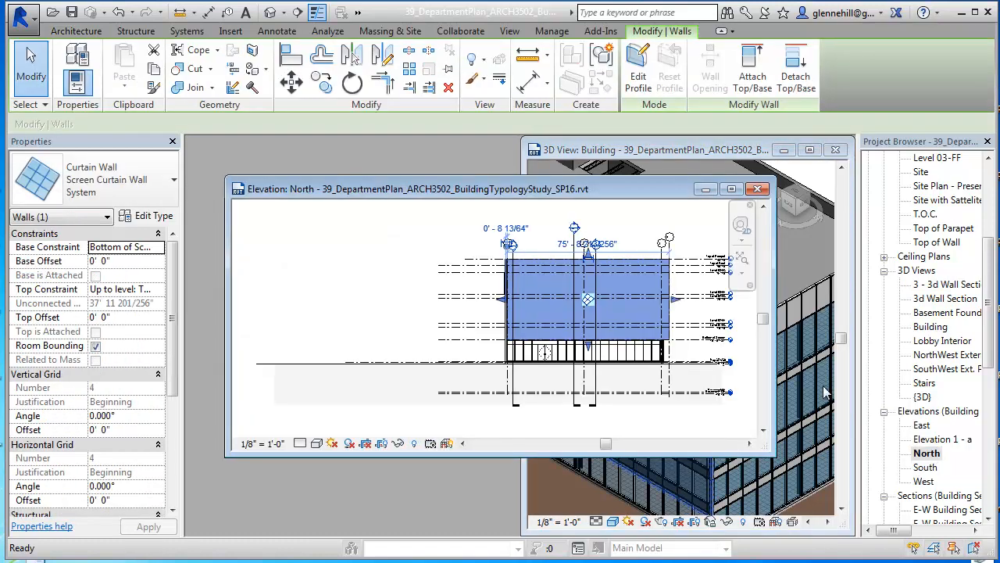
Tile the North elevation beside the Building 3D view, frame the building in the elevation and clear the wall selection.
key(w)
key(t)
middle_drag(472, 302, 318, 349)
scroll(331, 340, up, 2)
middle_drag(435, 339, 384, 332)
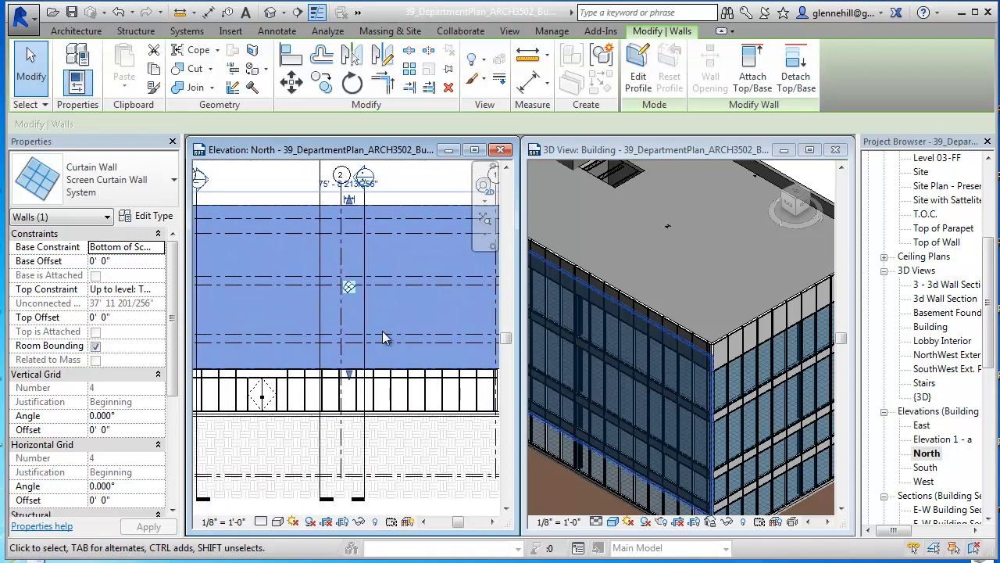
click(414, 447)
middle_drag(407, 242, 411, 293)
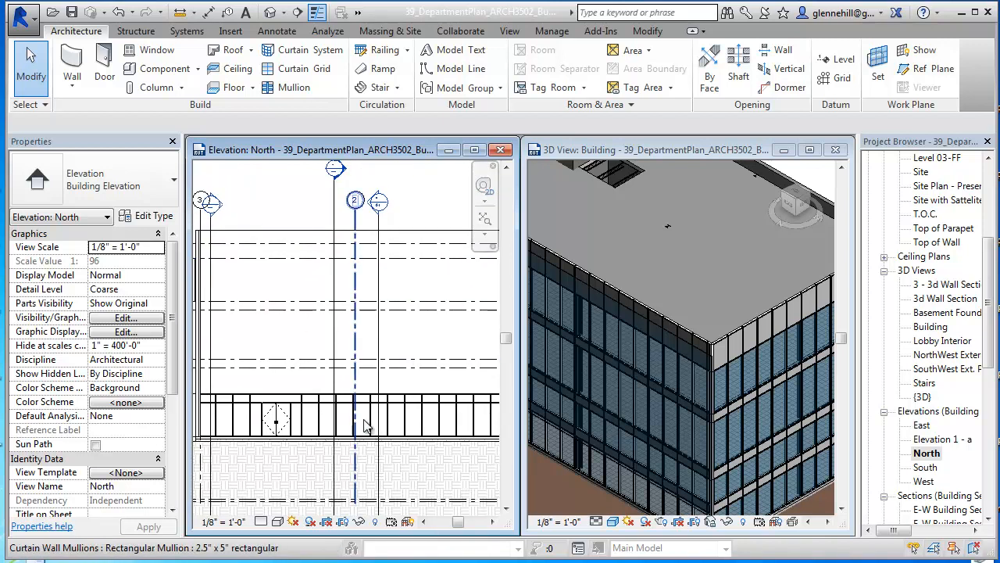
scroll(400, 366, down, 2)
middle_drag(400, 366, 366, 330)
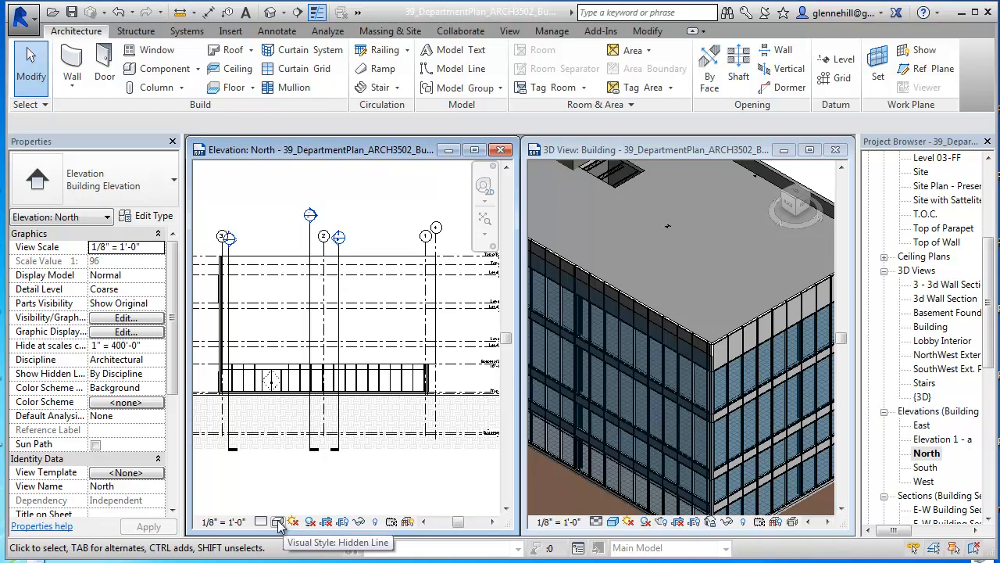
Select the screen curtain wall in the North elevation and maximize that view around it.
click(393, 266)
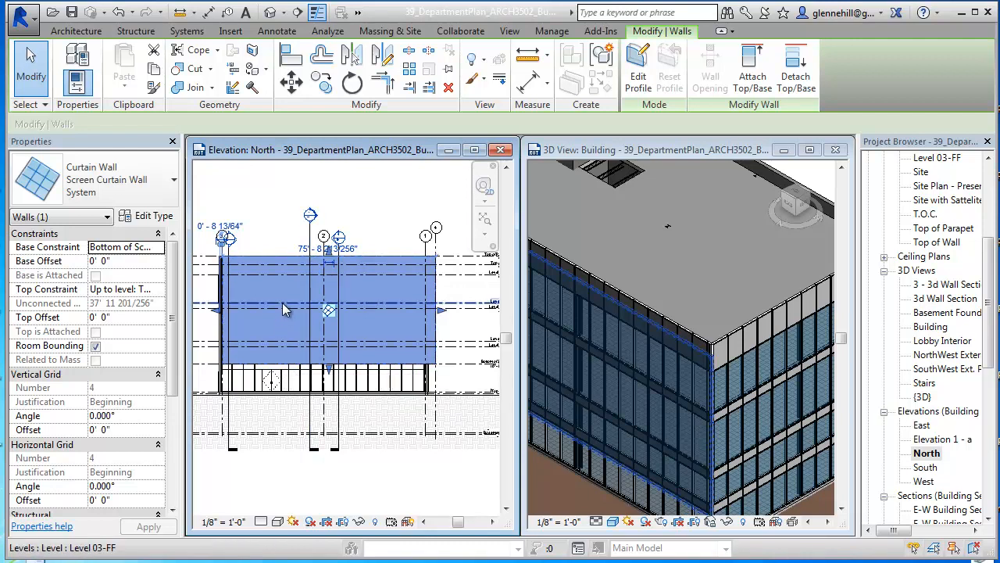
middle_drag(280, 322, 308, 332)
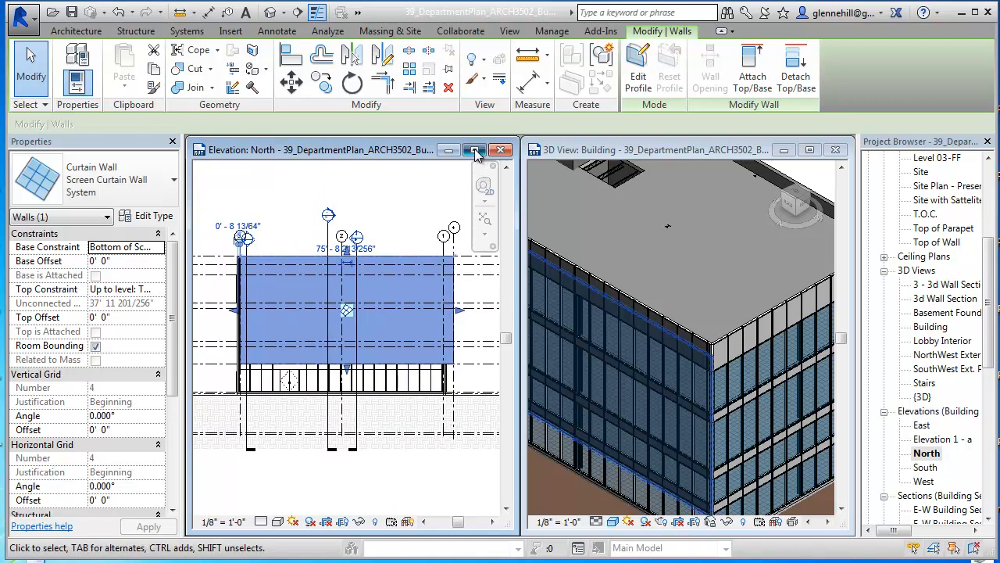
click(474, 149)
scroll(377, 312, up, 4)
middle_drag(332, 286, 529, 345)
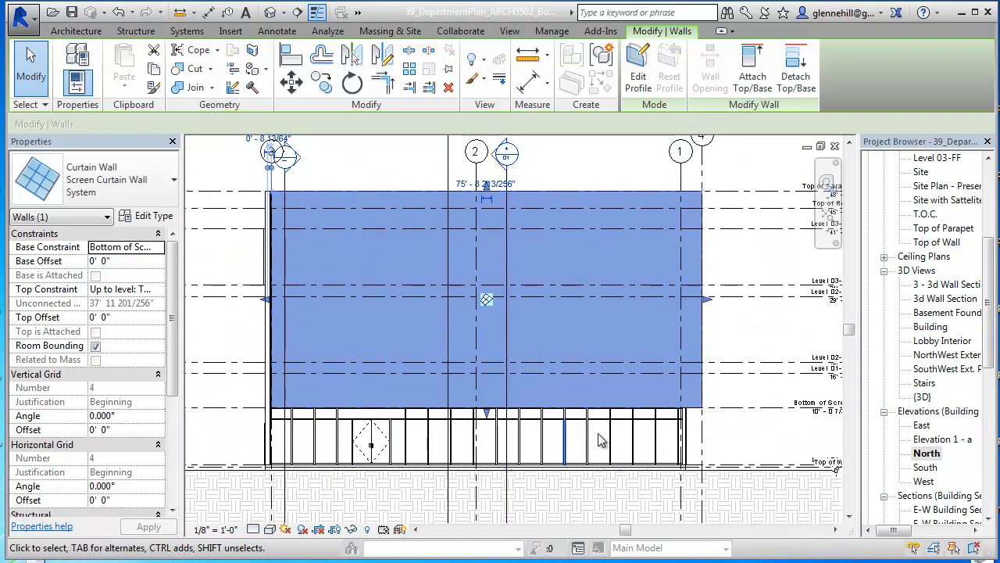
scroll(499, 336, up, 1)
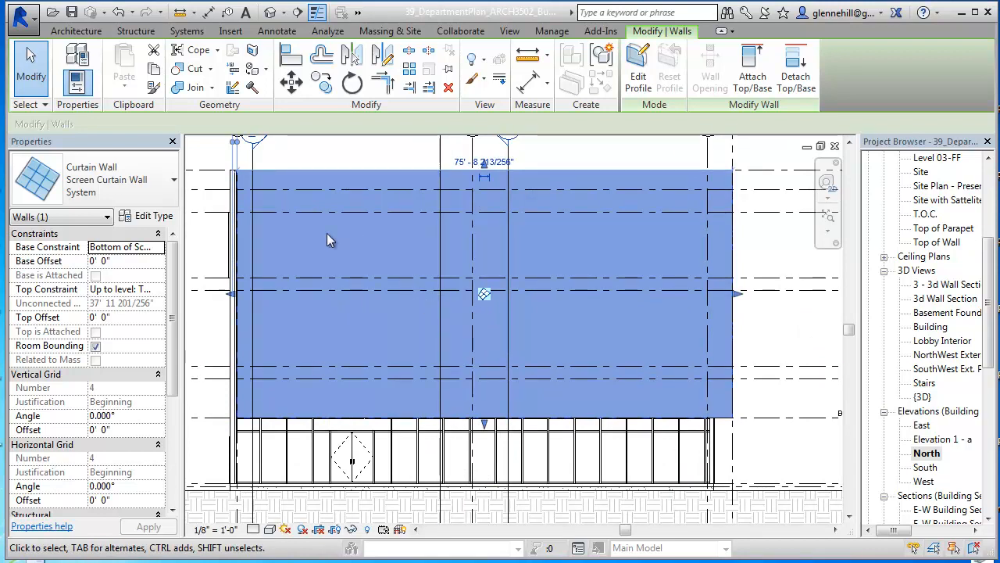
middle_drag(355, 291, 385, 311)
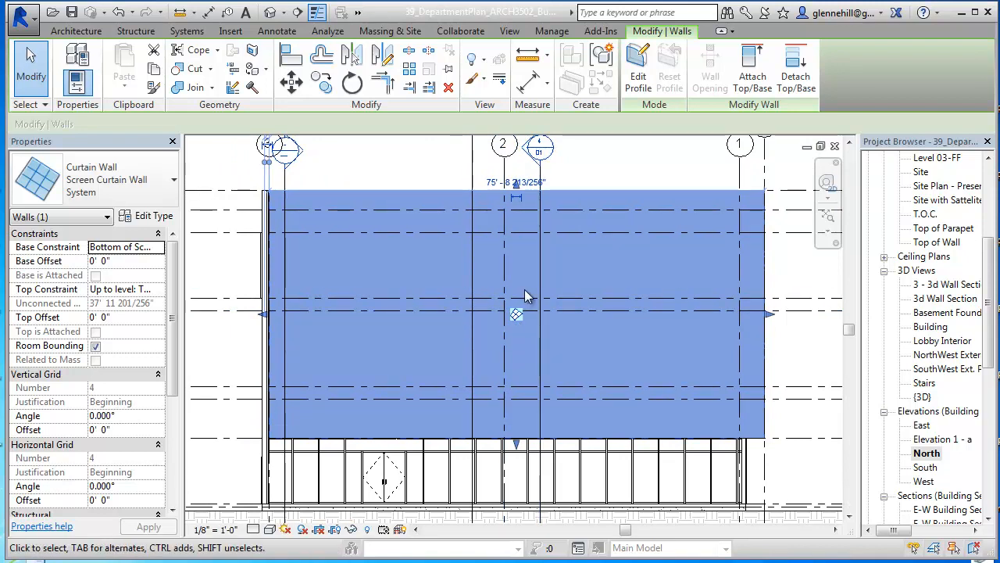
Place four horizontal curtain grid lines on the screen wall, spaced upward from its base about 11'-0", 3'-6", 10'-6" and 4'-4".
click(76, 31)
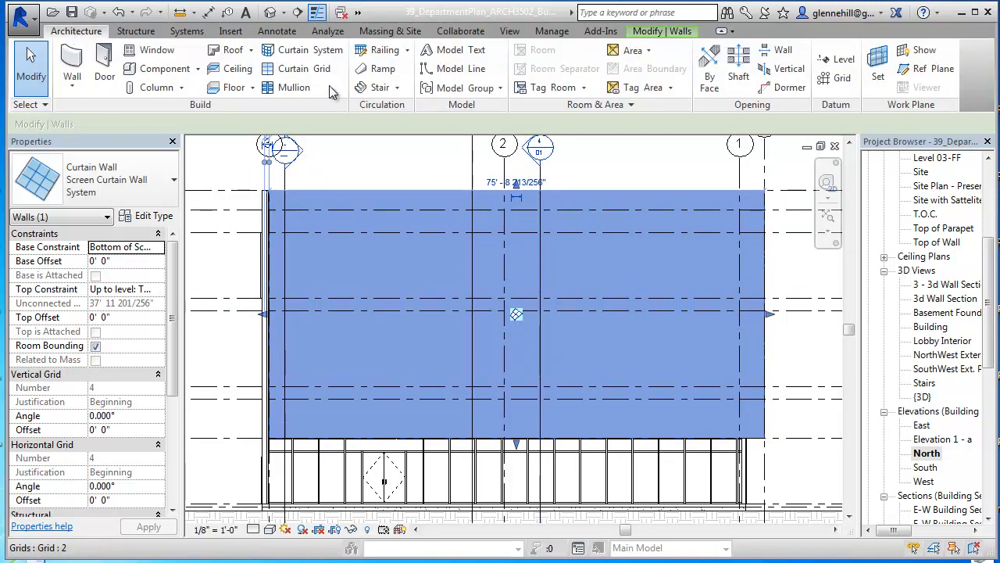
click(304, 68)
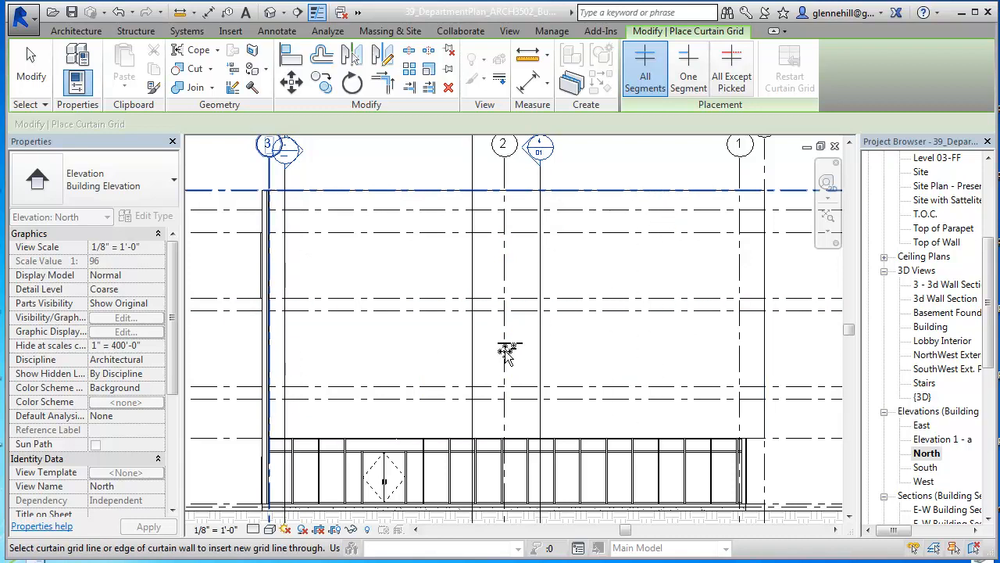
click(268, 365)
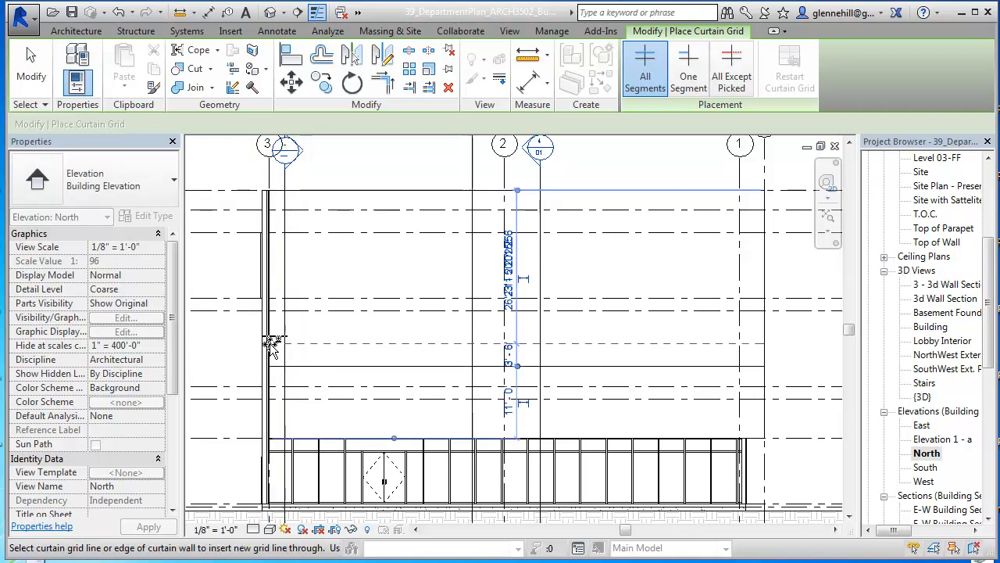
click(270, 342)
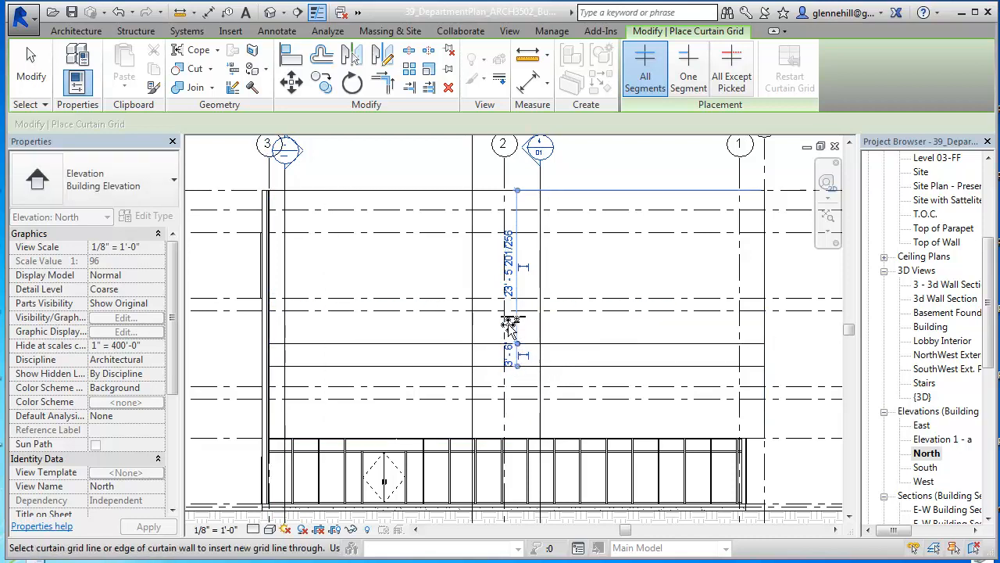
click(271, 274)
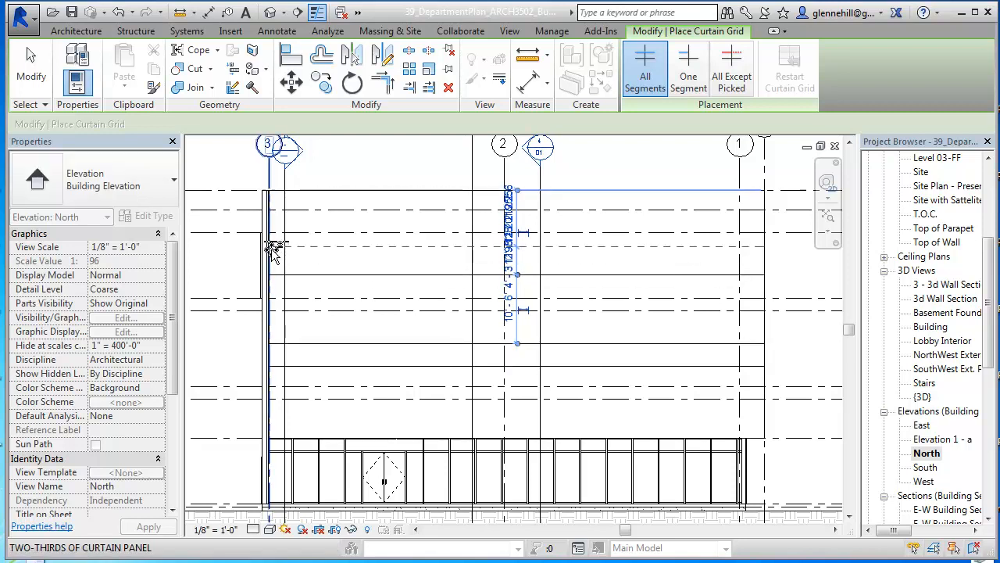
click(274, 246)
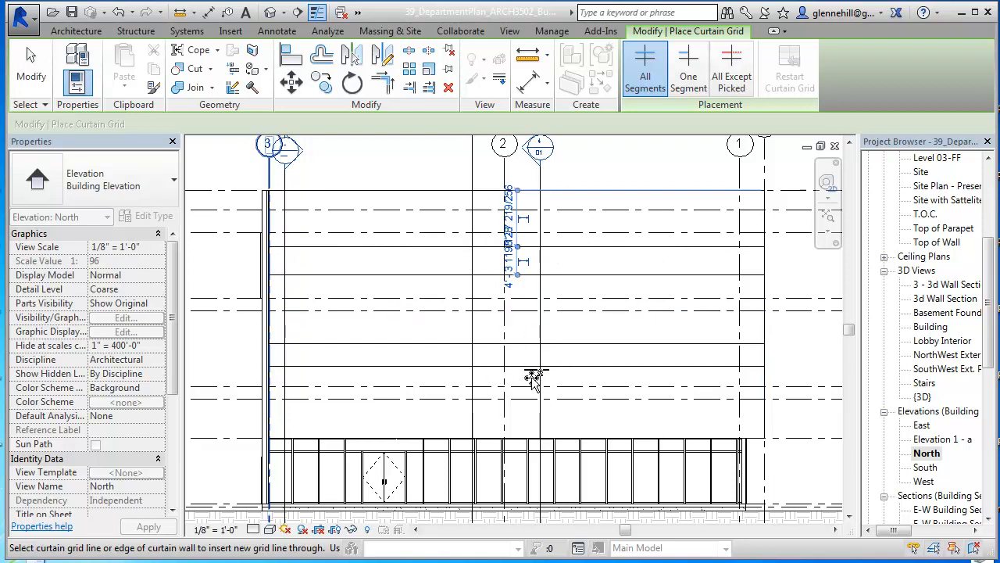
click(31, 64)
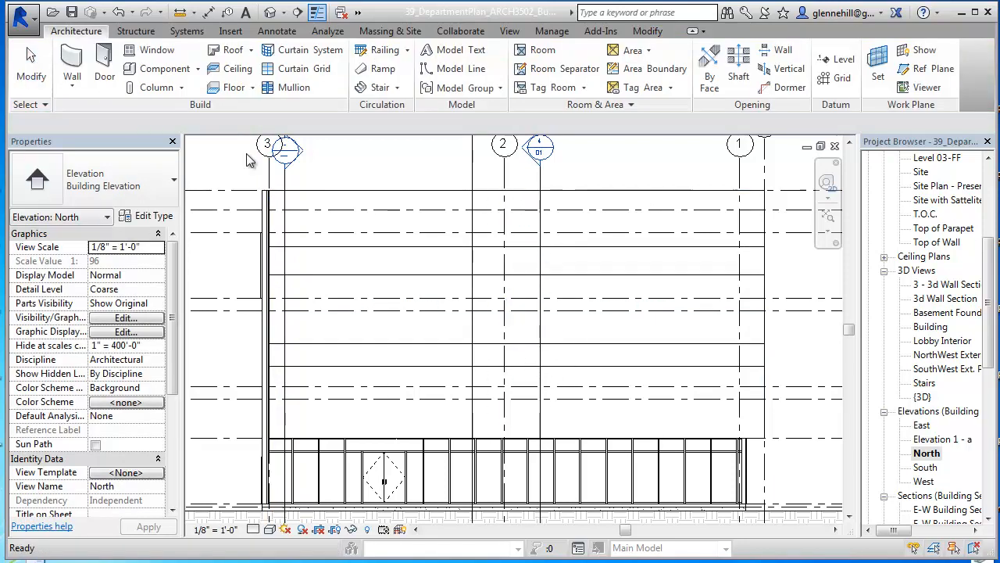
Add a continuous aligned dimension from Level 02-FF to the two lowest horizontal grid lines of the screen wall.
click(590, 372)
scroll(525, 387, up, 2)
scroll(525, 387, up, 2)
scroll(539, 366, down, 3)
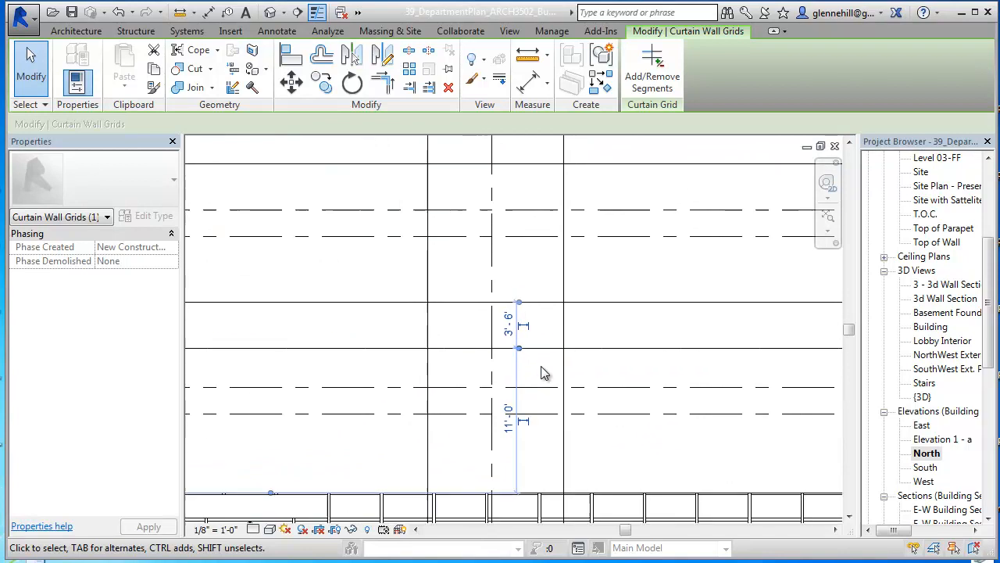
click(208, 12)
click(623, 386)
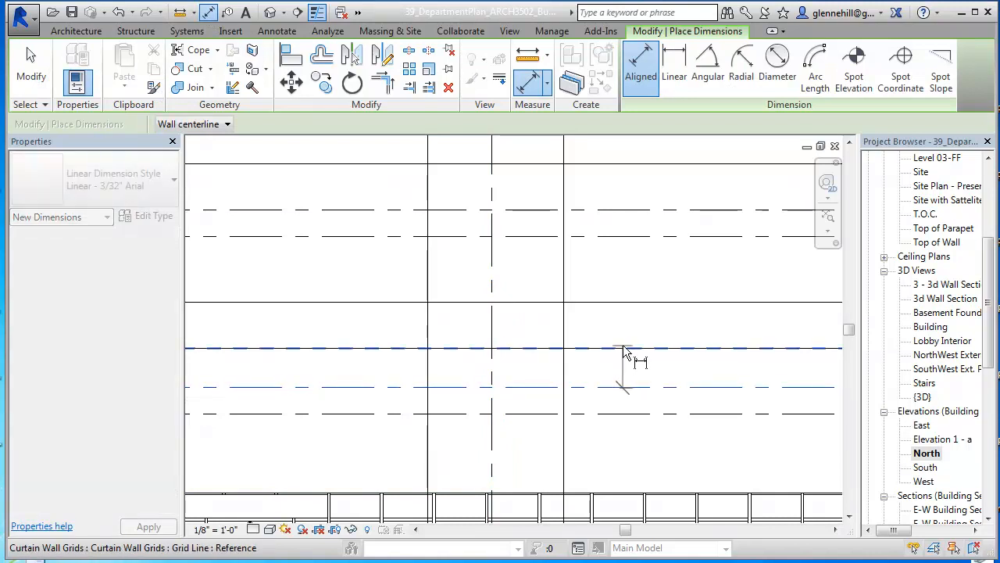
click(623, 347)
click(625, 302)
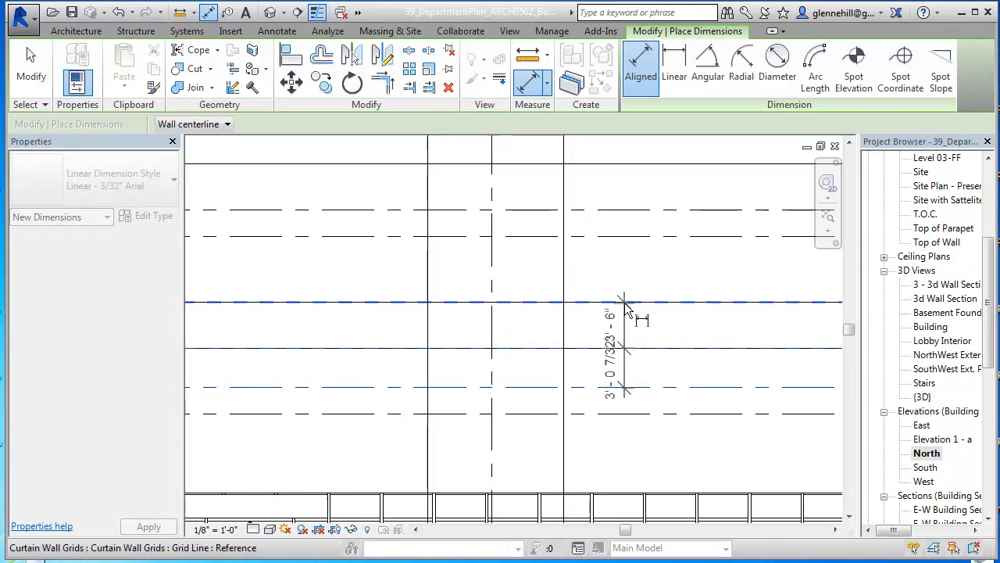
click(624, 256)
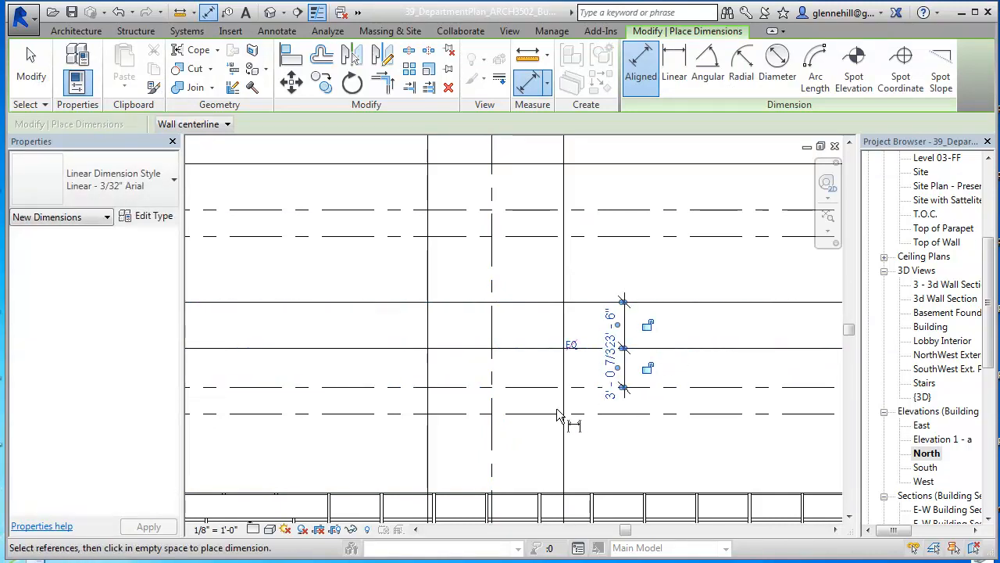
click(611, 378)
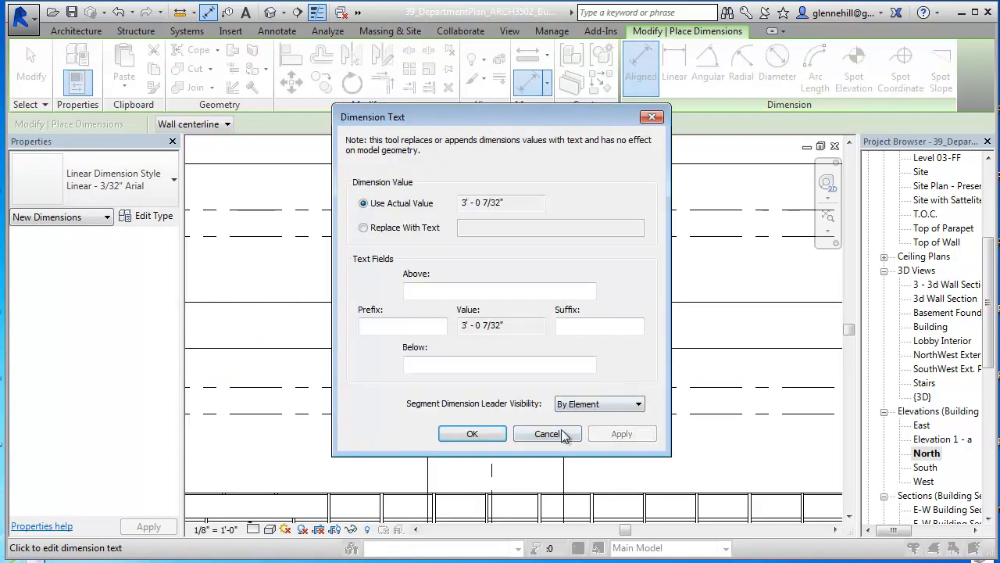
click(559, 434)
key(Escape)
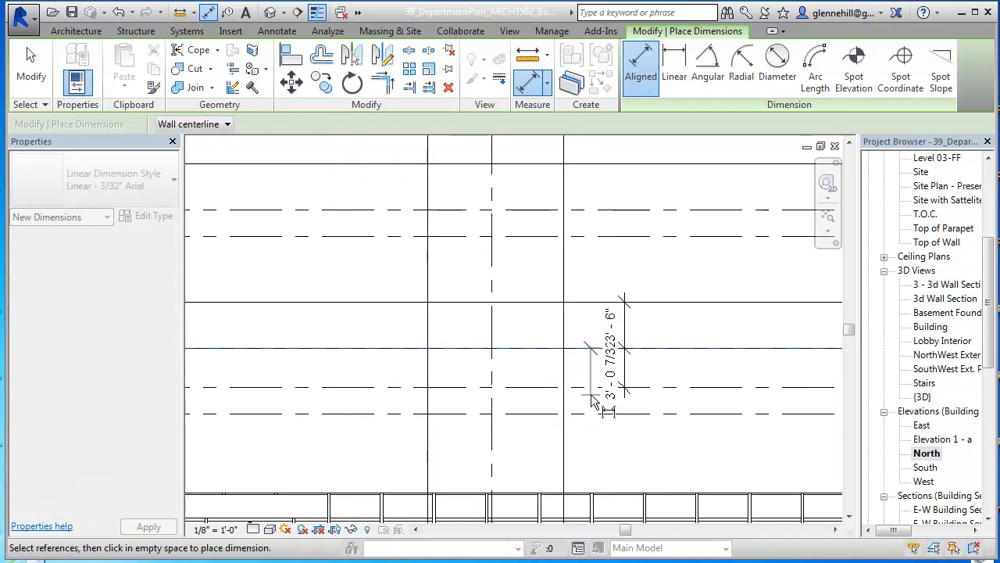
key(Escape)
Finish the dimension, select the screen wall's lowest horizontal grid line and set its distance above Level 02-FF to 30".
click(615, 373)
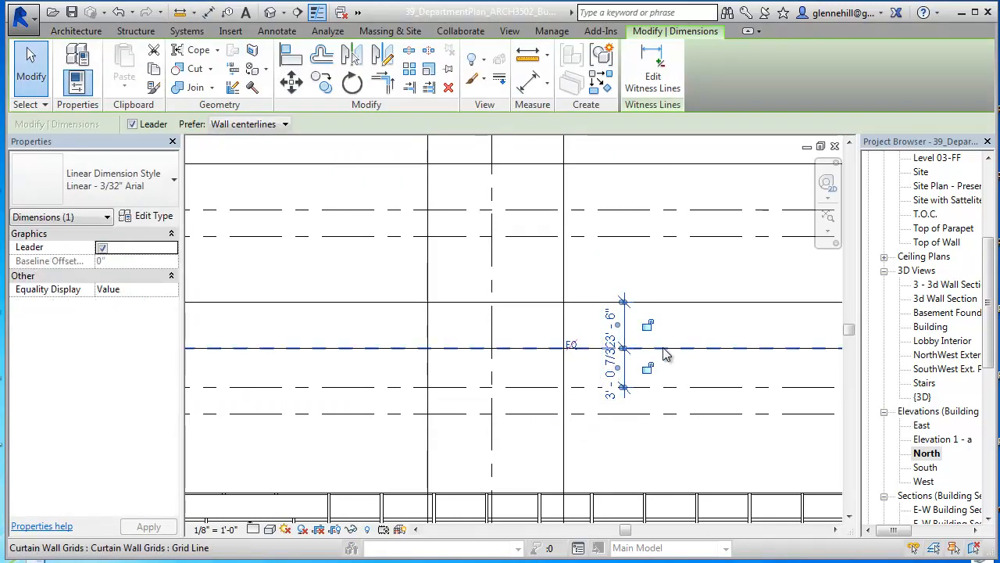
click(666, 351)
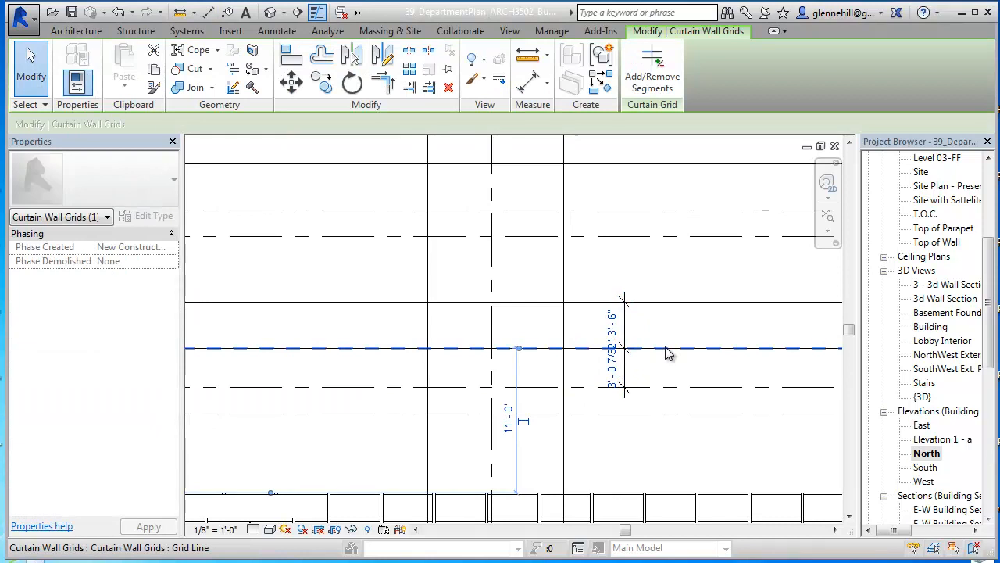
click(616, 371)
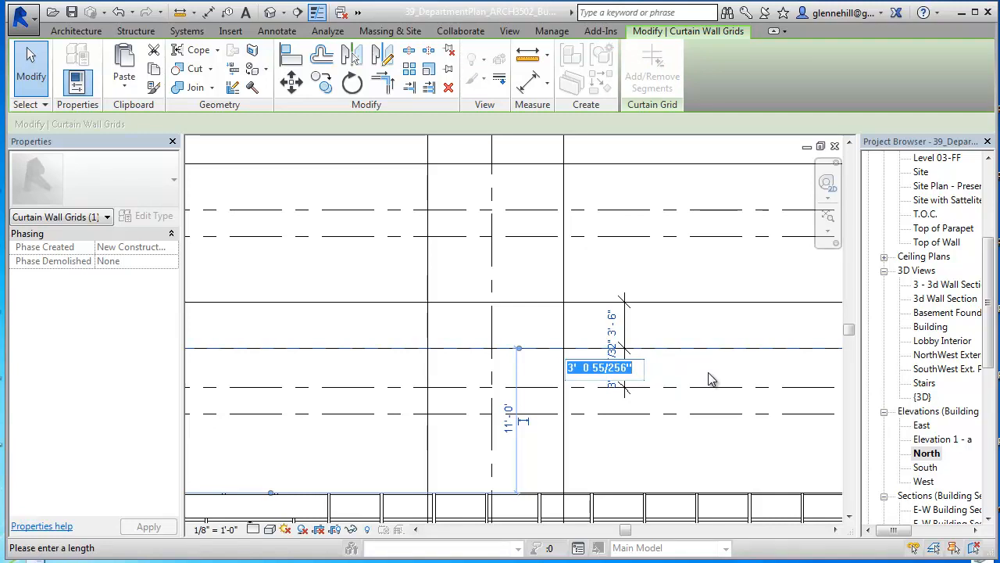
text(30)
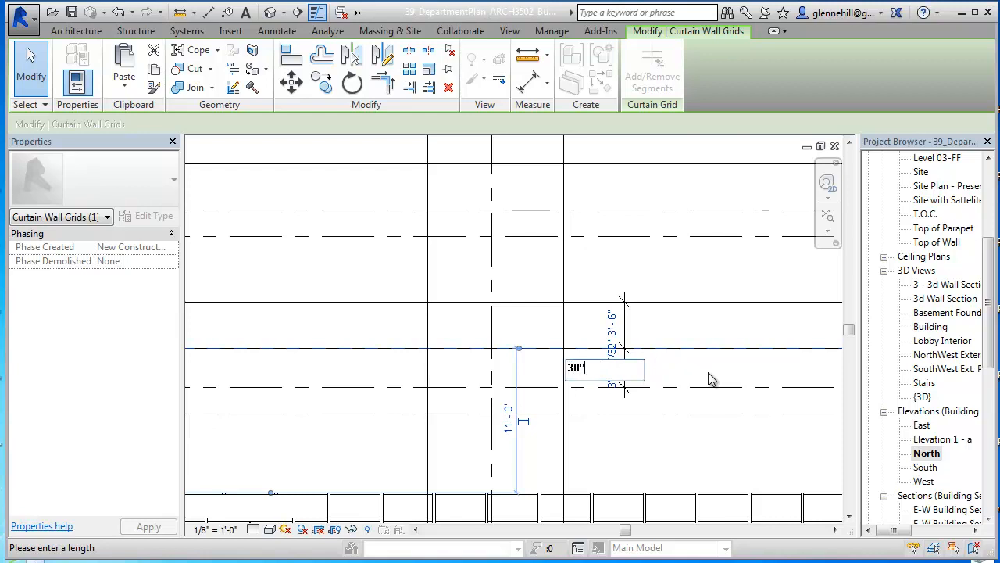
key(Return)
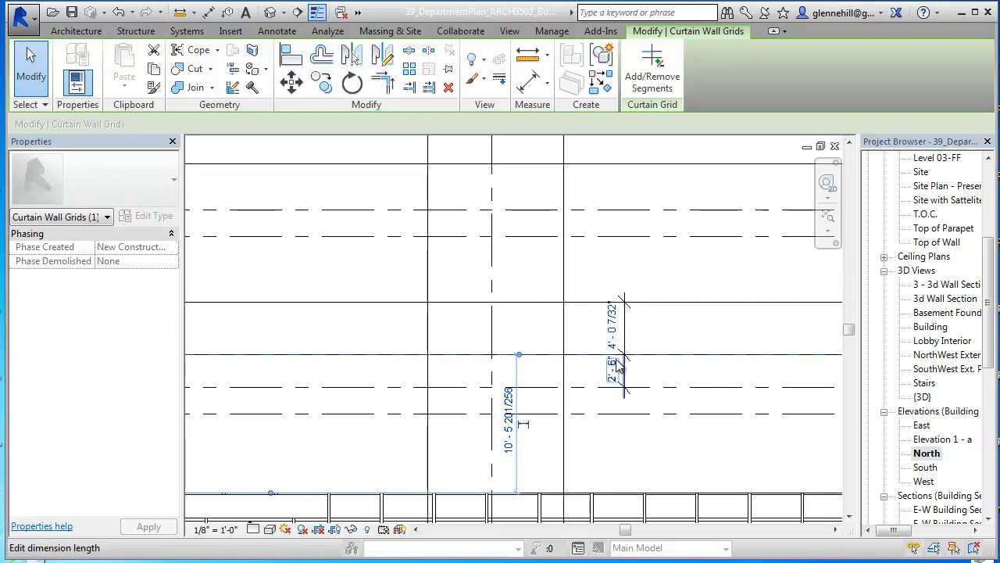
Try a 4'-6" gap above the lowest grid line with that line selected, and reset the line to 2'-6" above Level 02-FF.
click(617, 332)
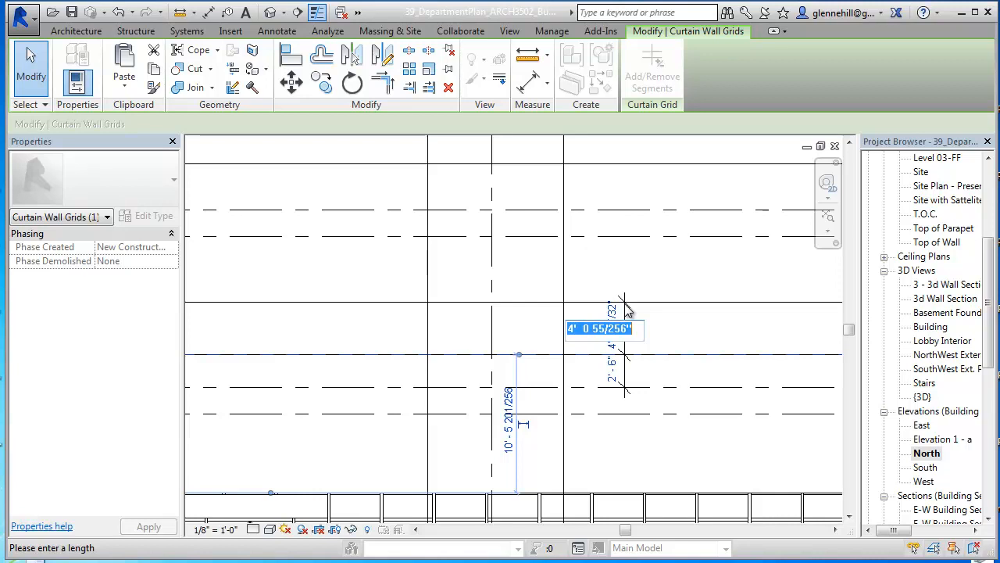
text(4'6)
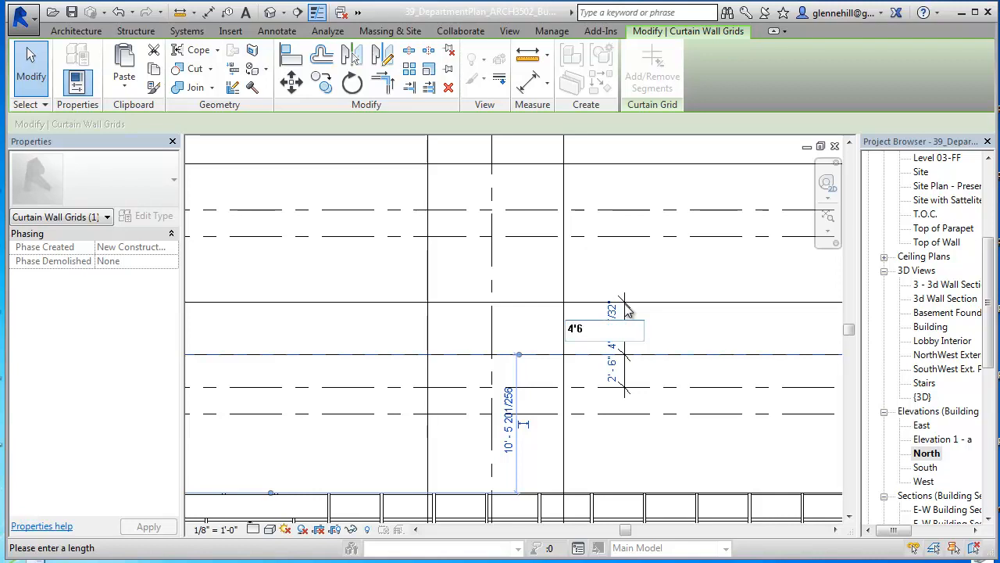
text(' - 6)
key(Return)
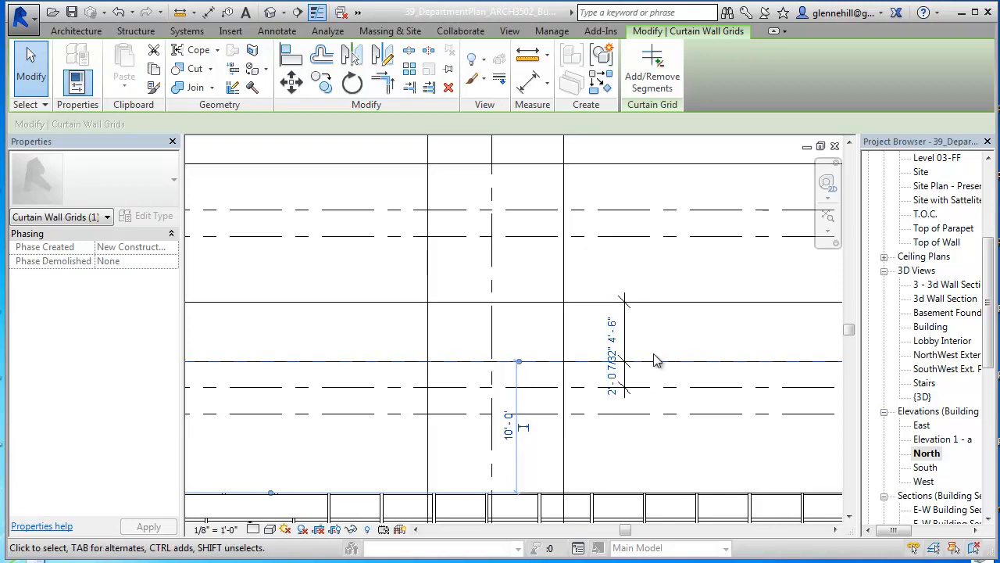
click(614, 385)
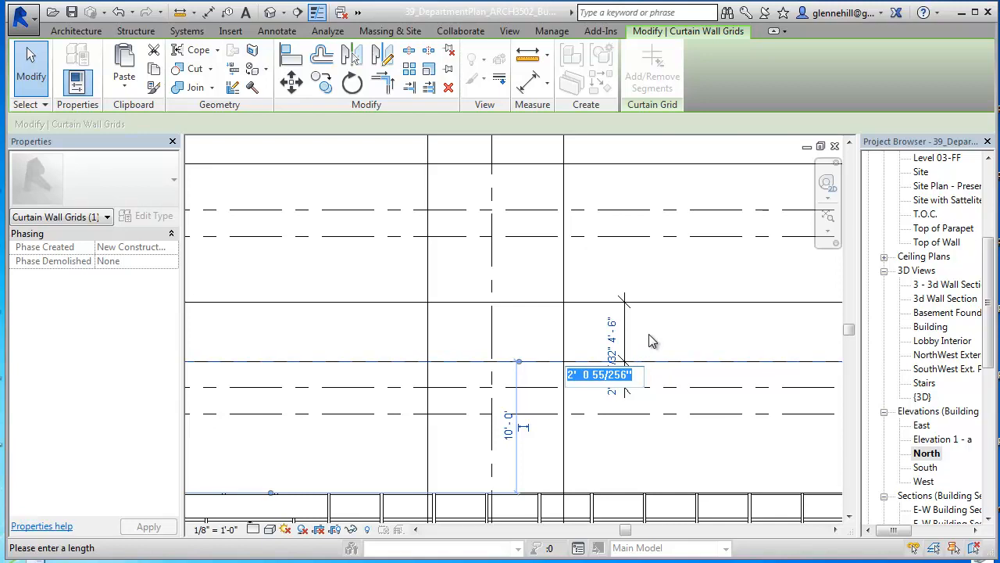
text(2)
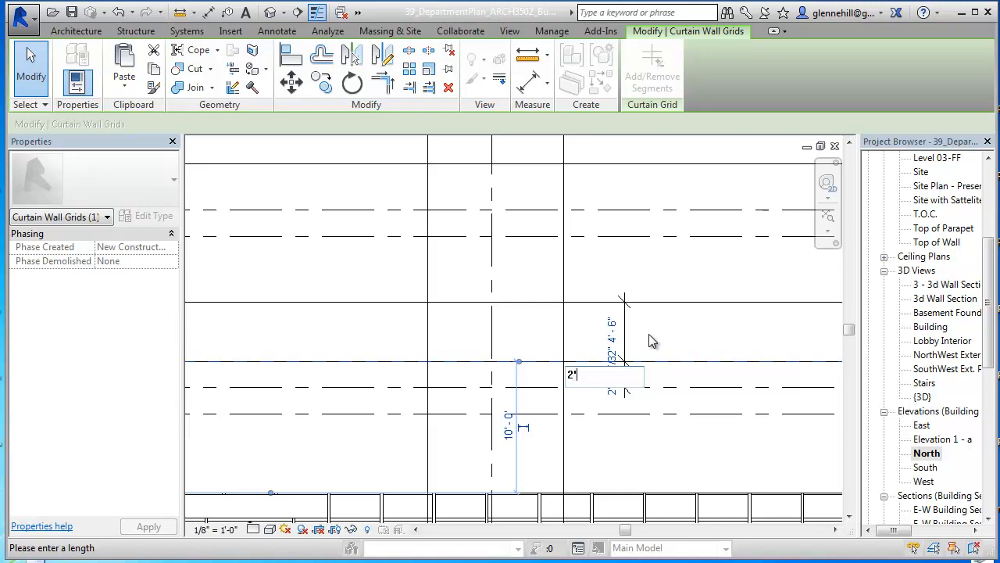
text(' - 6)
key(Return)
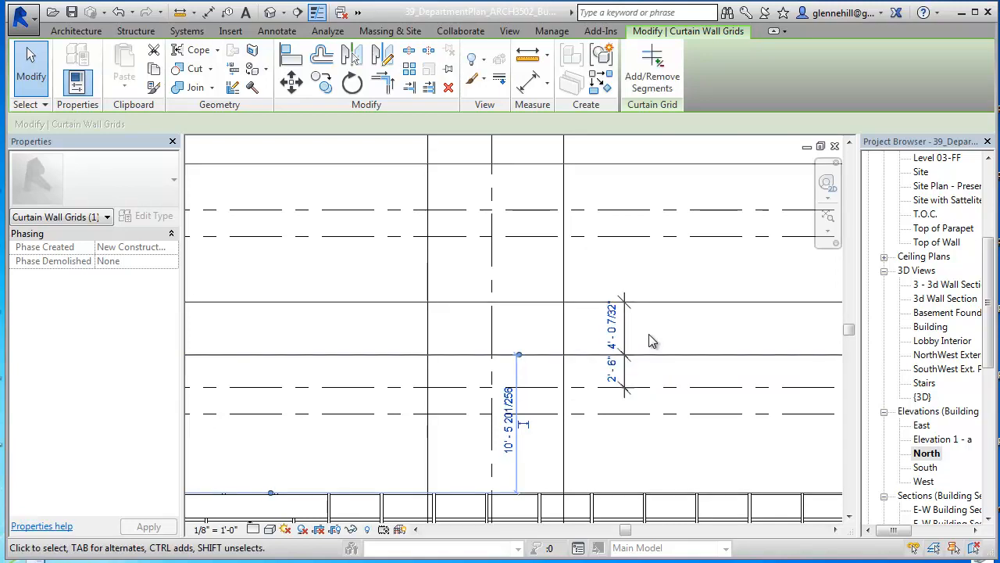
Move the second horizontal grid line to 4'-6" above the lowest one and clear the selection.
click(660, 302)
mouse_move(656, 303)
mouse_down()
mouse_move(659, 270)
mouse_move(661, 290)
mouse_up()
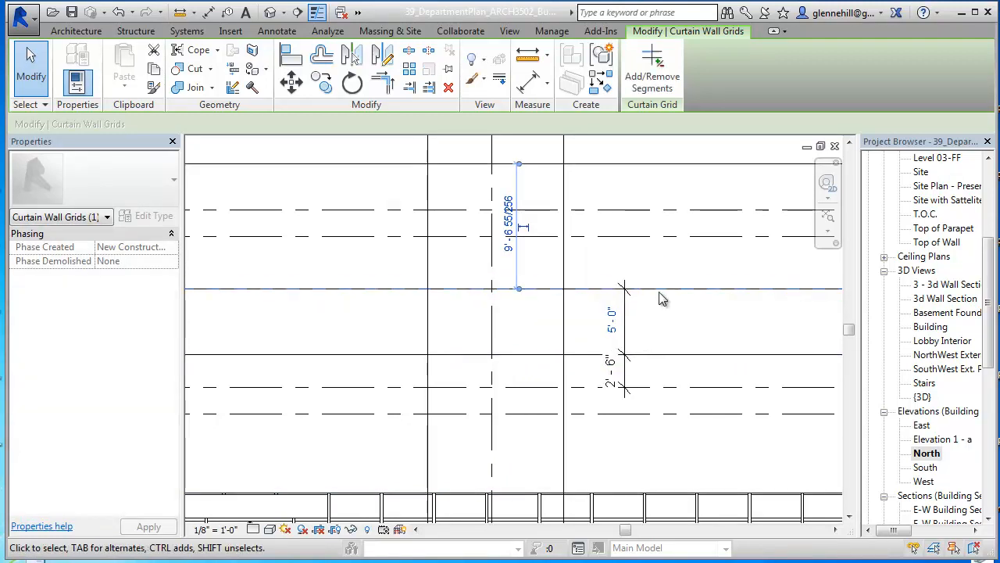
mouse_move(661, 292)
mouse_down()
mouse_move(660, 311)
mouse_move(658, 297)
mouse_up()
key(Escape)
Dimension the two upper grid lines from Level 03-FF, space them 2'-6" and 4'-6" upward, and add an overall dimension beside them.
scroll(687, 367, down, 1)
scroll(687, 368, down, 1)
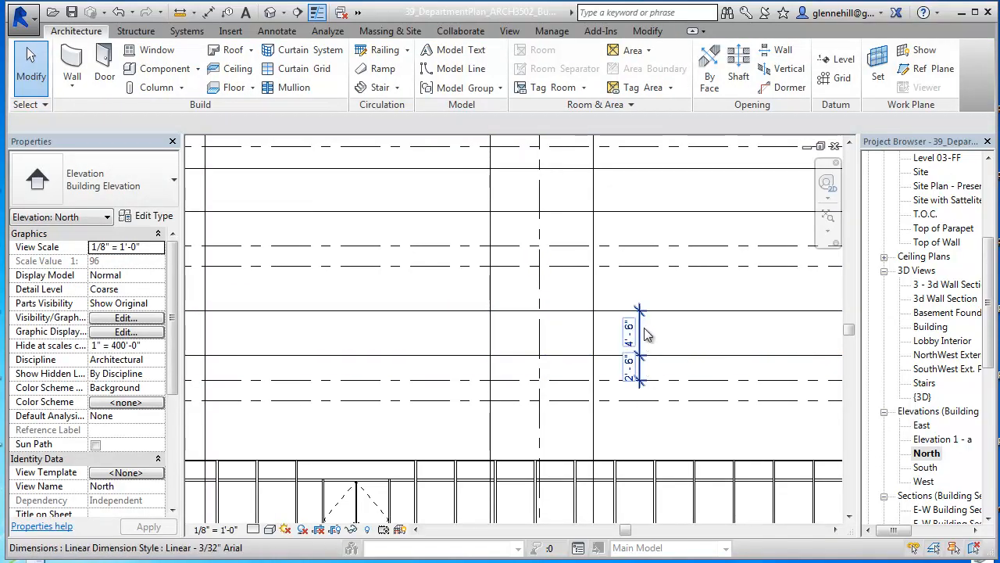
scroll(684, 339, down, 1)
middle_drag(686, 340, 664, 380)
scroll(660, 376, down, 1)
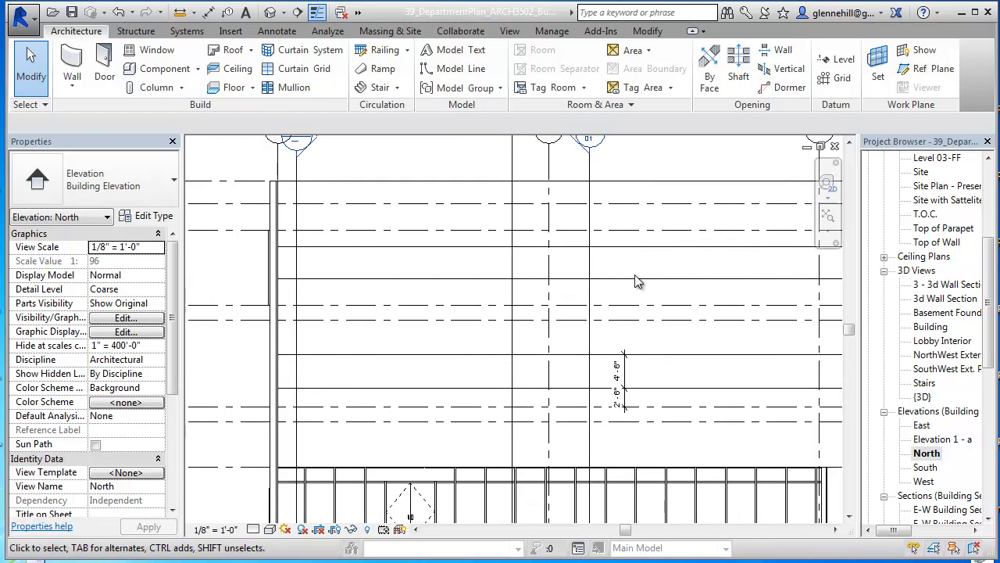
click(209, 12)
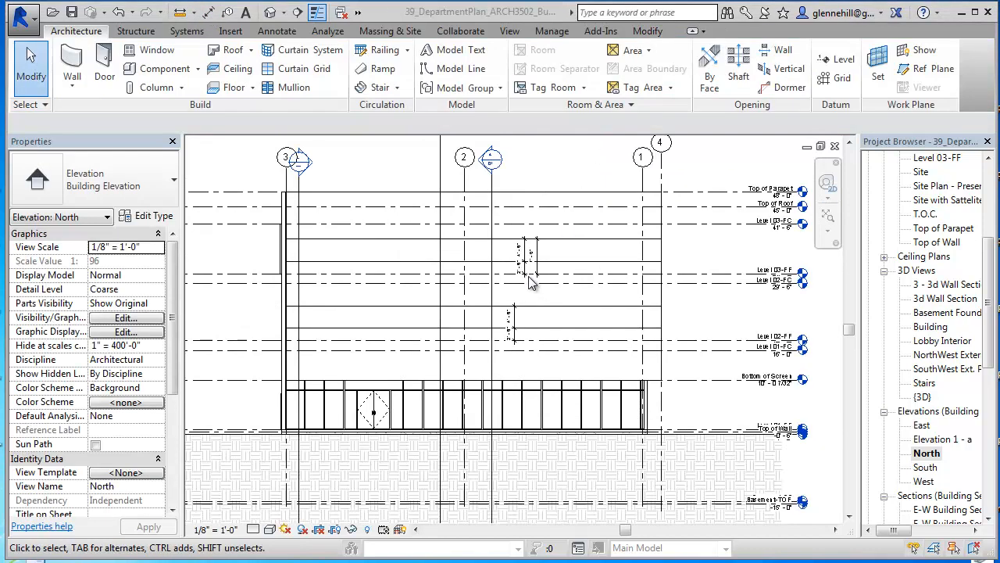
scroll(544, 269, up, 5)
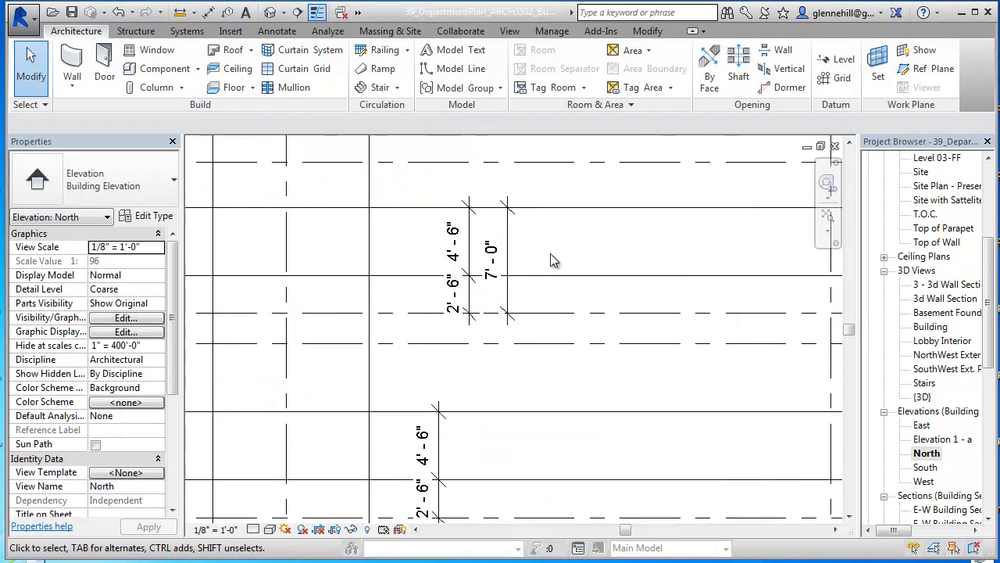
scroll(572, 295, down, 4)
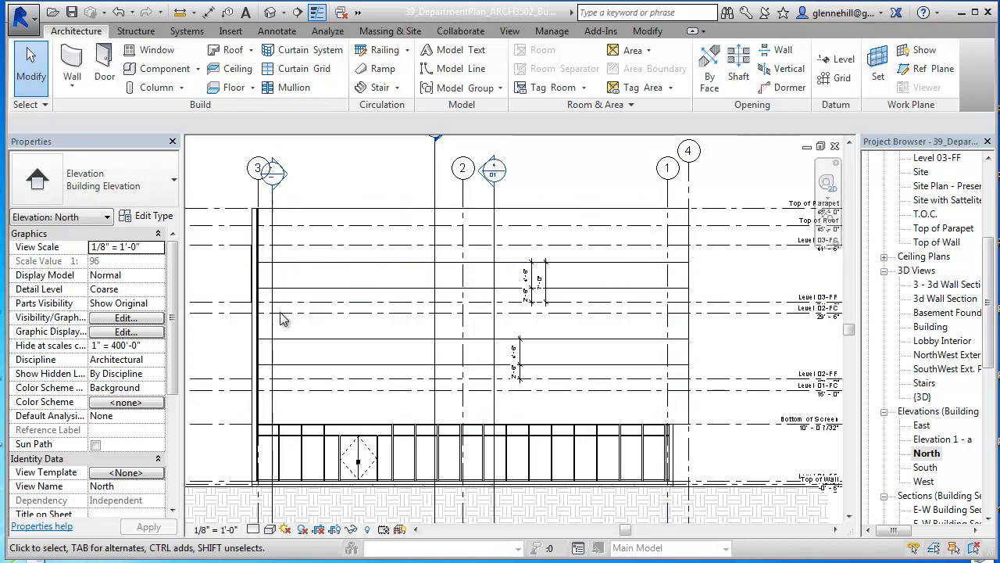
Place two vertical curtain grid lines on the screen wall, one near grid 3 and one at grid 1, about 3'-9" from the wall's end.
middle_drag(326, 317, 391, 302)
scroll(391, 302, down, 1)
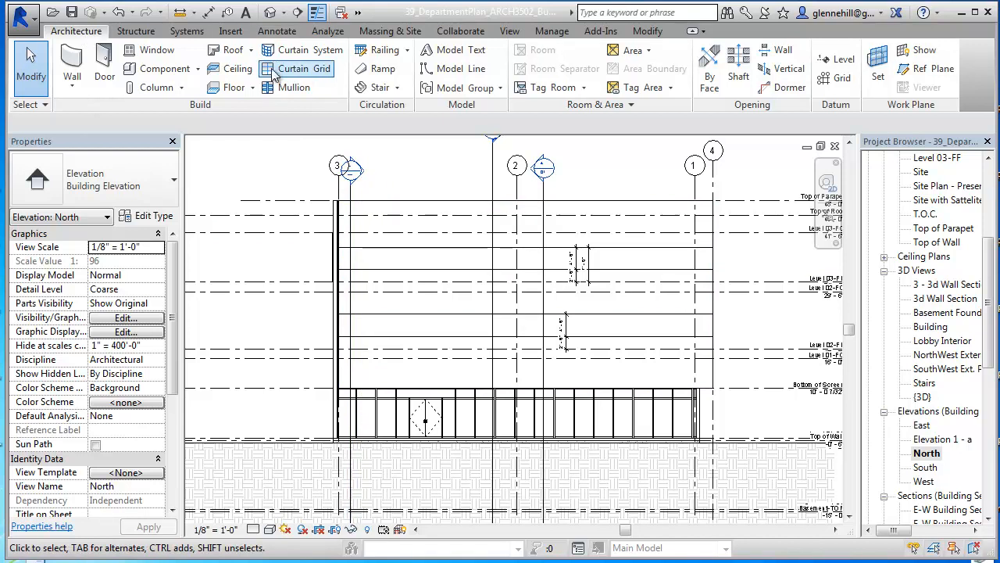
click(307, 71)
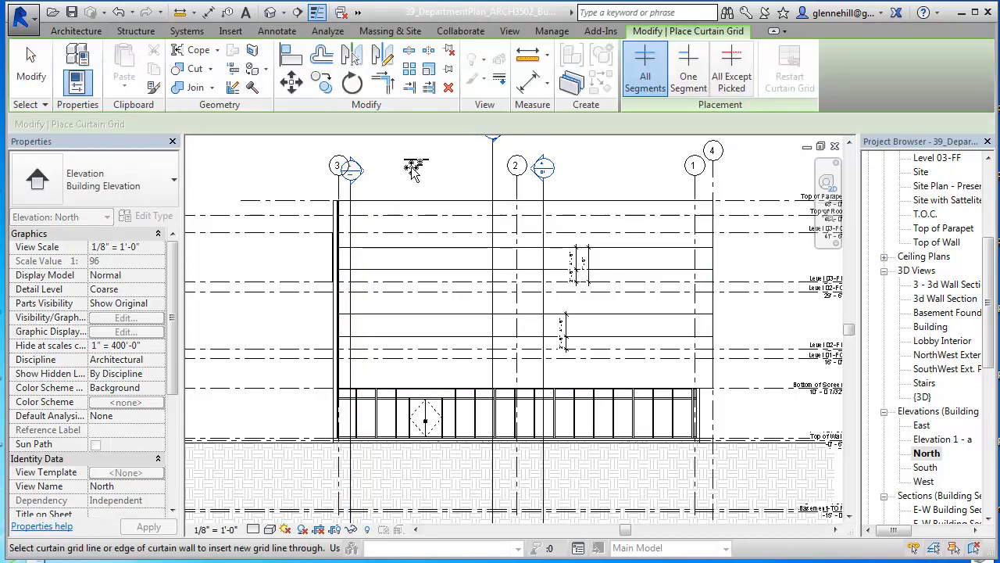
click(357, 200)
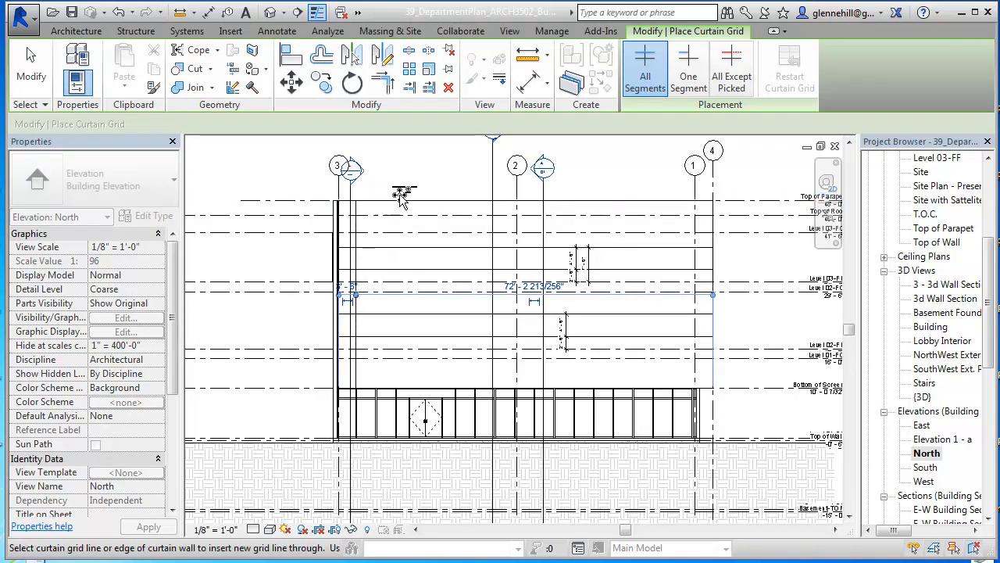
click(694, 200)
scroll(641, 398, up, 3)
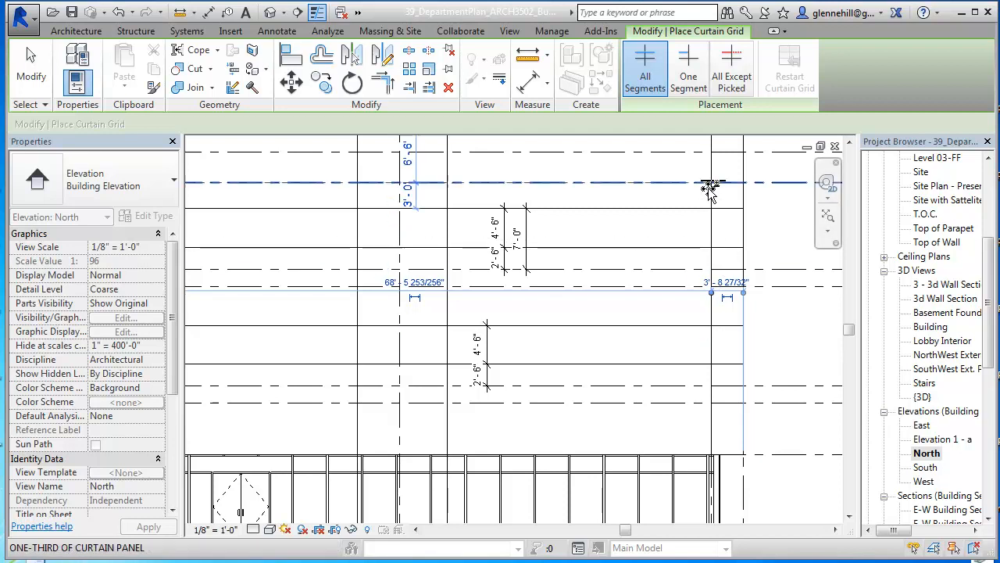
Shift the vertical grid line near grid 3 sideways onto the storefront mullion below it.
scroll(629, 288, down, 3)
middle_drag(512, 298, 640, 290)
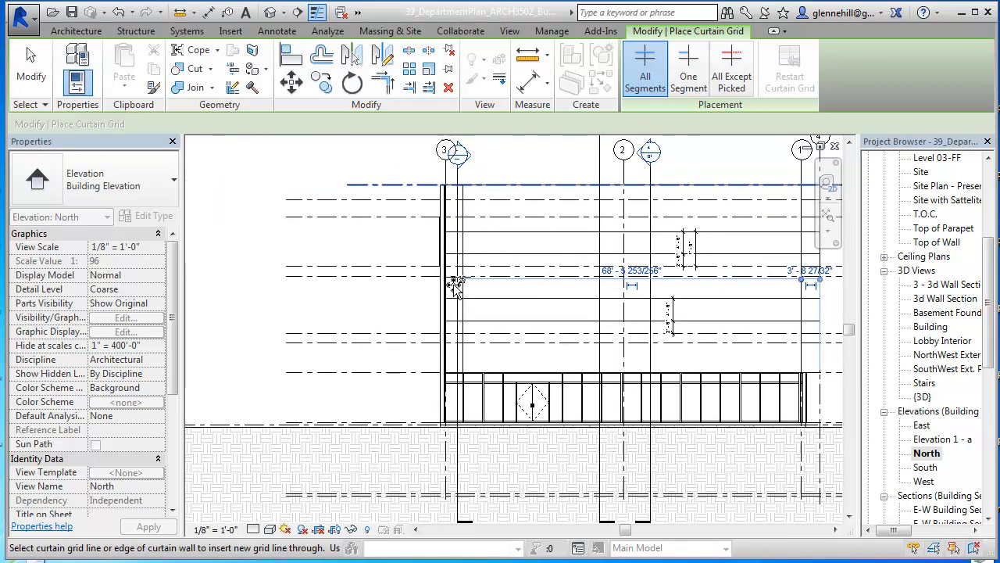
scroll(457, 266, up, 4)
middle_drag(478, 453, 487, 302)
click(30, 76)
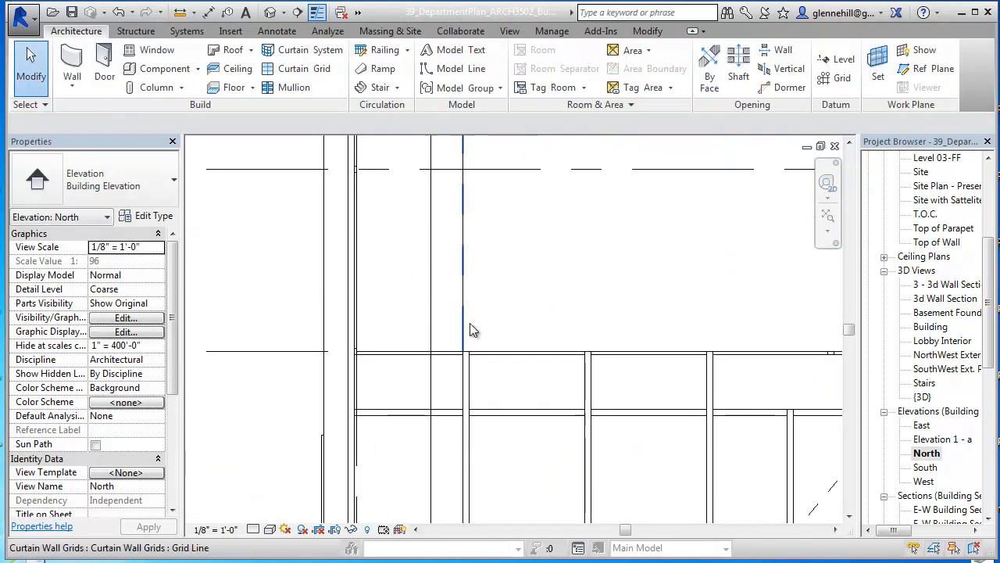
click(465, 346)
mouse_move(467, 346)
mouse_down()
mouse_move(478, 348)
mouse_move(469, 356)
mouse_up()
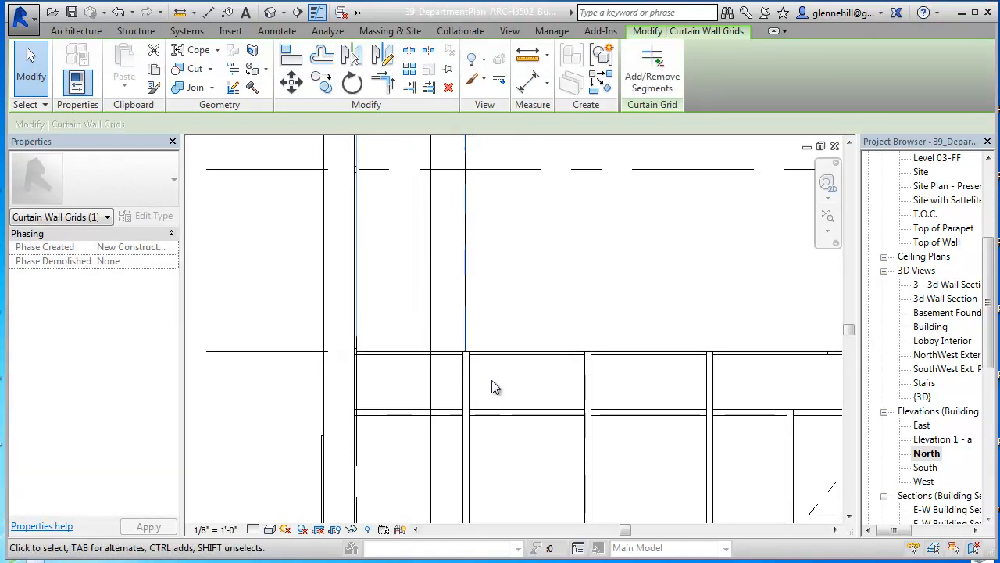
key(Escape)
Fine-tune that vertical grid line's position against the centre of the storefront mullion.
scroll(487, 375, up, 4)
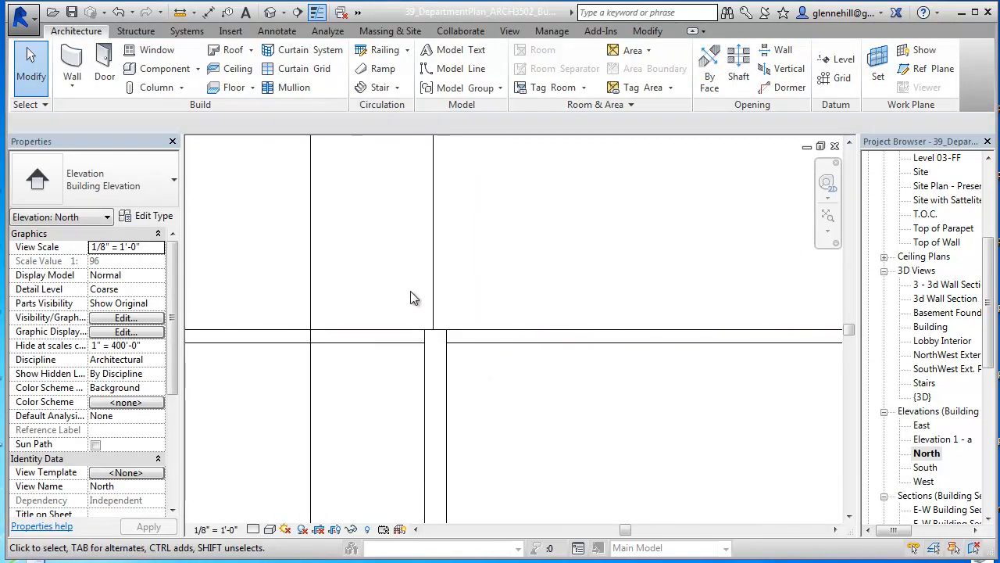
click(434, 303)
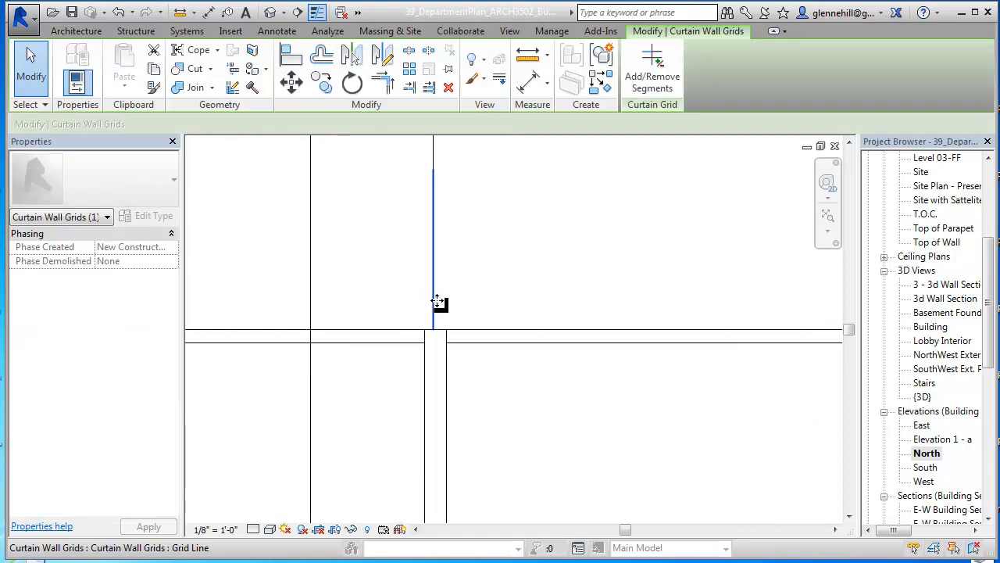
drag(444, 303, 438, 306)
key(Escape)
scroll(536, 399, up, 2)
scroll(536, 392, down, 4)
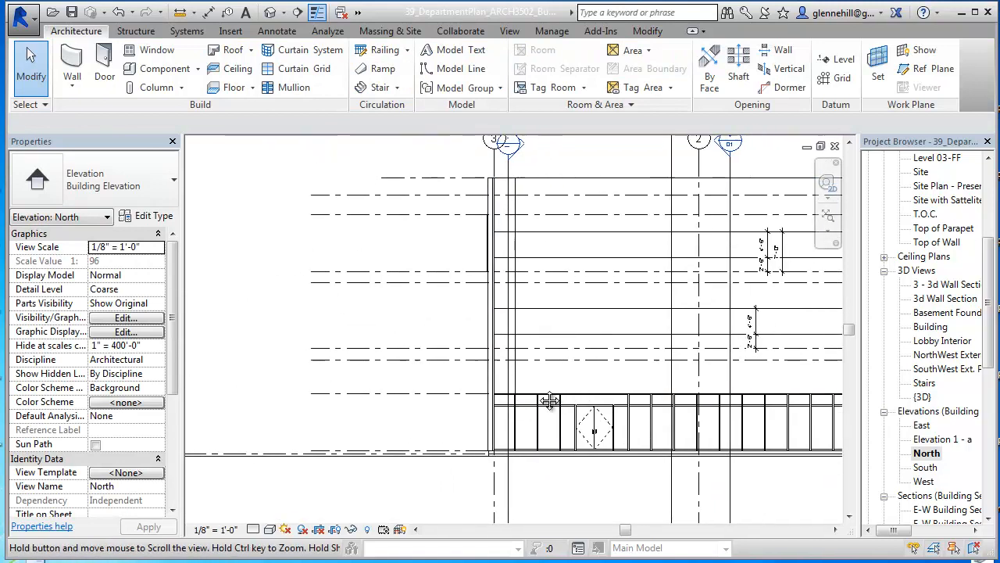
Place vertical grid lines 8'-0" in from the line near grid 3, 8'-6" in from the grid 1 line, and 12'-0" past the first.
middle_drag(501, 399, 424, 431)
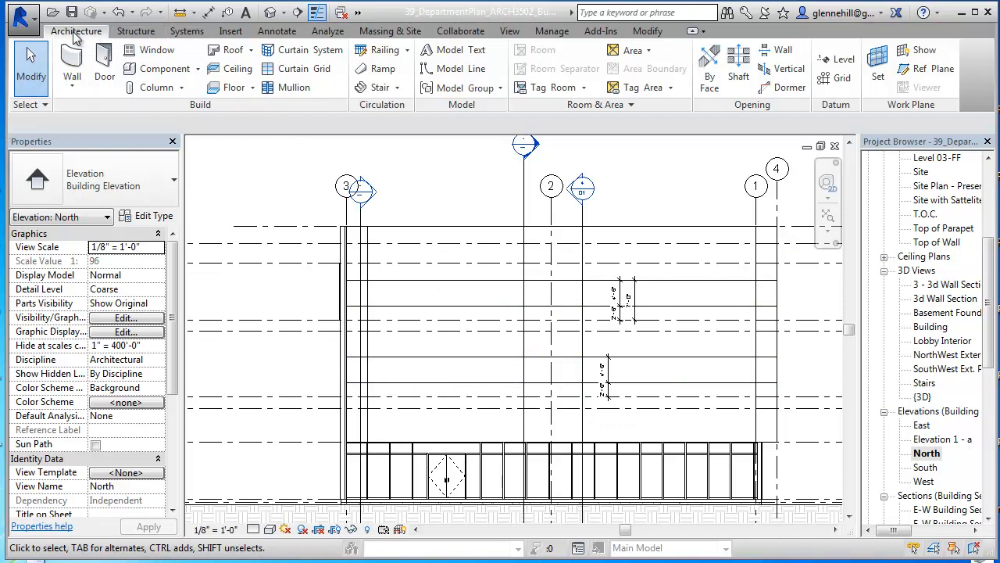
click(305, 69)
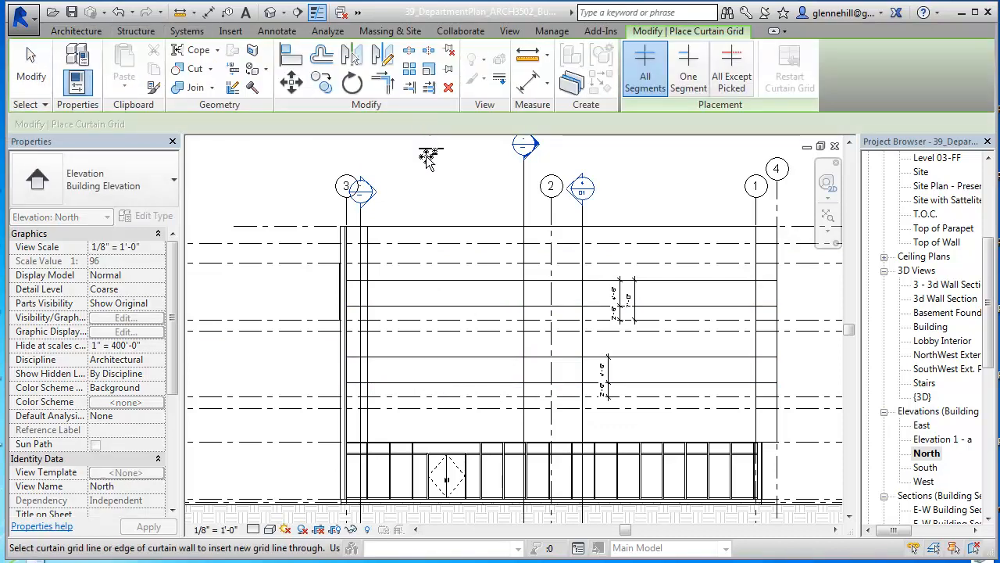
click(415, 227)
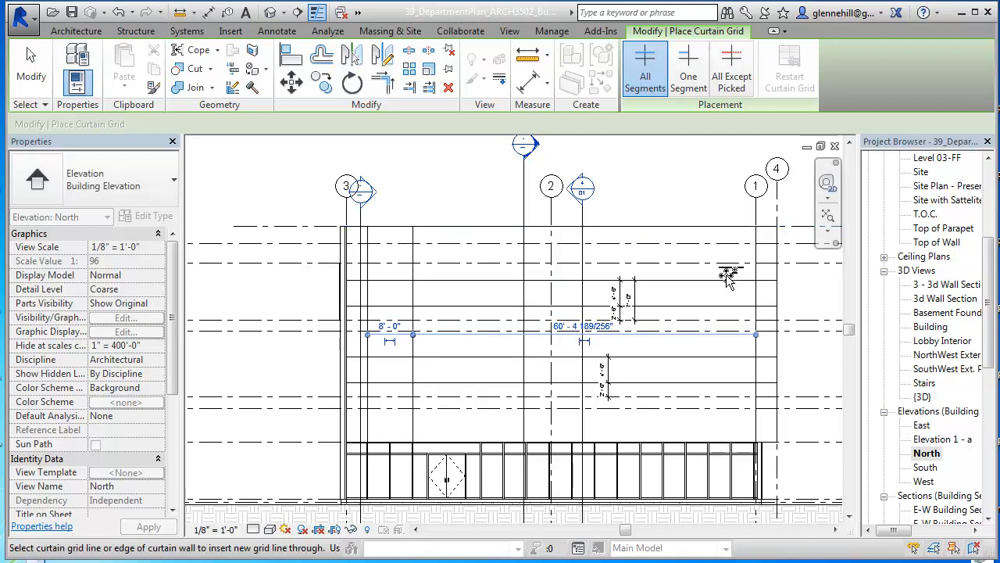
click(708, 226)
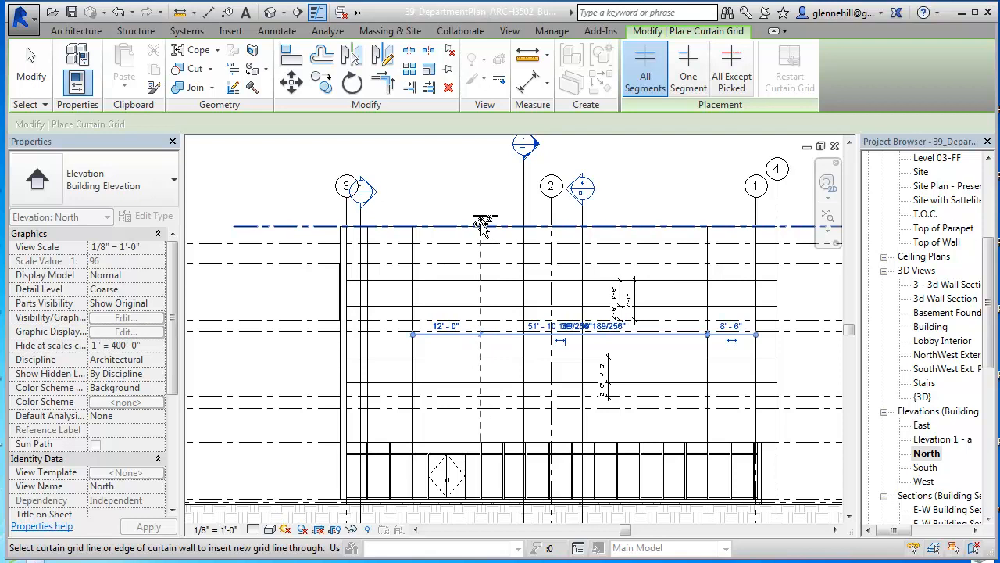
click(484, 226)
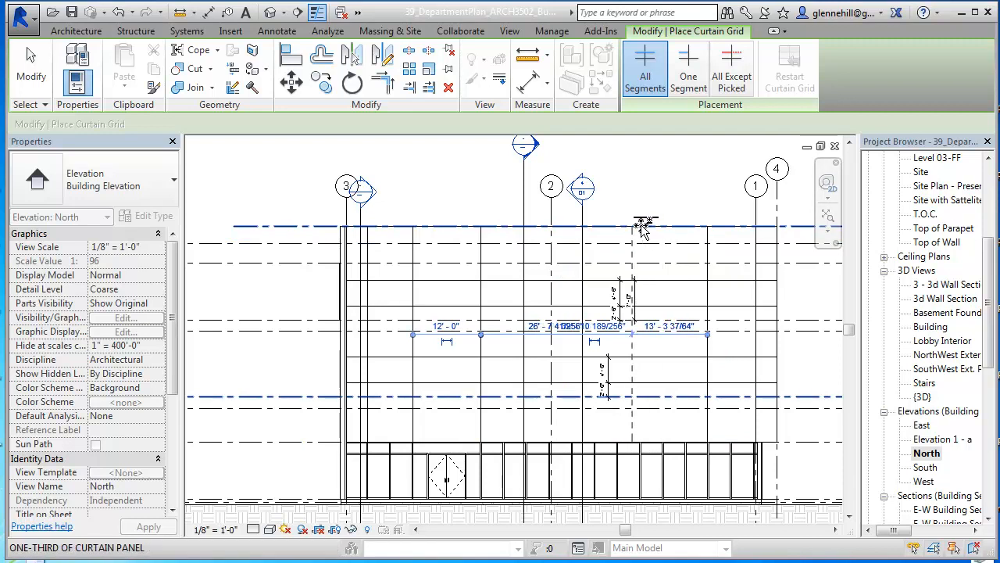
Place a vertical grid line 12'-0" inward from the line beside grid 1, lined up with the storefront mullion below.
scroll(645, 226, up, 1)
scroll(641, 231, up, 1)
middle_drag(642, 250, 654, 168)
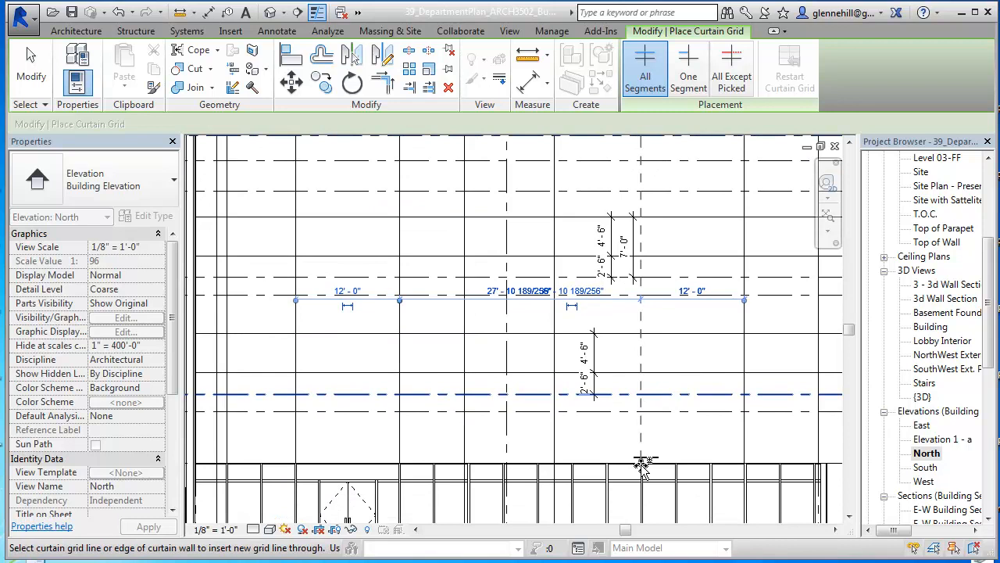
scroll(617, 472, down, 3)
middle_drag(609, 477, 625, 375)
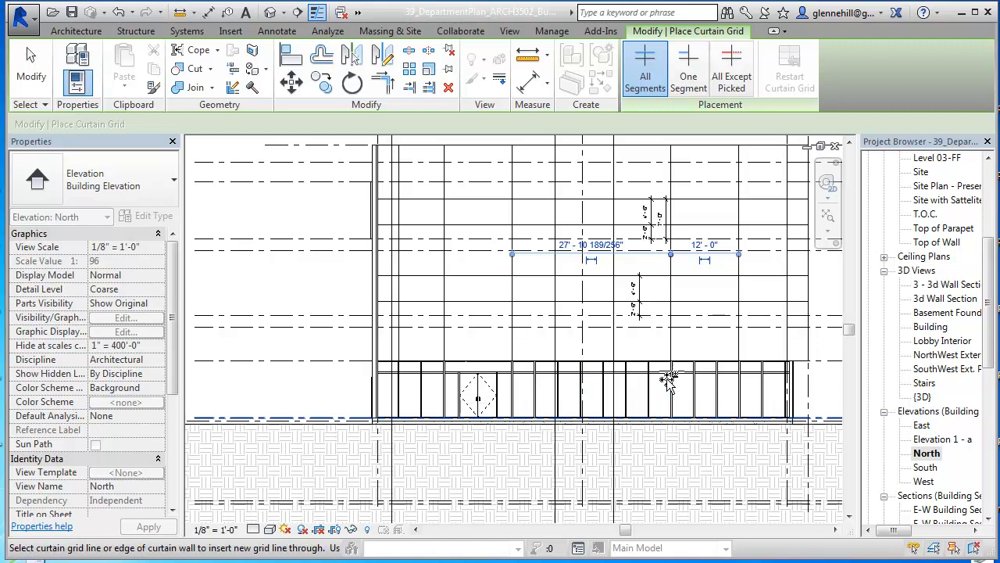
scroll(630, 367, up, 3)
click(626, 356)
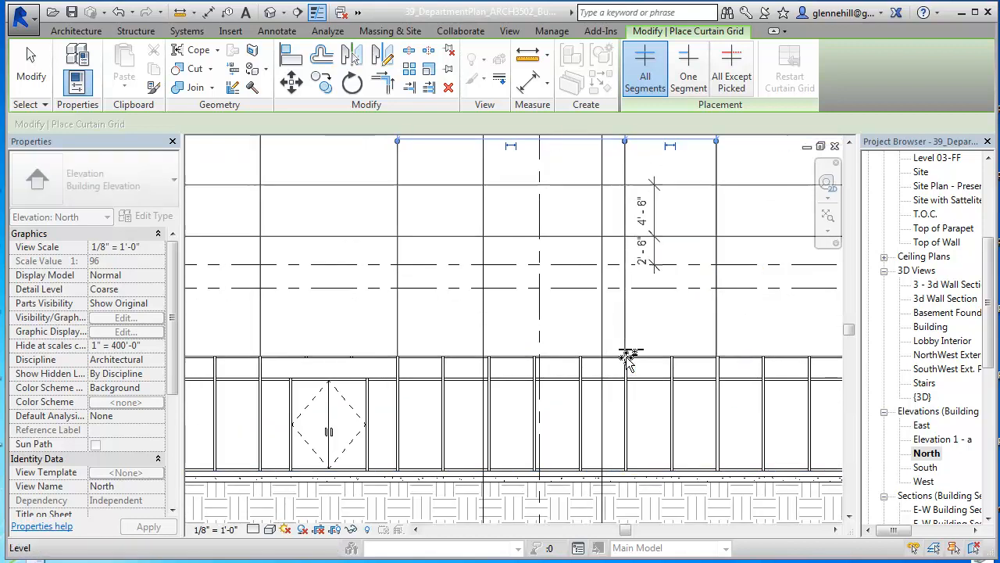
Place a vertical grid line 8'-0" from the line beside the entrance door, toward grid 2, and finish placing curtain grids.
click(490, 362)
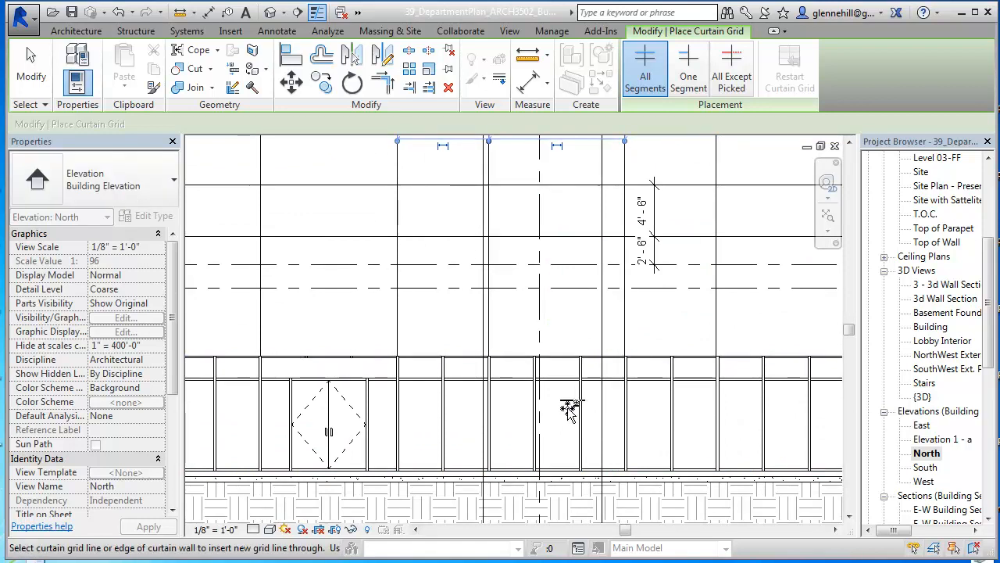
scroll(600, 419, down, 2)
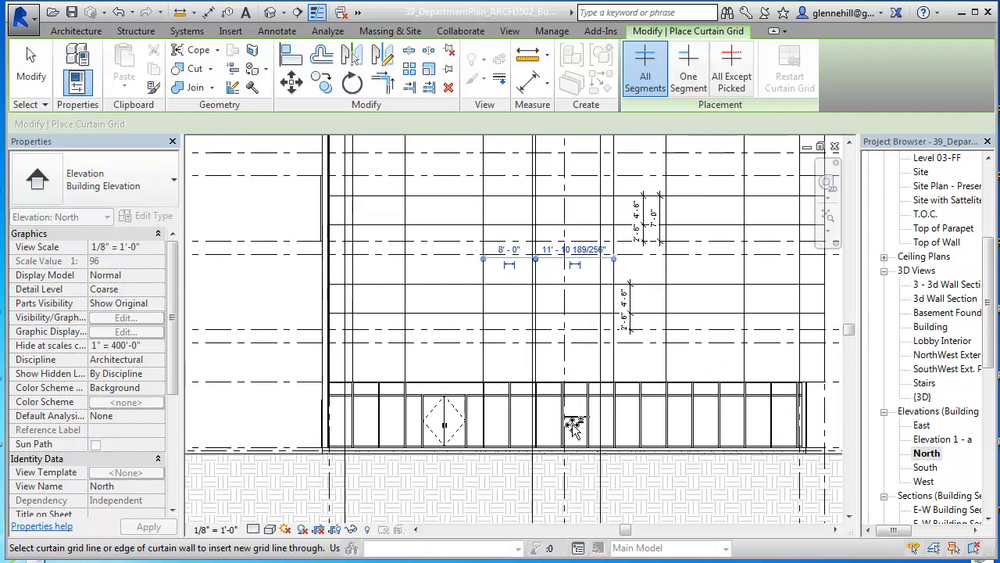
middle_drag(536, 366, 534, 415)
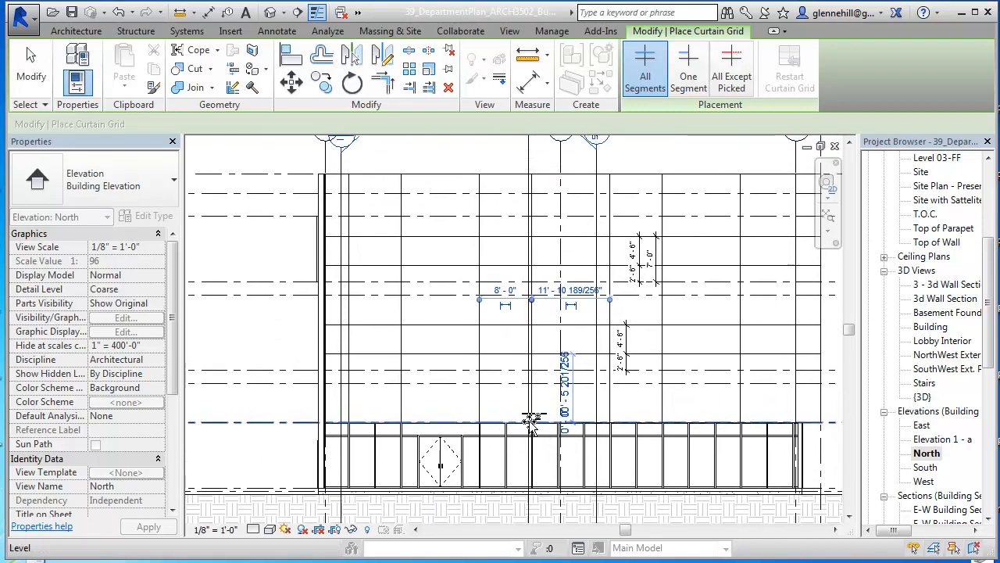
scroll(531, 418, down, 2)
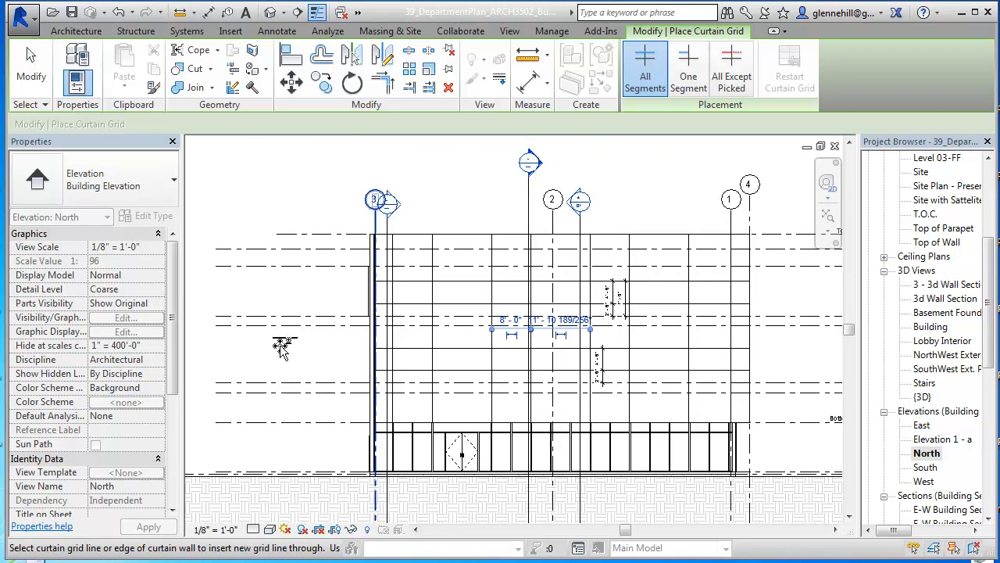
key(Escape)
key(Escape)
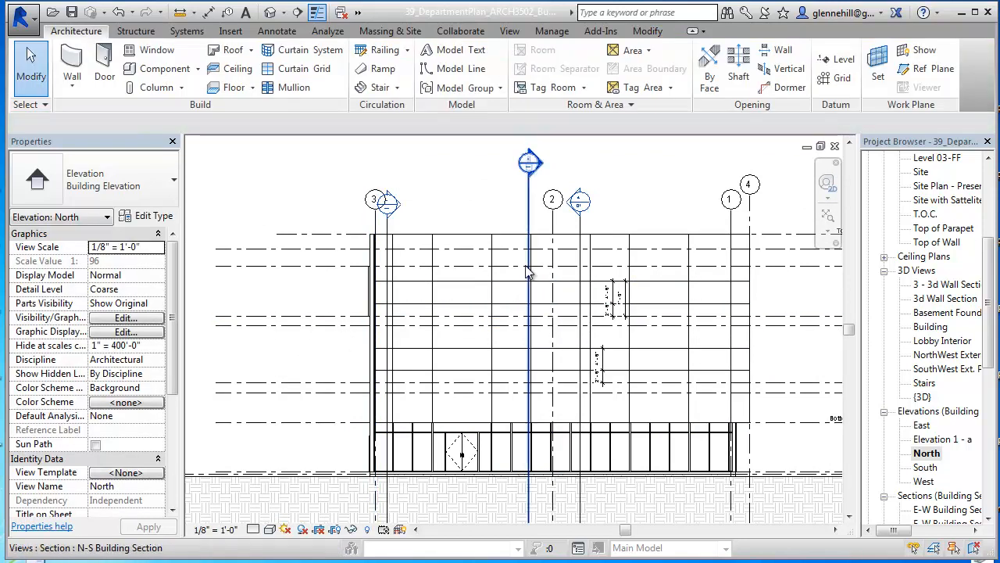
Check the new vertical grid line near grid 2 and the next one toward grid 1 against the storefront mullions below.
click(536, 251)
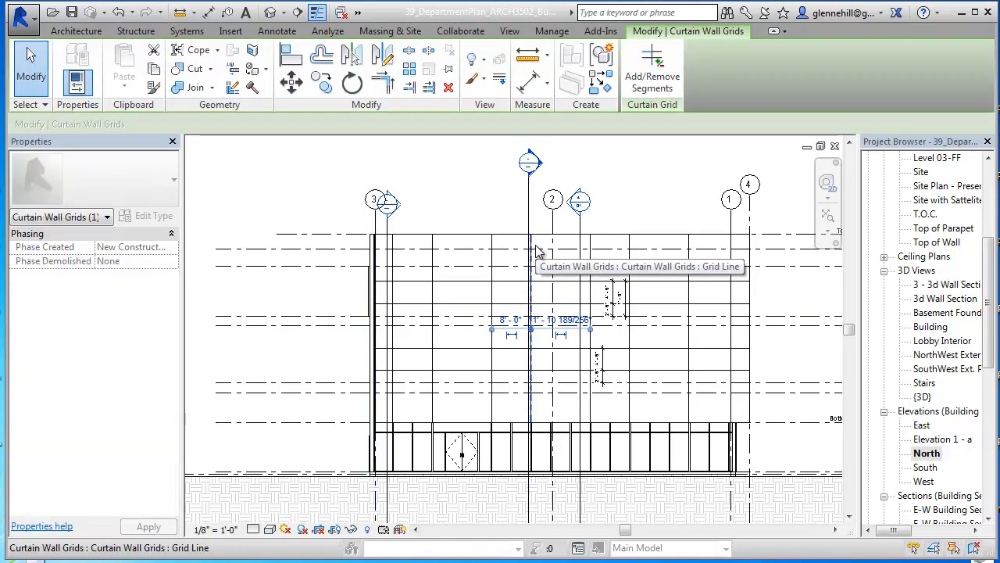
scroll(530, 438, up, 6)
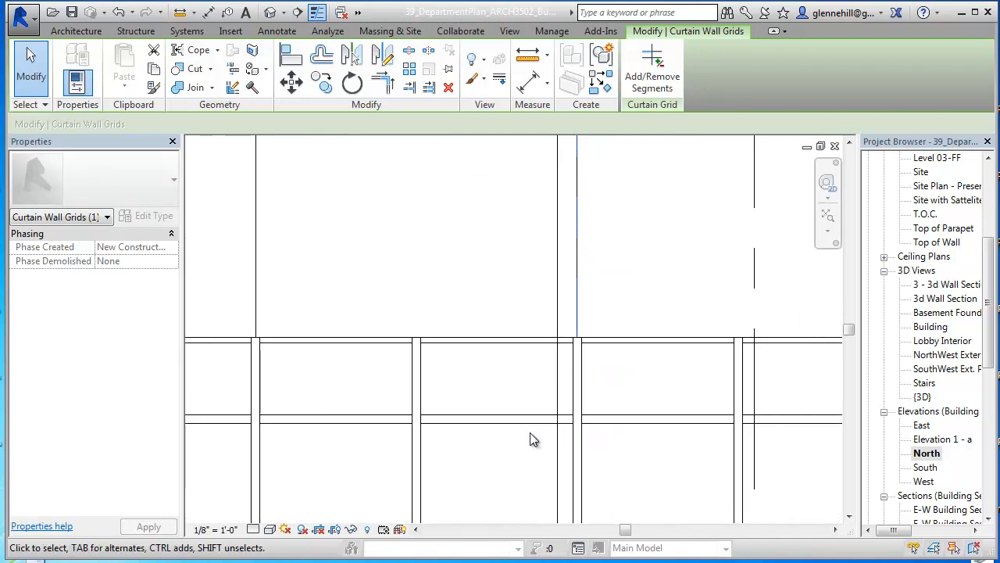
middle_drag(363, 374, 290, 375)
scroll(600, 371, down, 5)
middle_drag(686, 388, 399, 361)
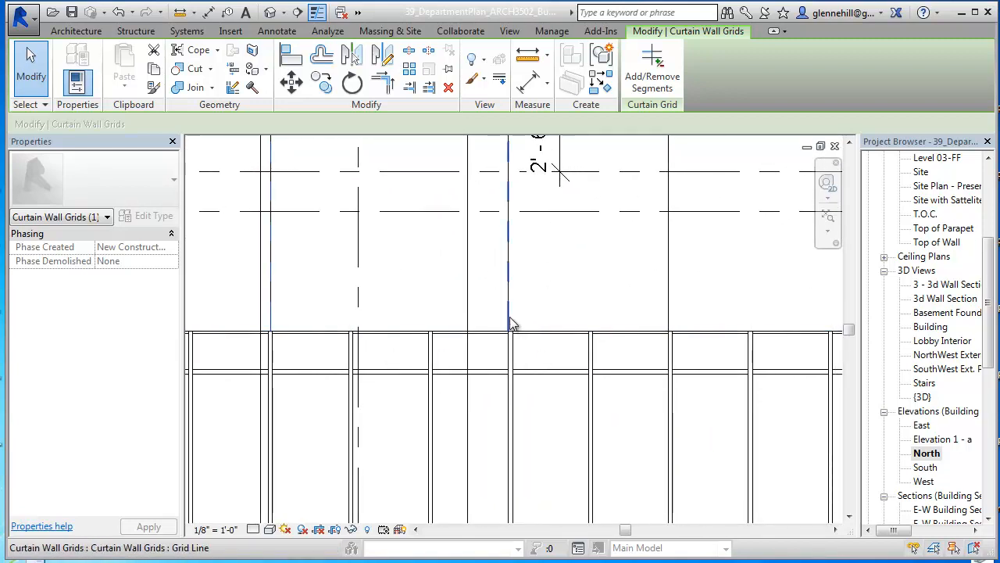
scroll(516, 338, up, 3)
mouse_move(507, 322)
mouse_down()
mouse_move(522, 322)
mouse_move(502, 327)
mouse_move(511, 332)
mouse_up()
scroll(512, 320, up, 2)
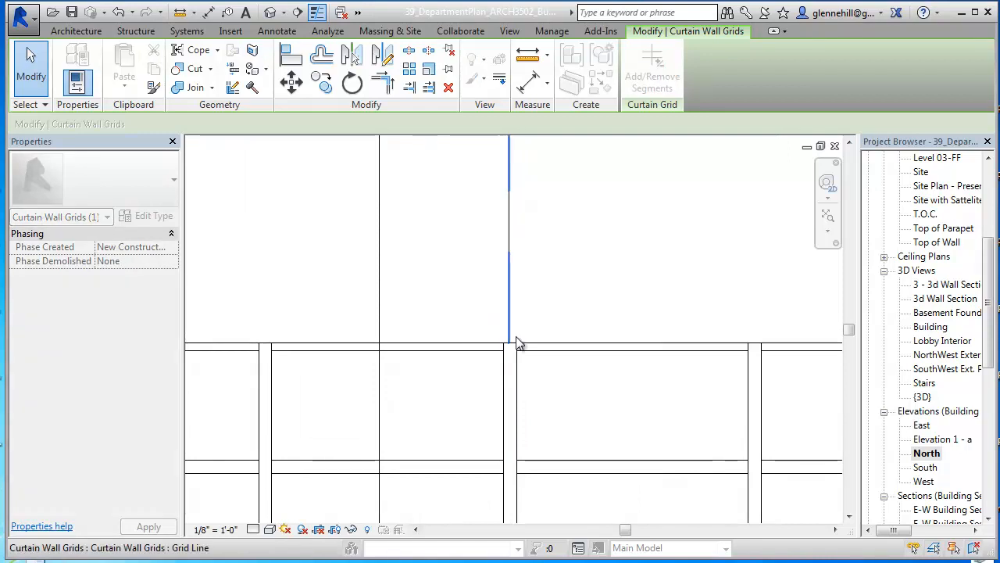
Inspect the remaining vertical grid lines toward grid 1 against the storefront mullions, and review the whole screen elevation.
scroll(729, 414, down, 3)
middle_drag(740, 418, 586, 407)
scroll(580, 361, up, 2)
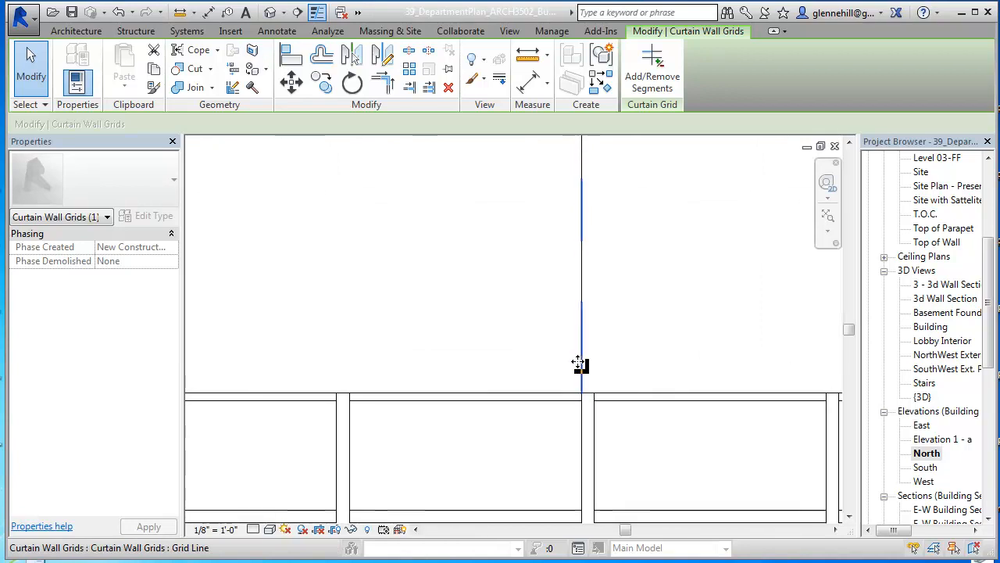
drag(581, 372, 582, 393)
scroll(595, 396, up, 3)
key(Escape)
scroll(453, 386, down, 4)
scroll(444, 386, down, 2)
middle_drag(516, 398, 619, 304)
scroll(558, 333, down, 6)
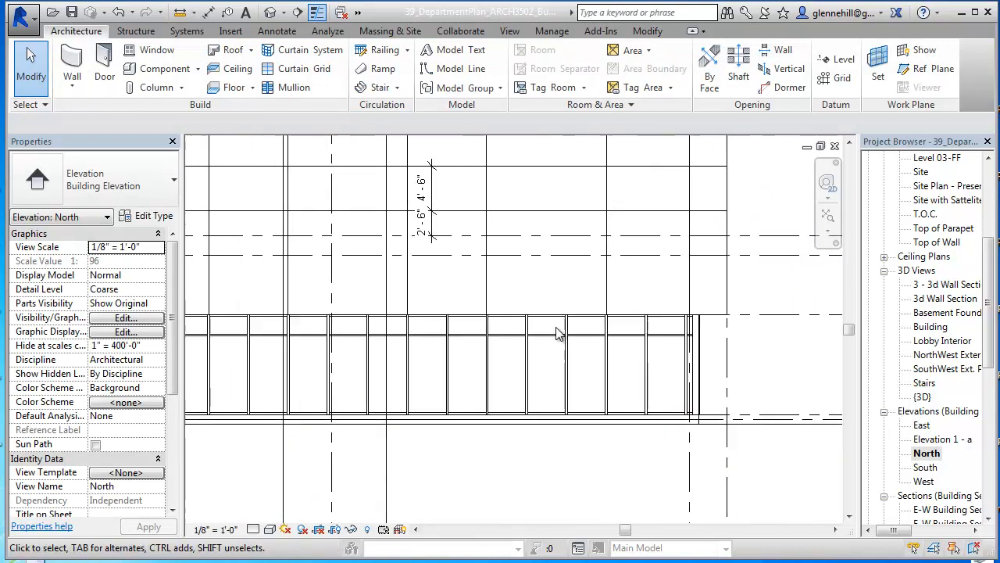
middle_drag(565, 365, 688, 396)
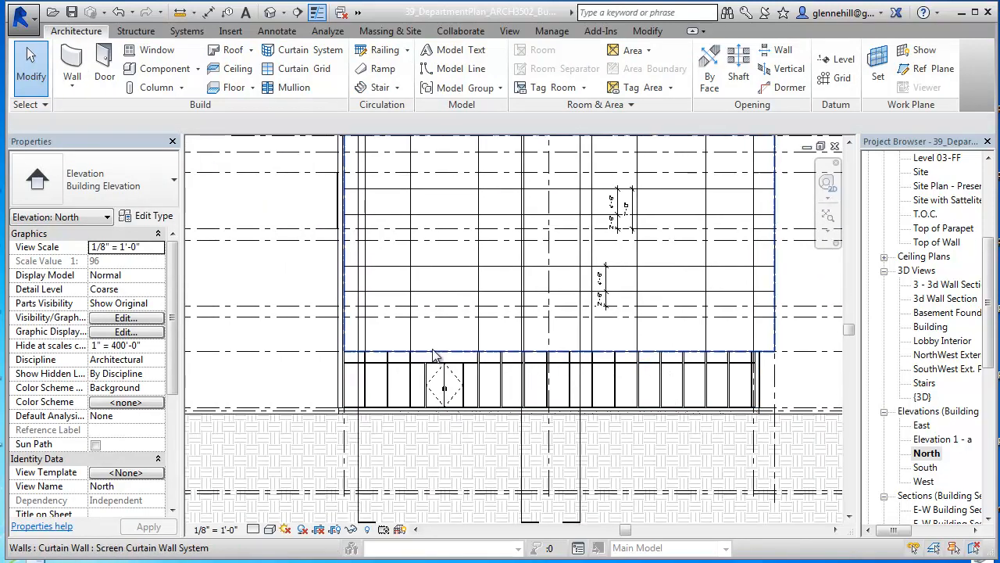
scroll(542, 333, down, 1)
middle_drag(543, 334, 535, 387)
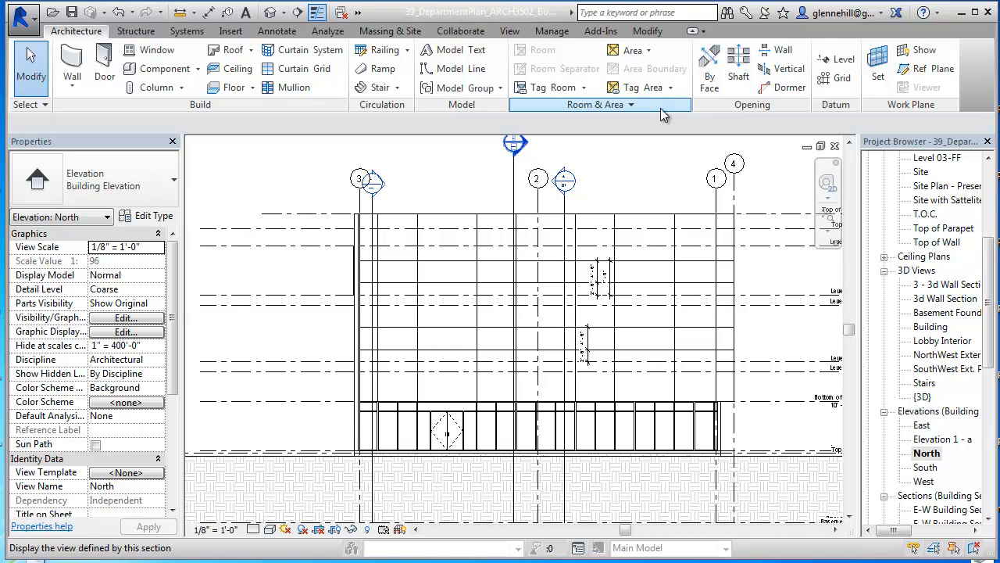
Switch the screen curtain wall to the Bank Storefront type in its type properties.
click(486, 220)
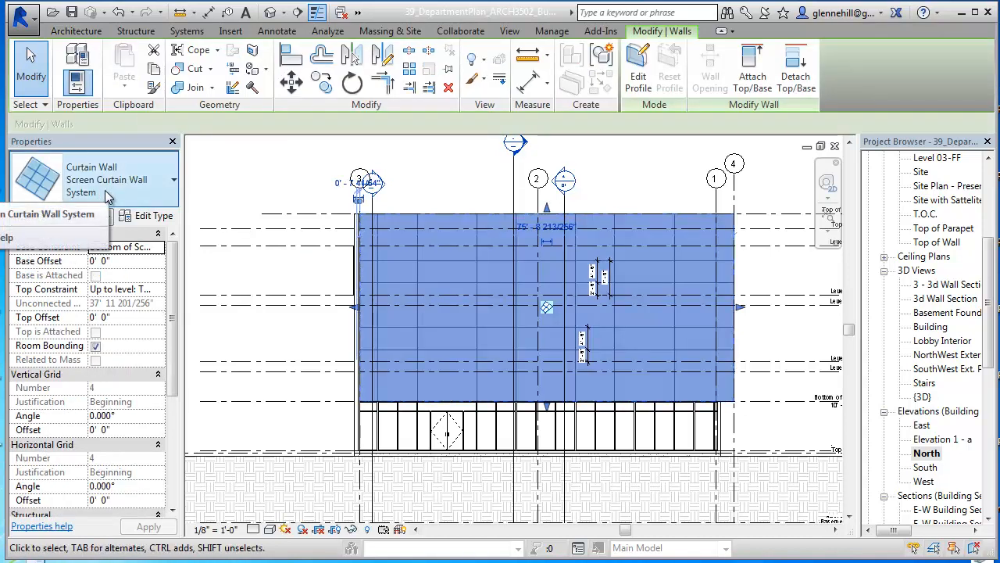
click(149, 219)
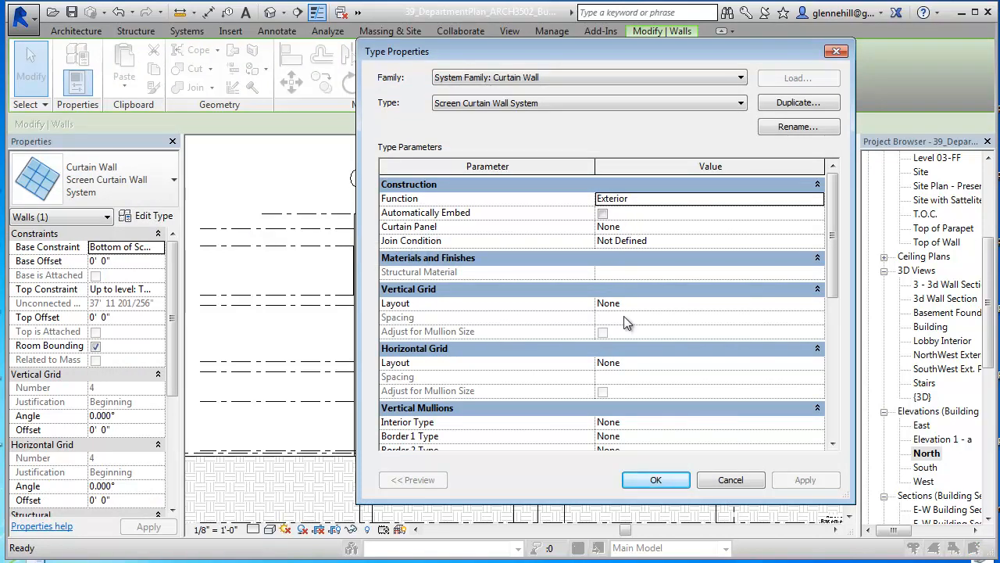
scroll(628, 431, down, 1)
scroll(628, 431, up, 2)
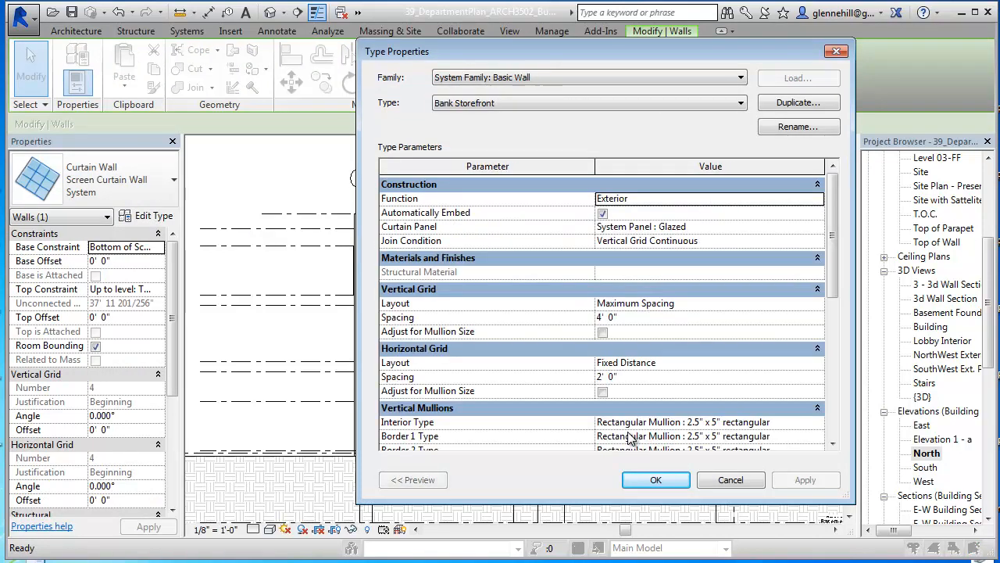
scroll(627, 431, down, 2)
scroll(628, 431, up, 1)
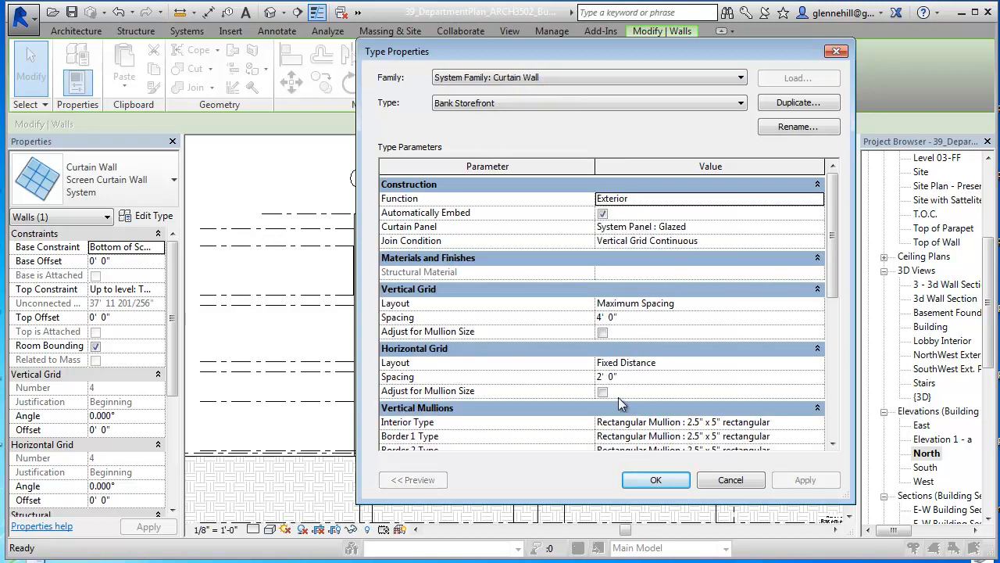
scroll(618, 397, down, 1)
scroll(619, 397, up, 1)
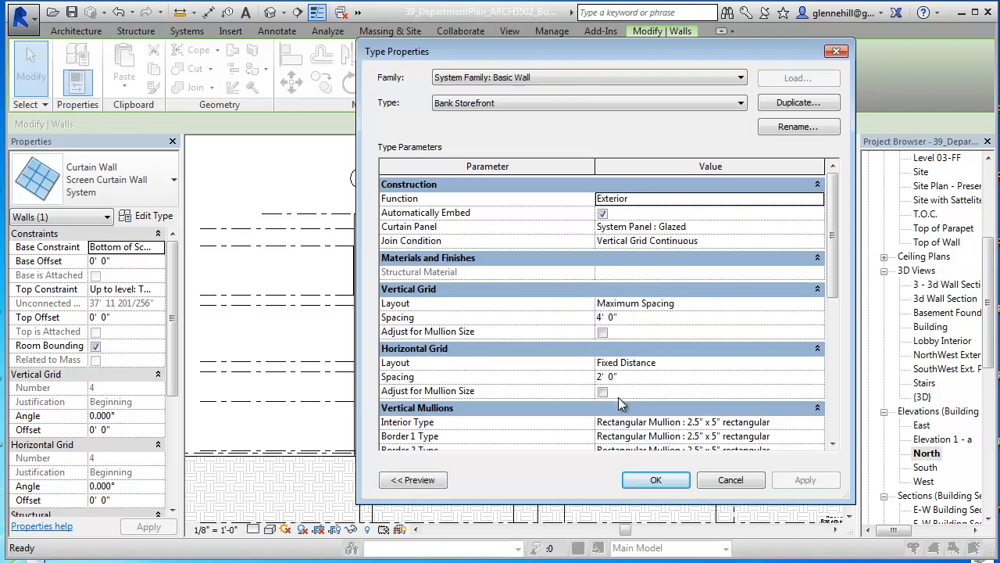
scroll(664, 435, down, 1)
scroll(662, 425, up, 1)
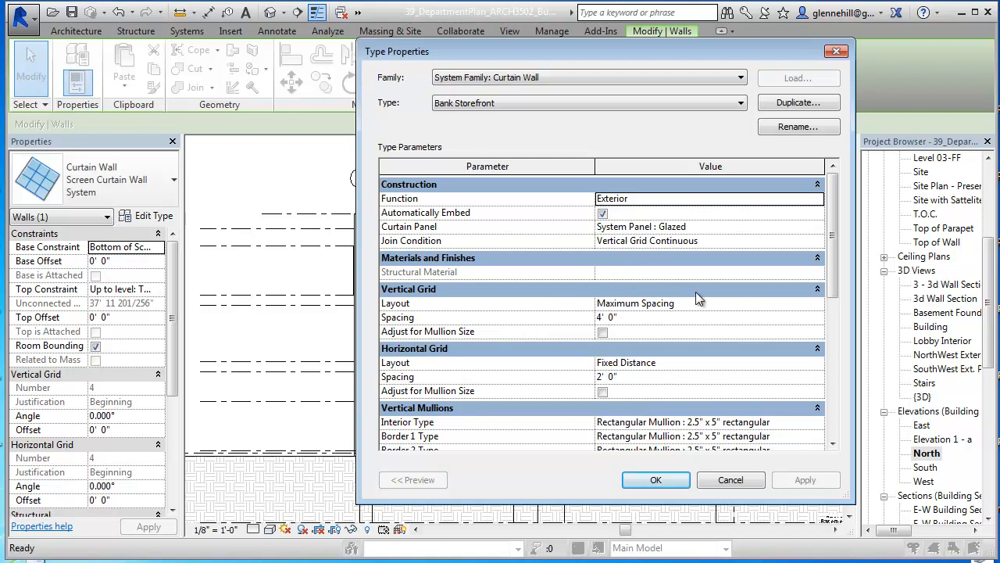
Set both the vertical and horizontal grid layouts of the Bank Storefront type to None.
drag(835, 277, 835, 332)
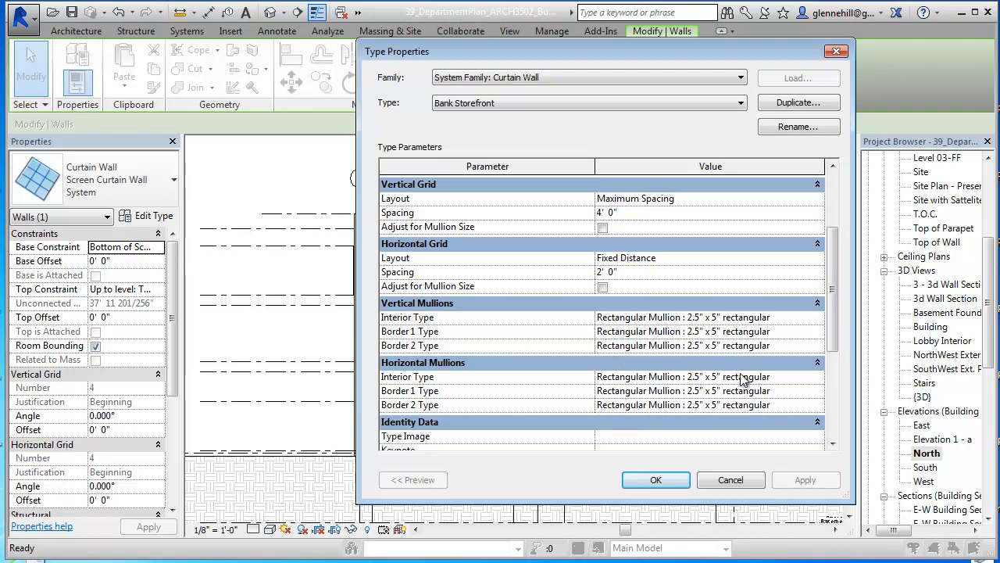
mouse_move(834, 323)
mouse_down()
mouse_move(834, 377)
mouse_move(833, 314)
mouse_up()
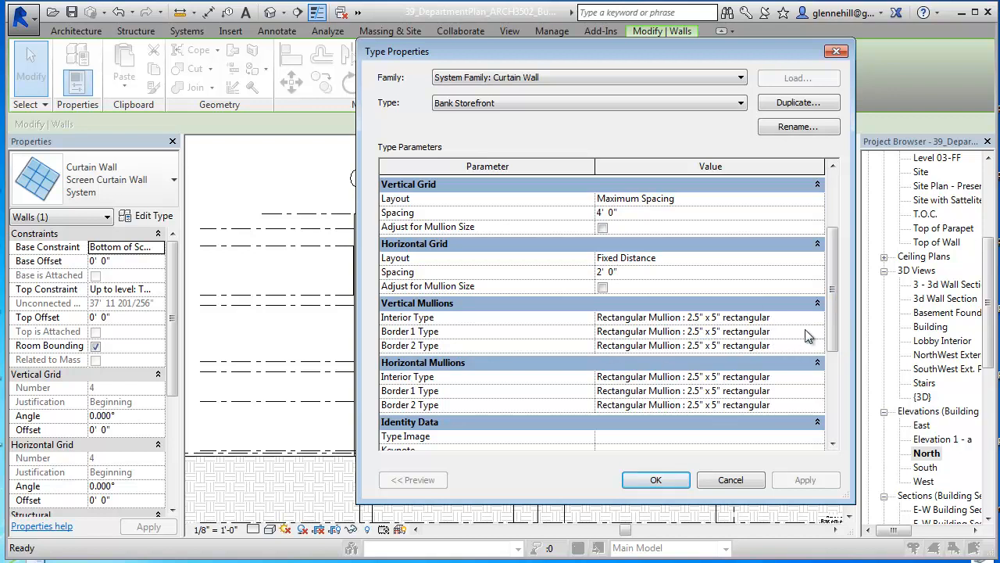
drag(833, 323, 835, 311)
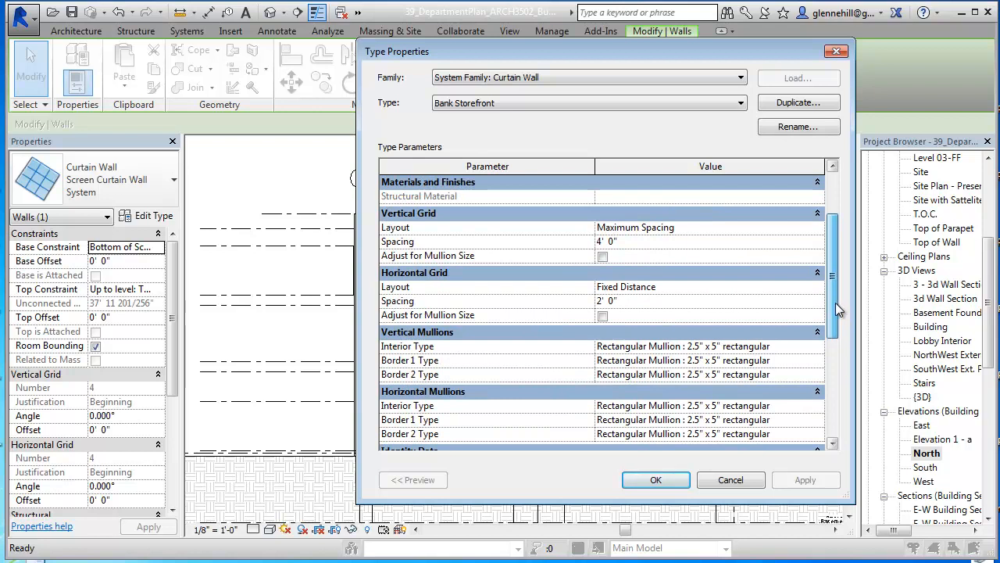
drag(836, 301, 840, 282)
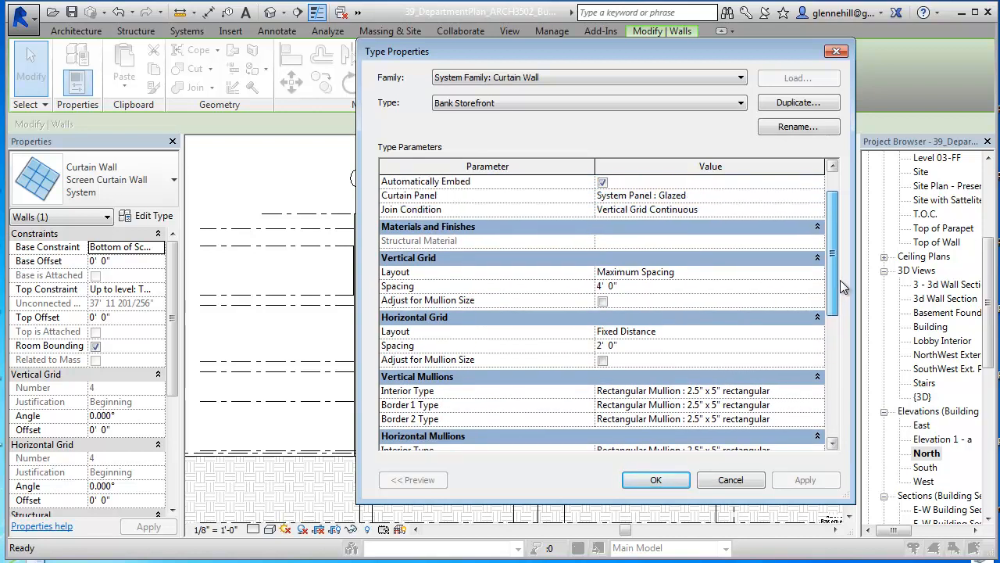
click(689, 271)
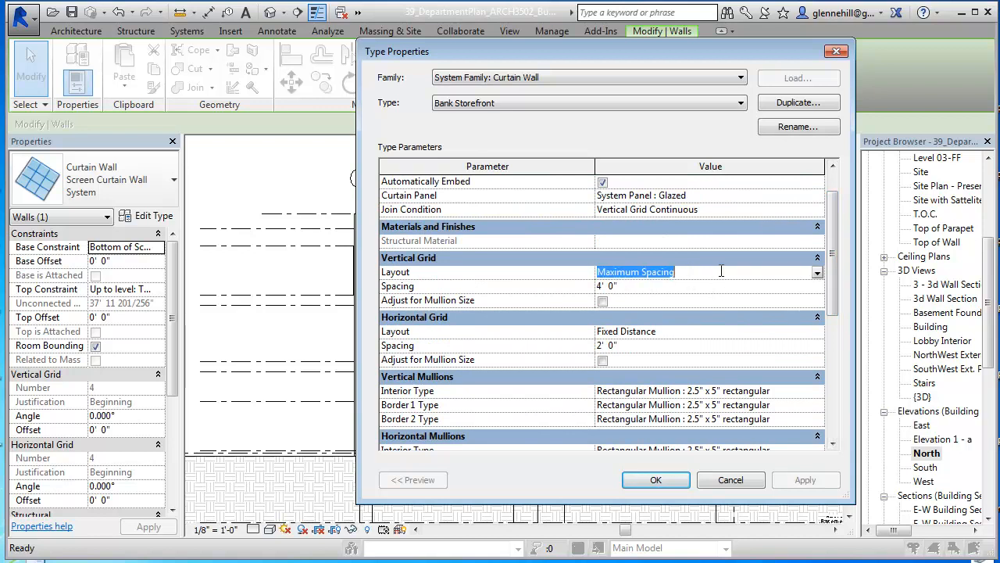
click(816, 272)
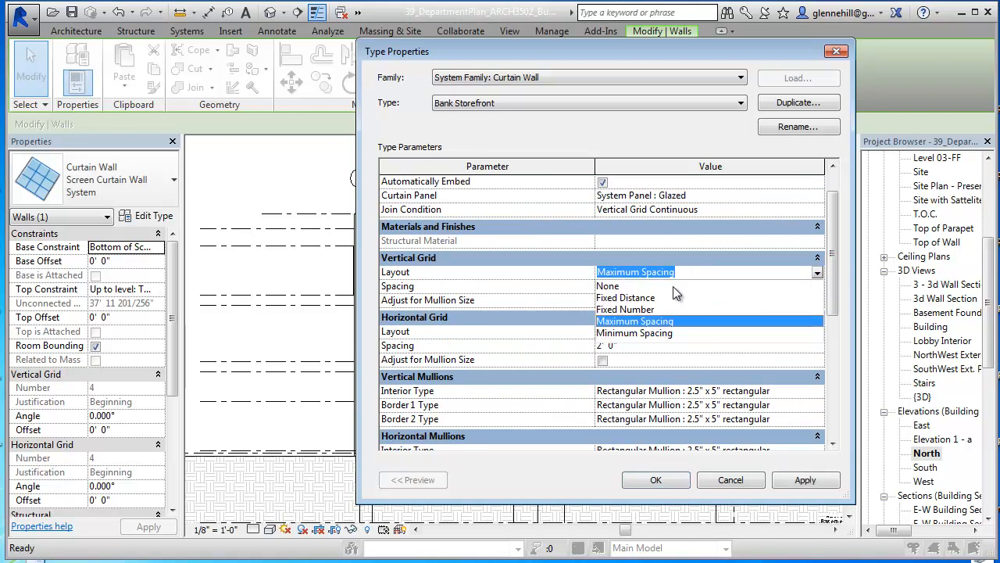
click(607, 286)
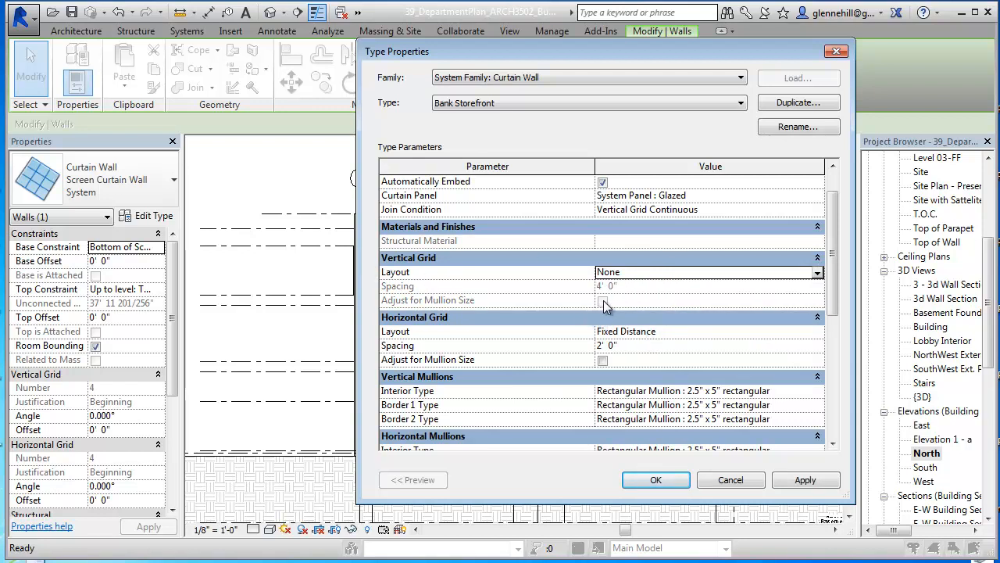
click(672, 331)
click(817, 332)
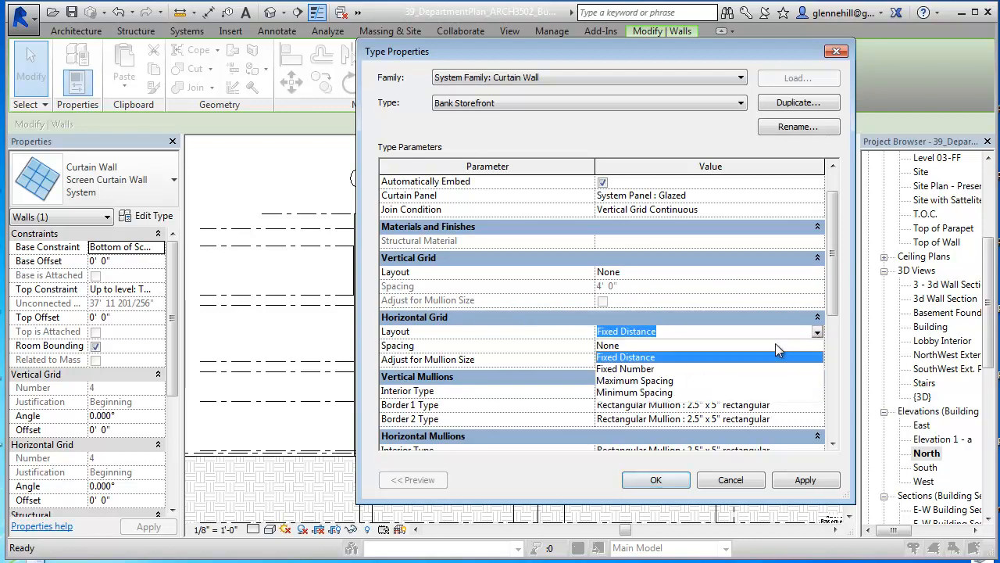
click(610, 348)
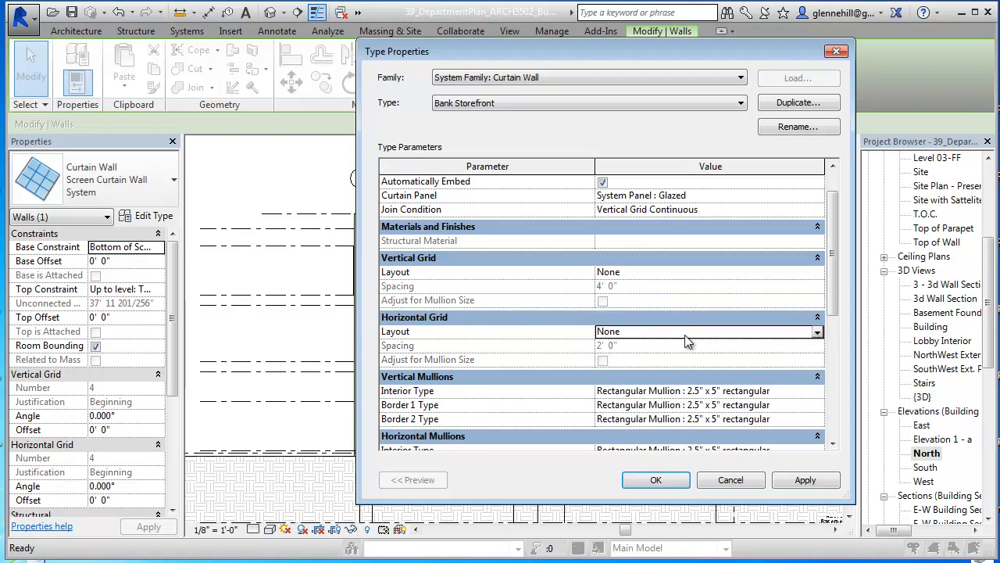
Apply the Bank Storefront type changes, keeping the existing gridlines instead of deleting them, and close the type properties.
scroll(688, 344, down, 3)
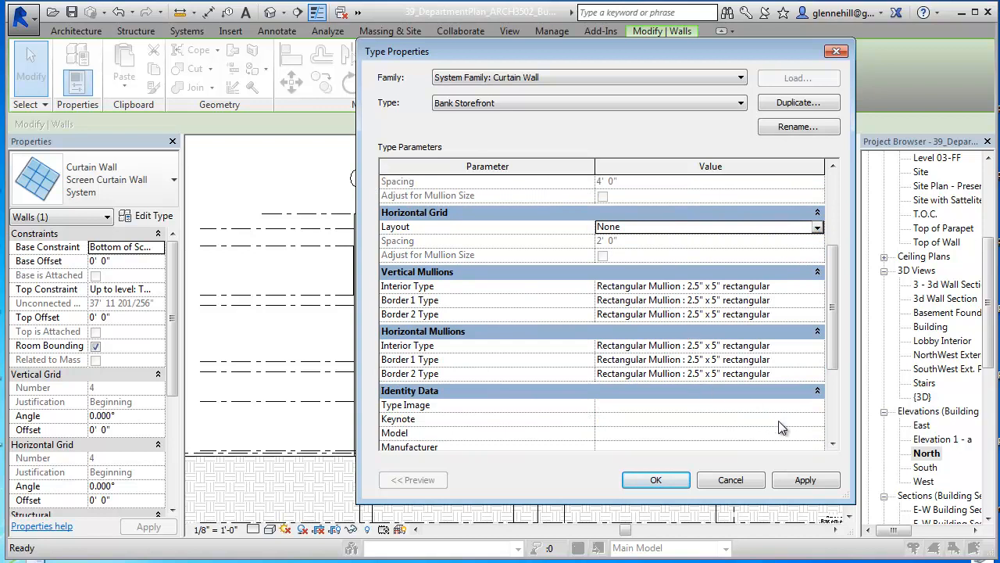
click(805, 480)
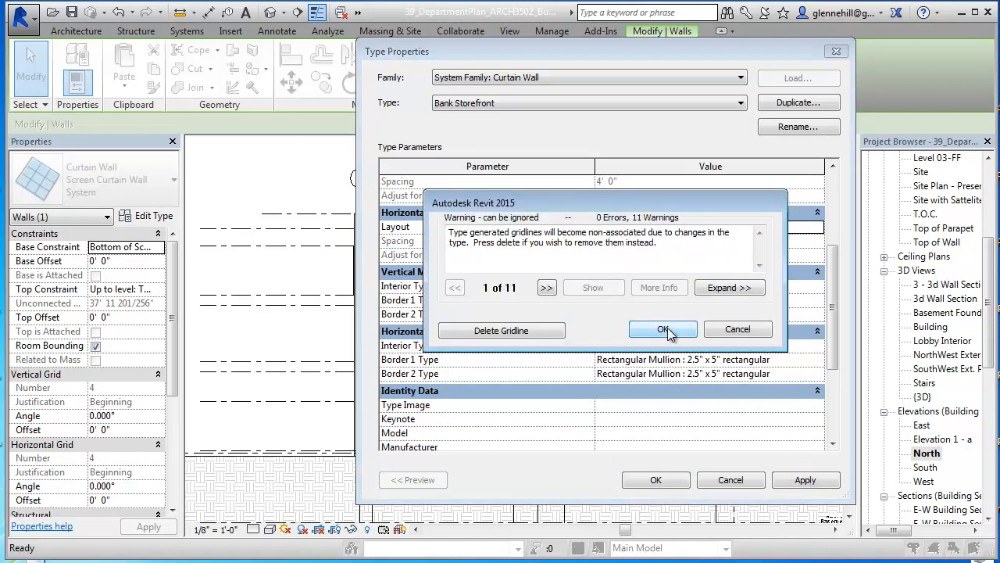
click(663, 330)
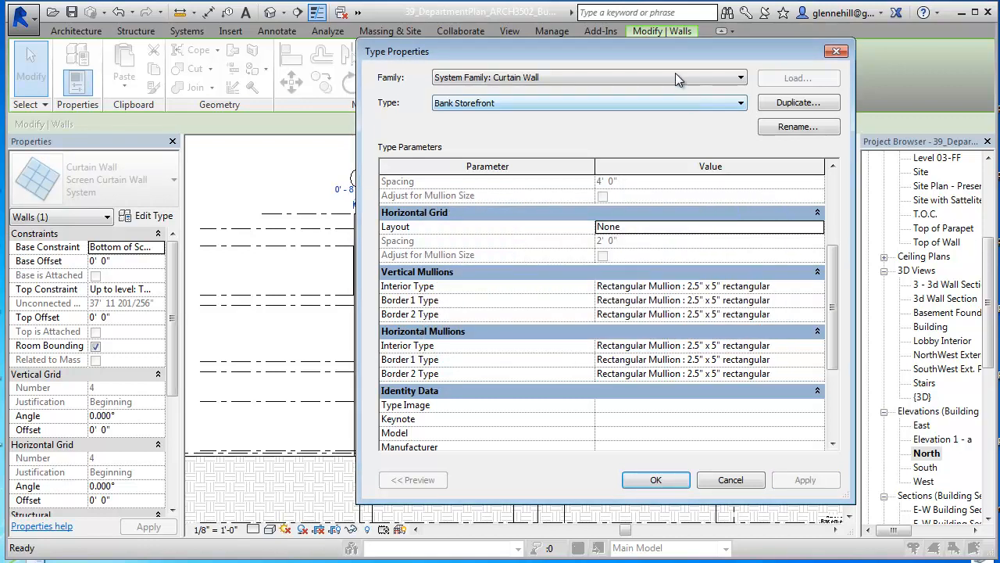
drag(646, 53, 287, 157)
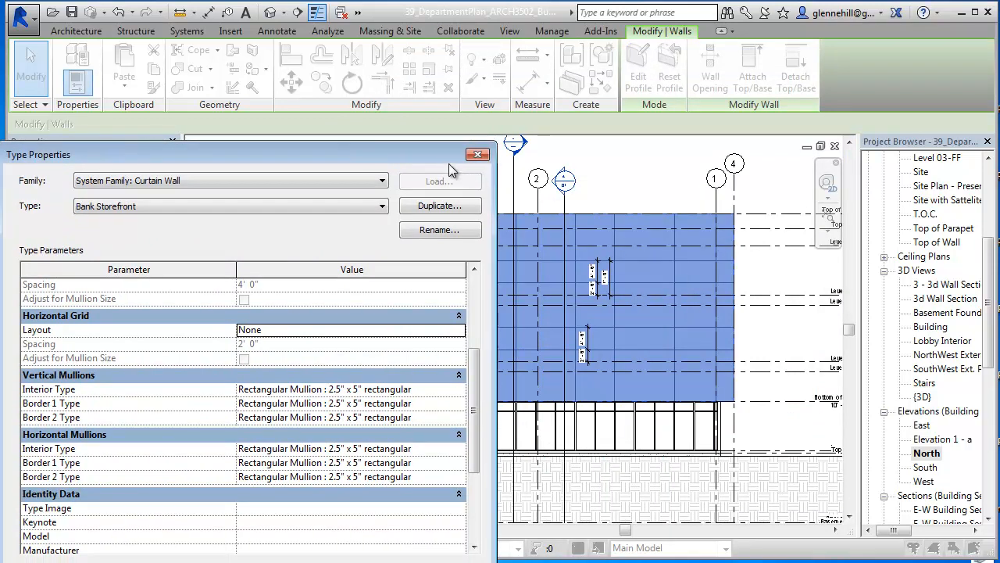
drag(397, 160, 905, 103)
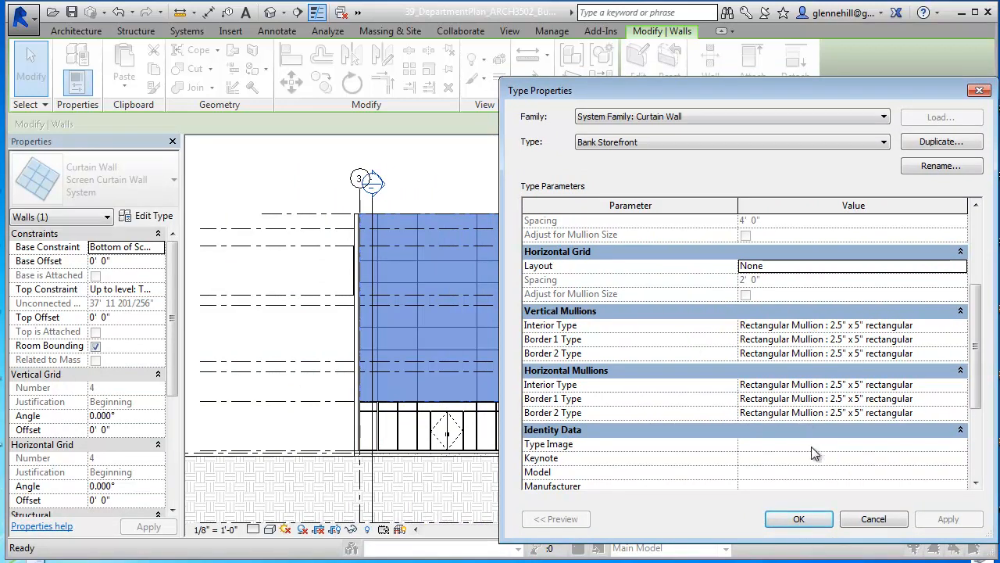
click(801, 519)
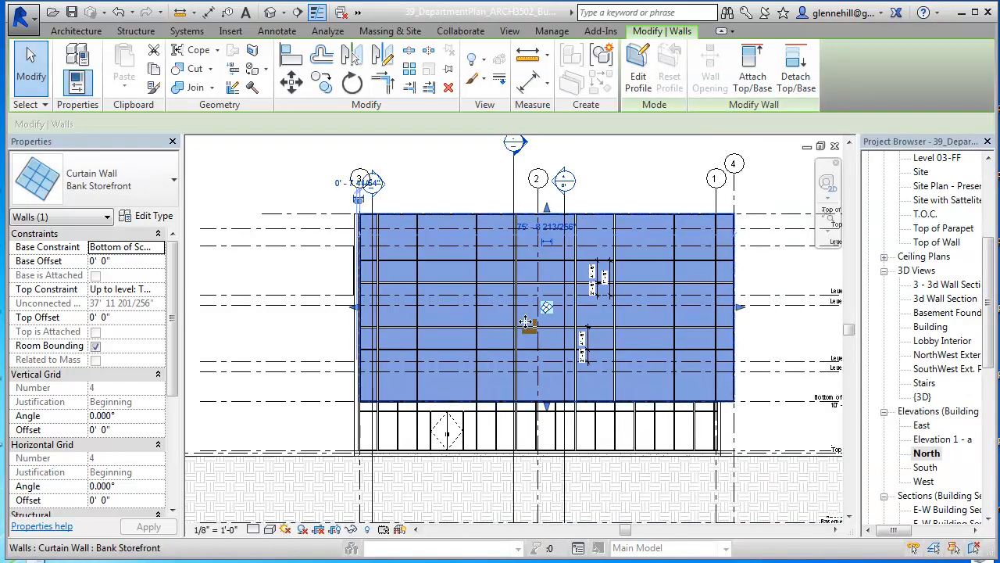
scroll(524, 314, up, 2)
middle_drag(522, 309, 459, 283)
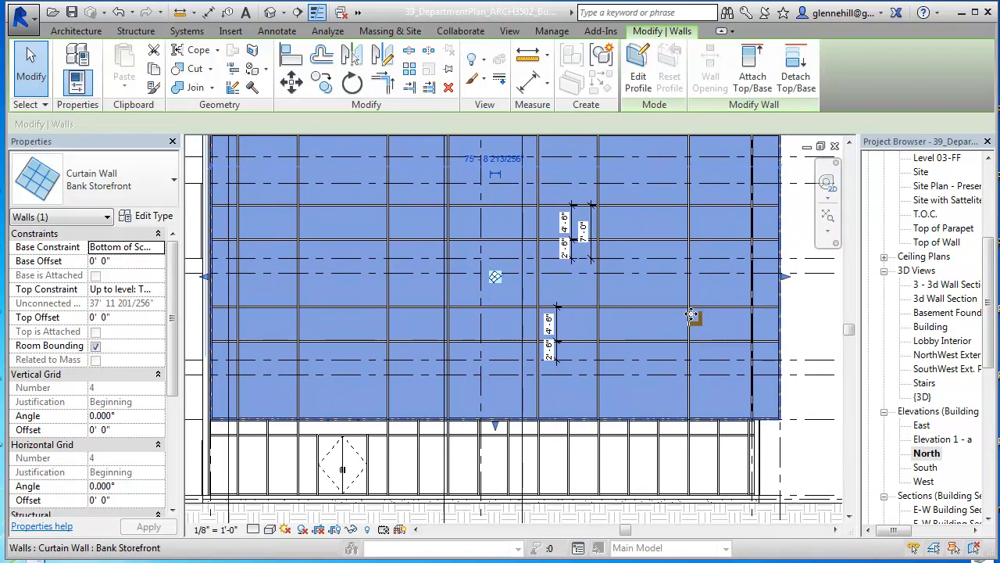
Open the N-S building section that cuts through the screen, framing a mullion joint of the screen curtain wall.
scroll(677, 345, down, 2)
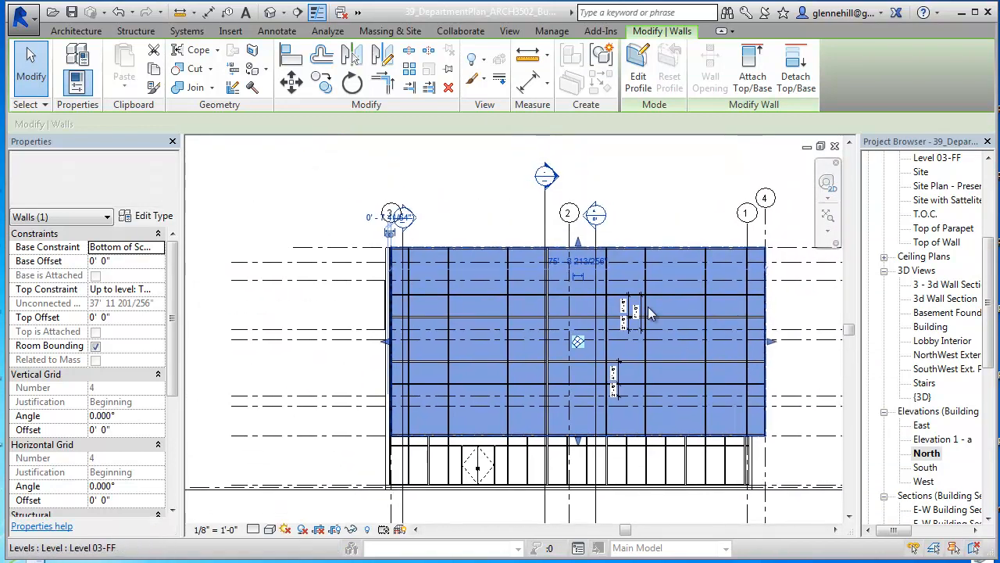
double_click(549, 184)
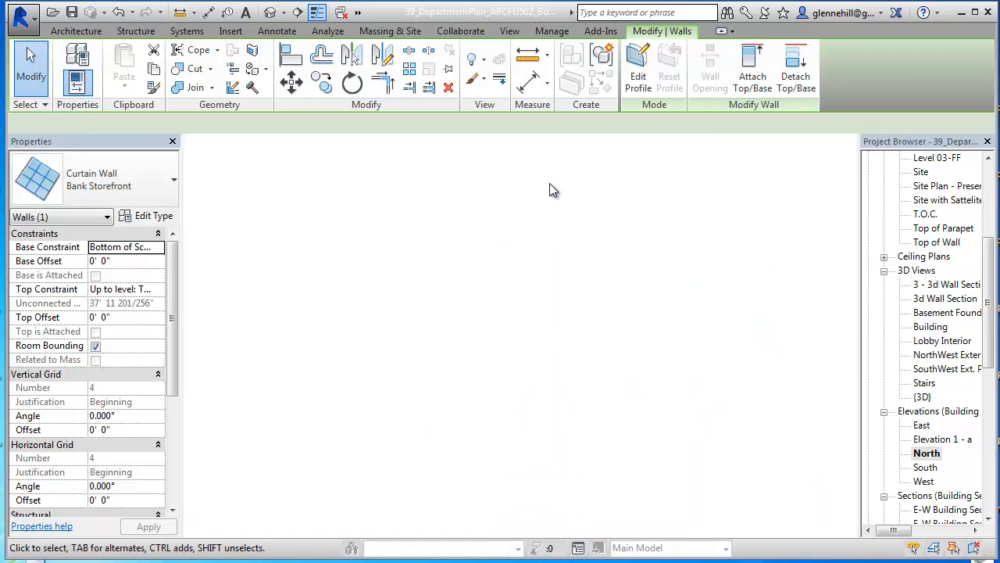
scroll(614, 279, up, 5)
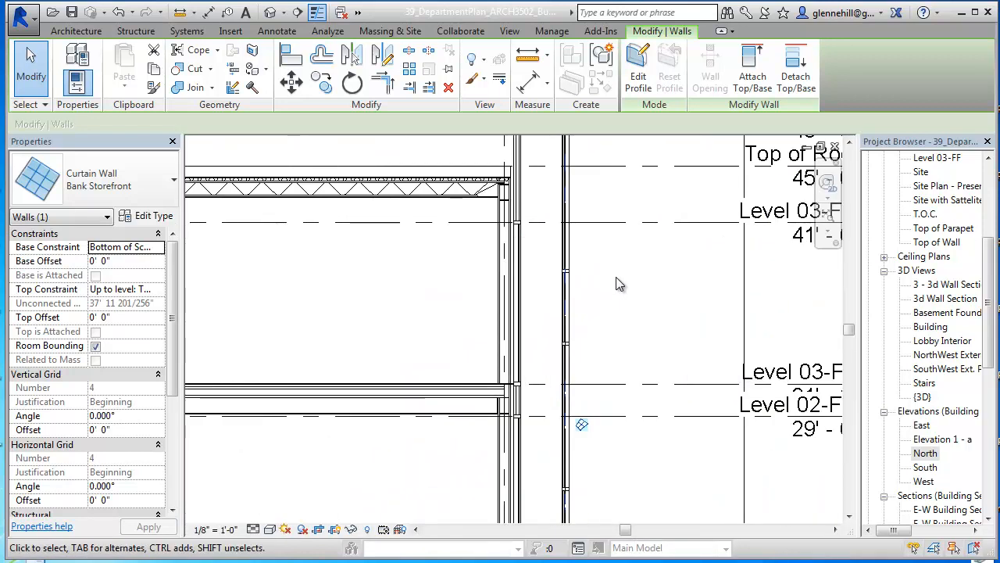
middle_drag(615, 276, 592, 281)
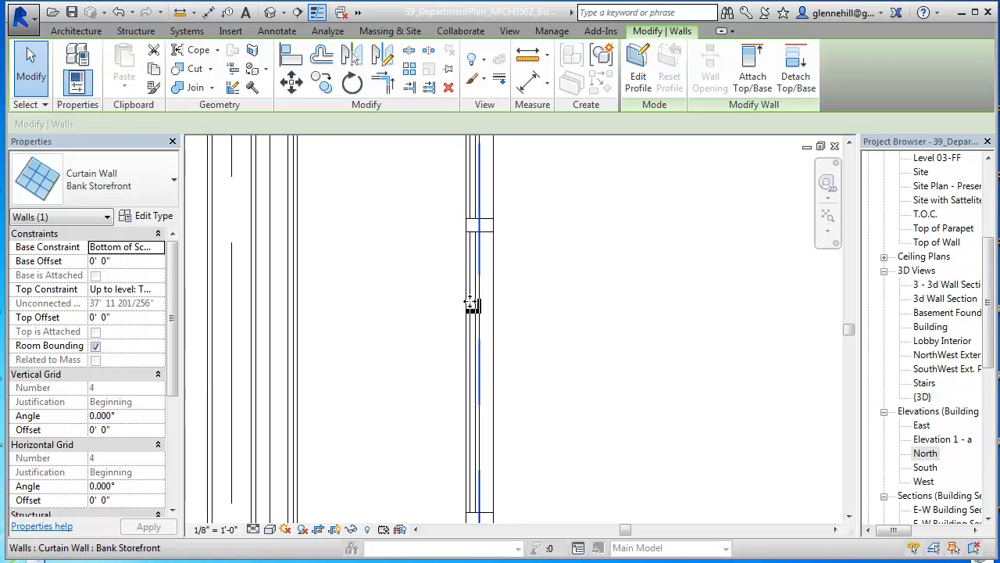
click(578, 315)
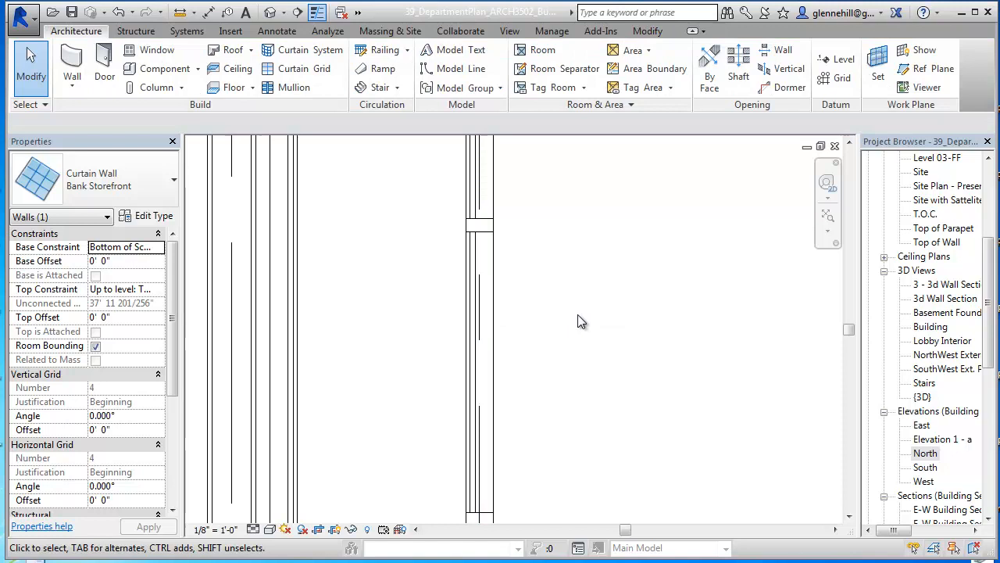
Flip the screen curtain wall's orientation in the section so its glazed panels sit toward the exterior side.
click(495, 314)
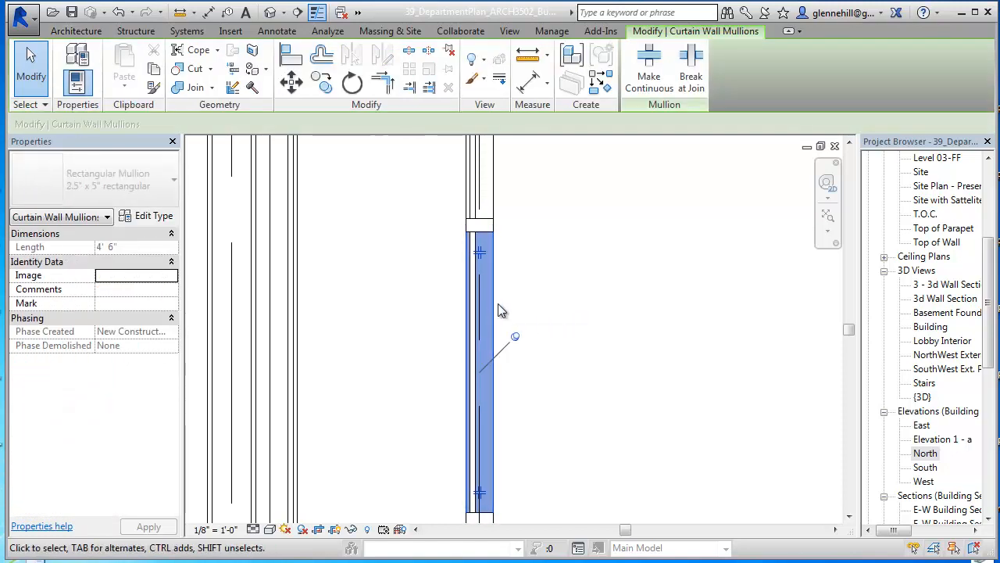
click(512, 236)
click(480, 218)
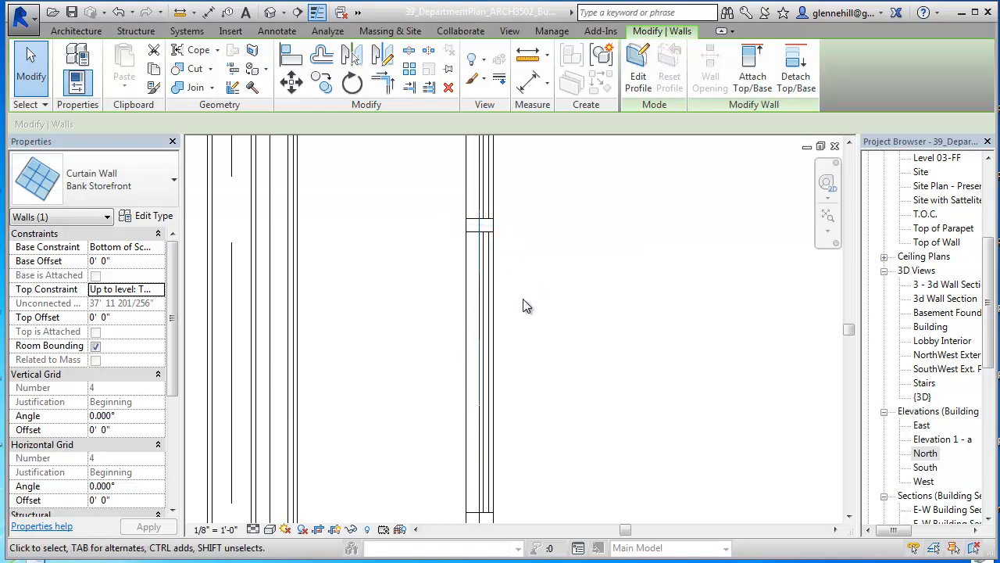
scroll(490, 247, up, 3)
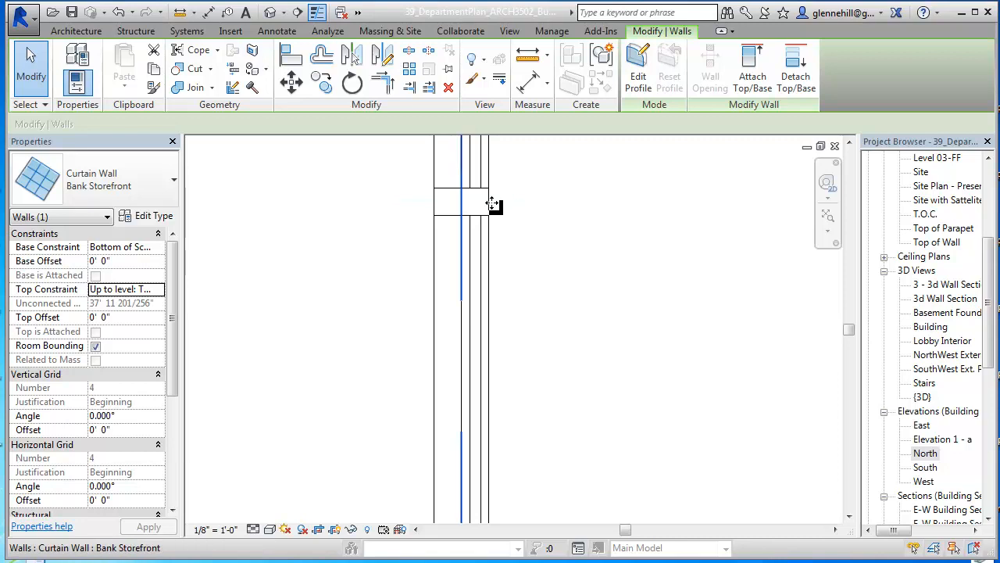
middle_drag(518, 234, 550, 336)
scroll(482, 330, up, 2)
click(551, 283)
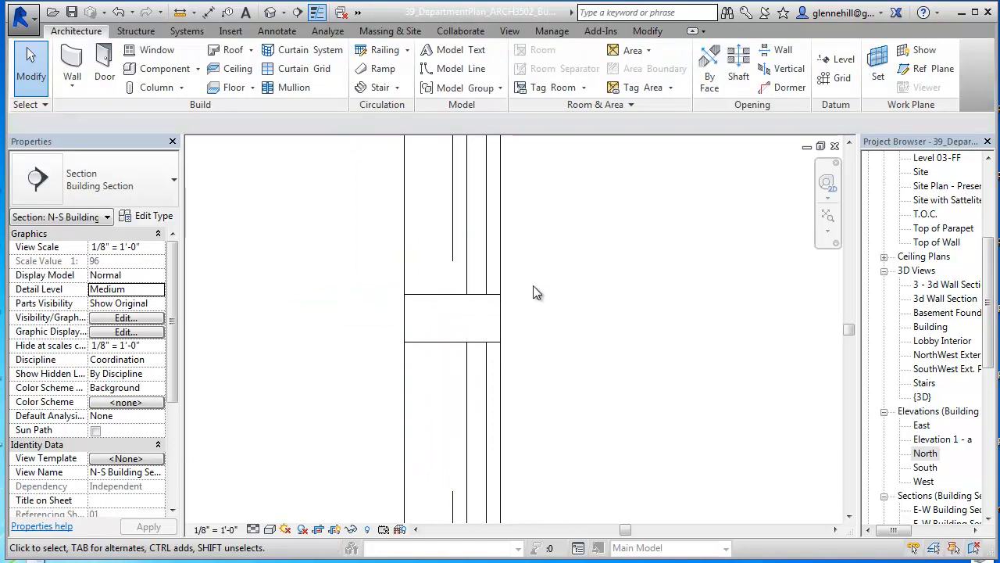
Select the glazed panel above the horizontal mullion and unpin it so its type can be edited.
click(484, 281)
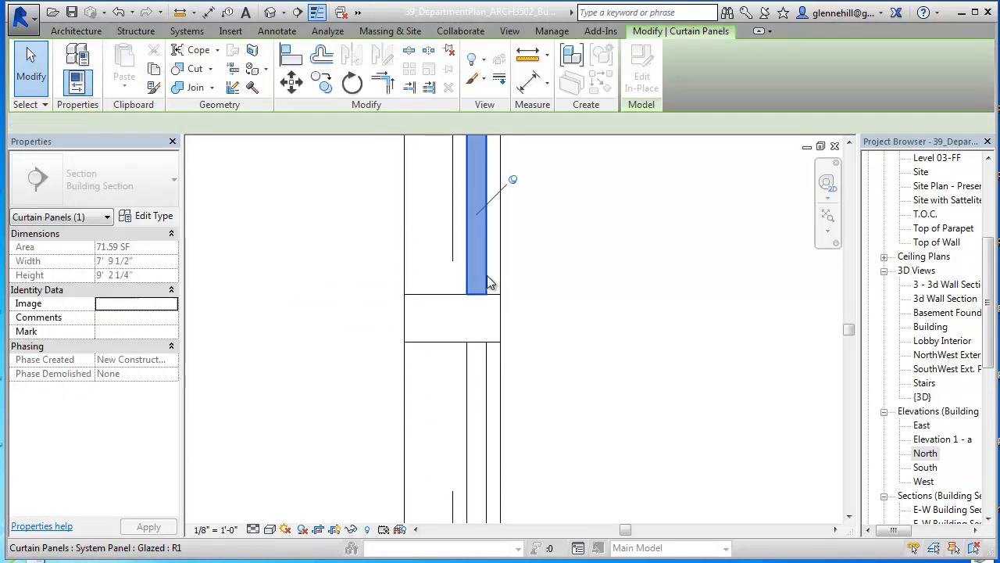
scroll(578, 319, down, 2)
middle_drag(577, 319, 531, 406)
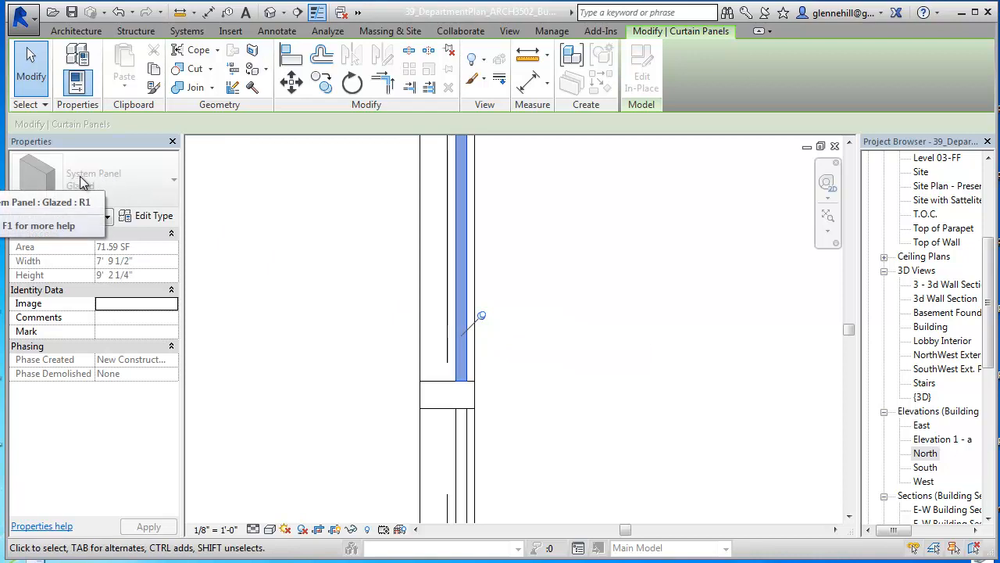
click(153, 216)
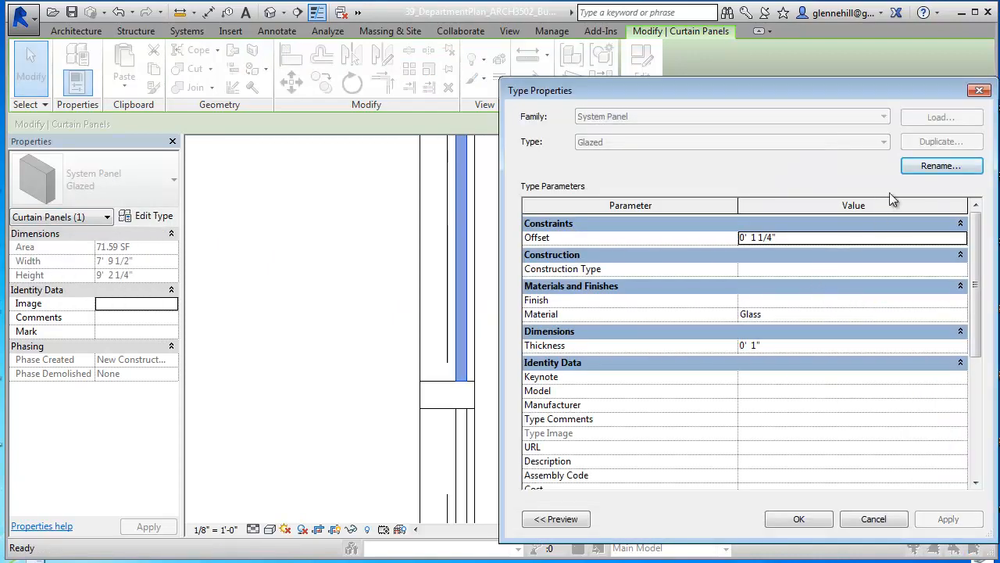
click(874, 519)
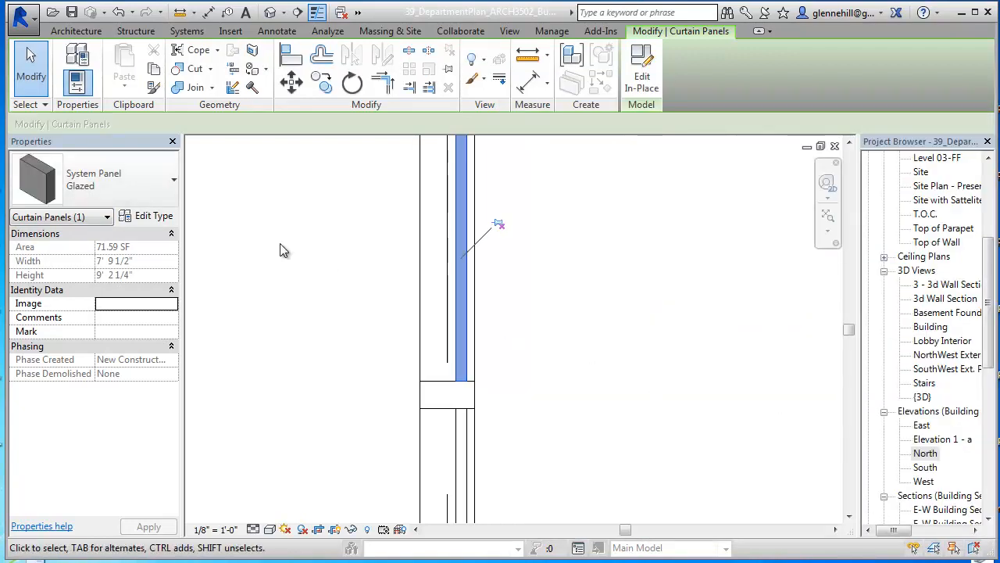
Duplicate the Glazed system panel type under the name Mesh Screen.
click(154, 218)
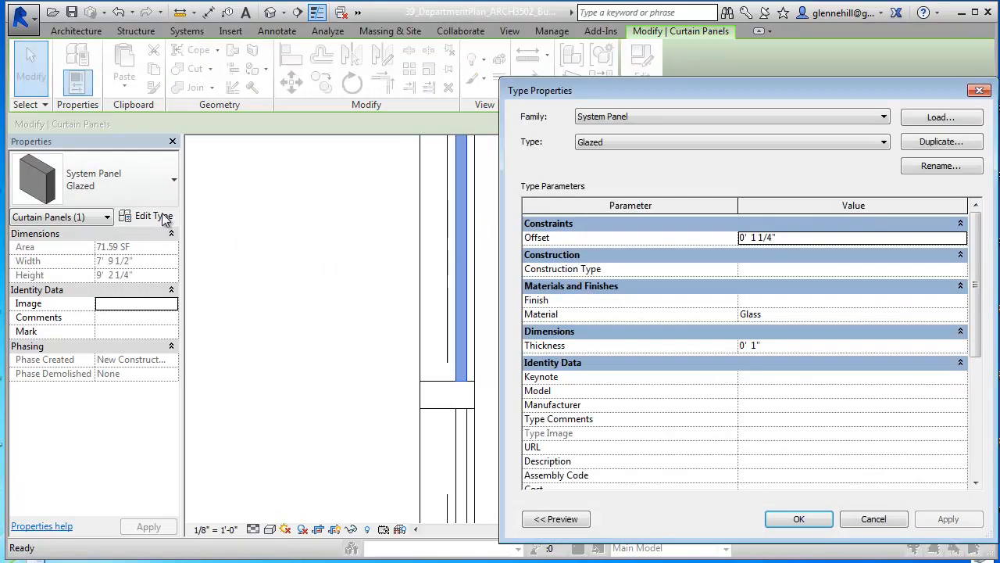
click(923, 148)
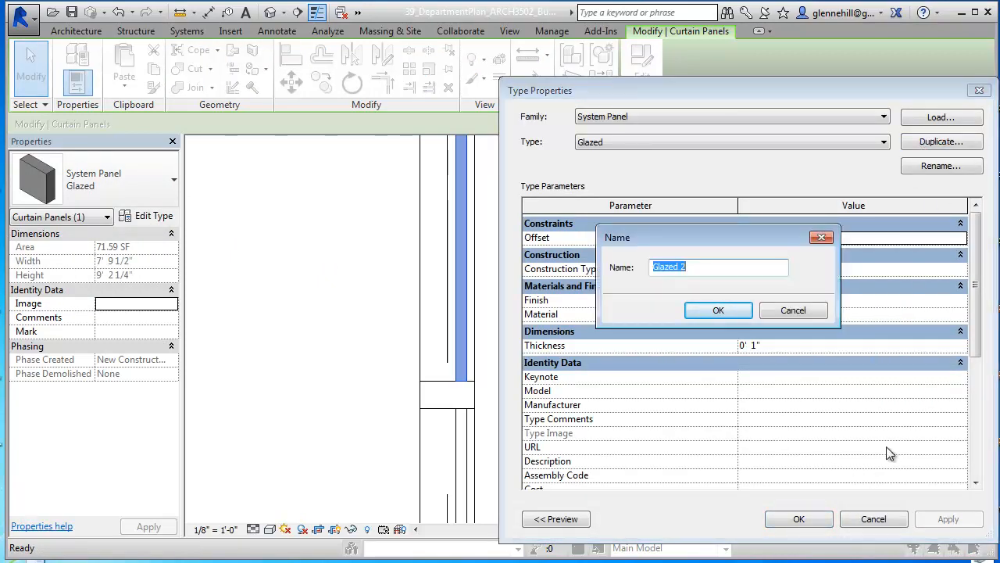
text(Mesh)
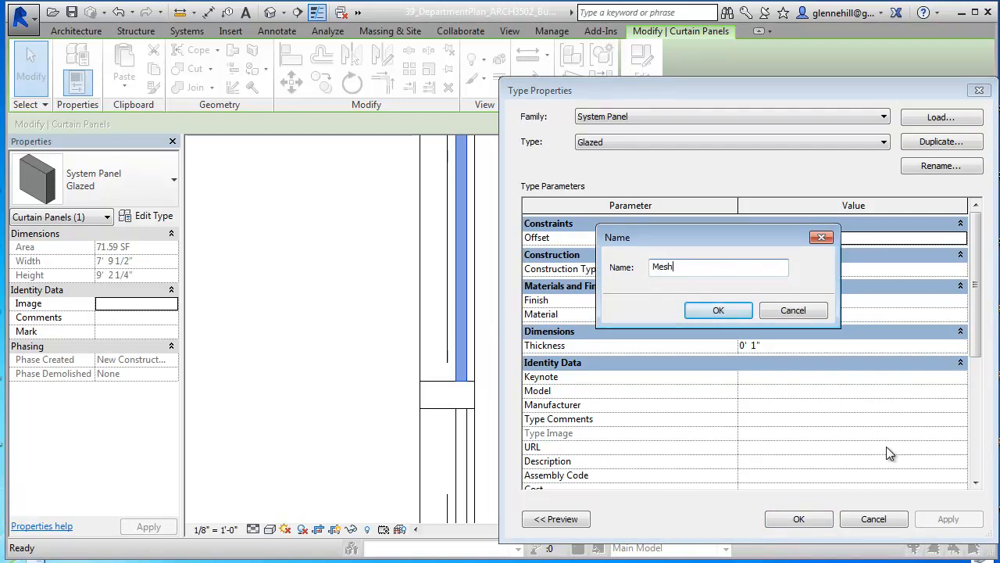
text( Screen)
key(Return)
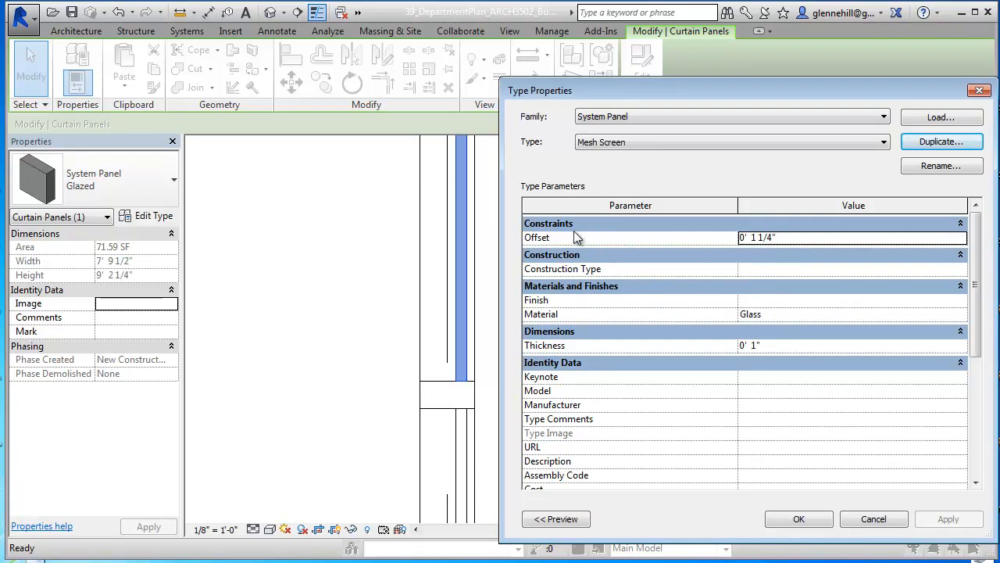
Set the Mesh Screen panel thickness to 1/4" and accept the type properties.
drag(725, 91, 741, 86)
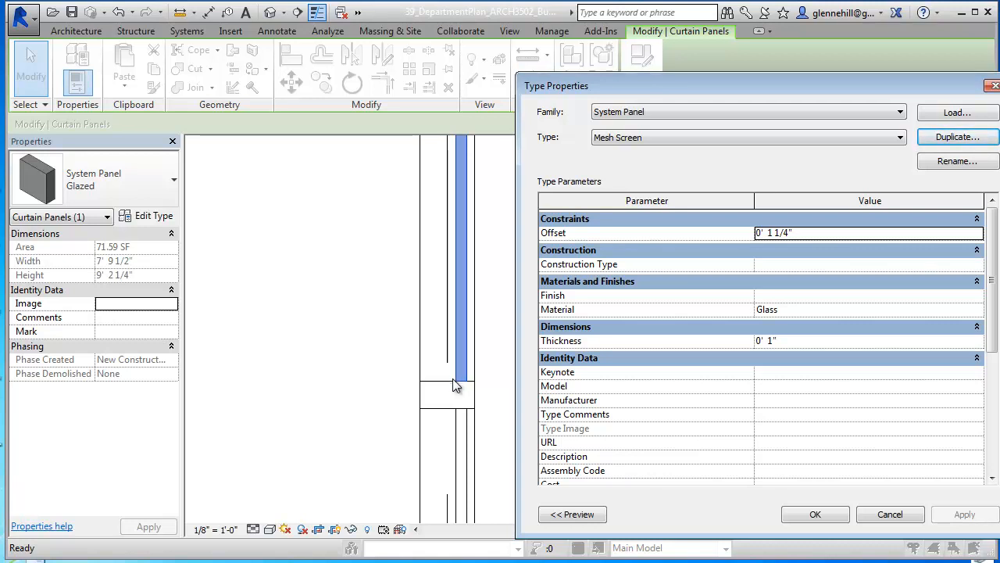
double_click(804, 235)
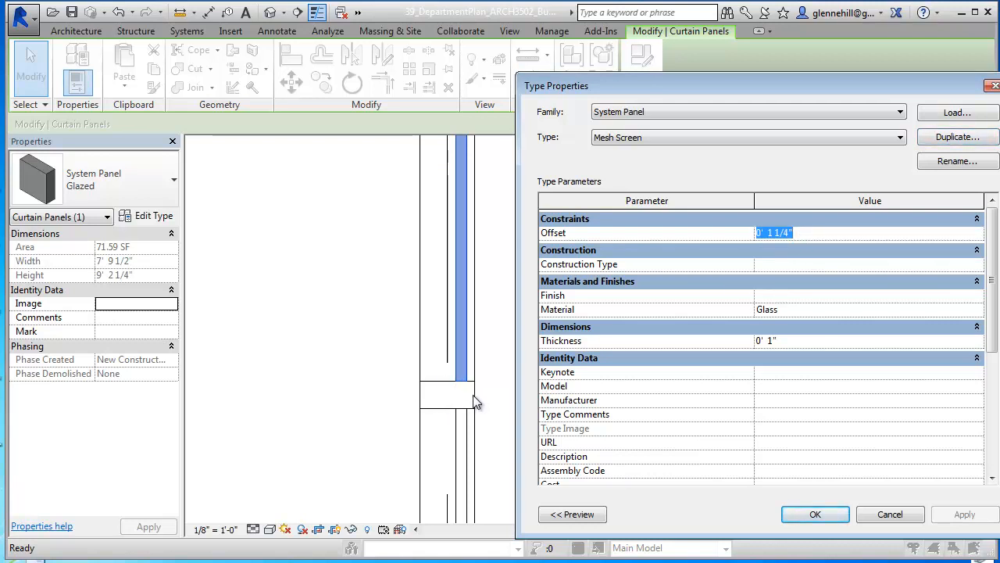
click(801, 233)
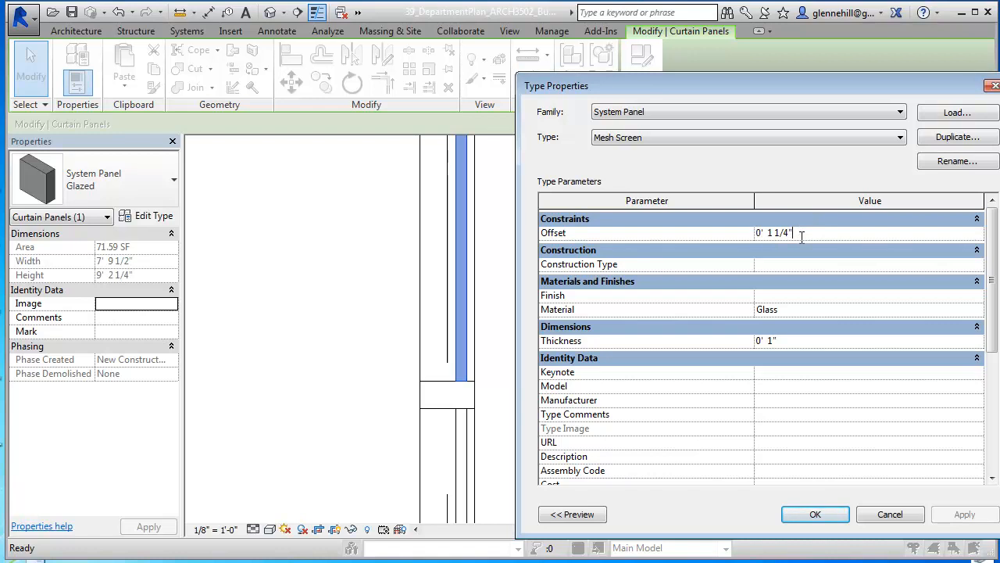
drag(802, 233, 747, 232)
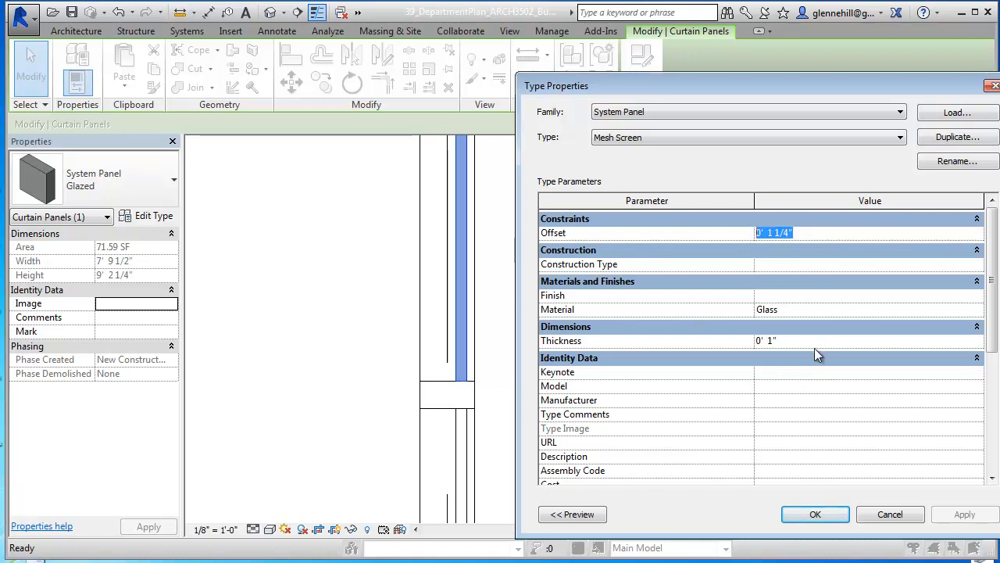
click(797, 343)
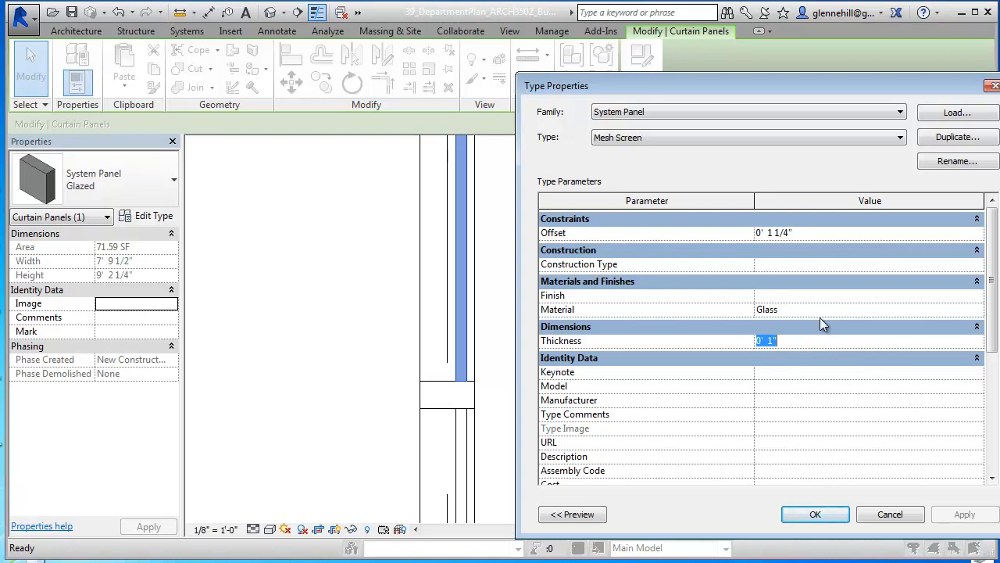
text(1/4")
key(Return)
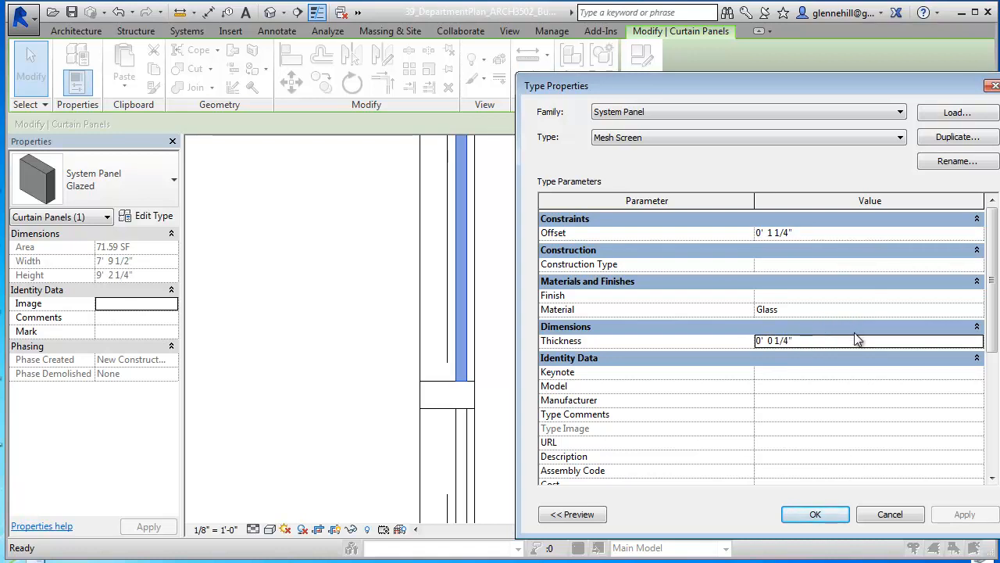
click(819, 517)
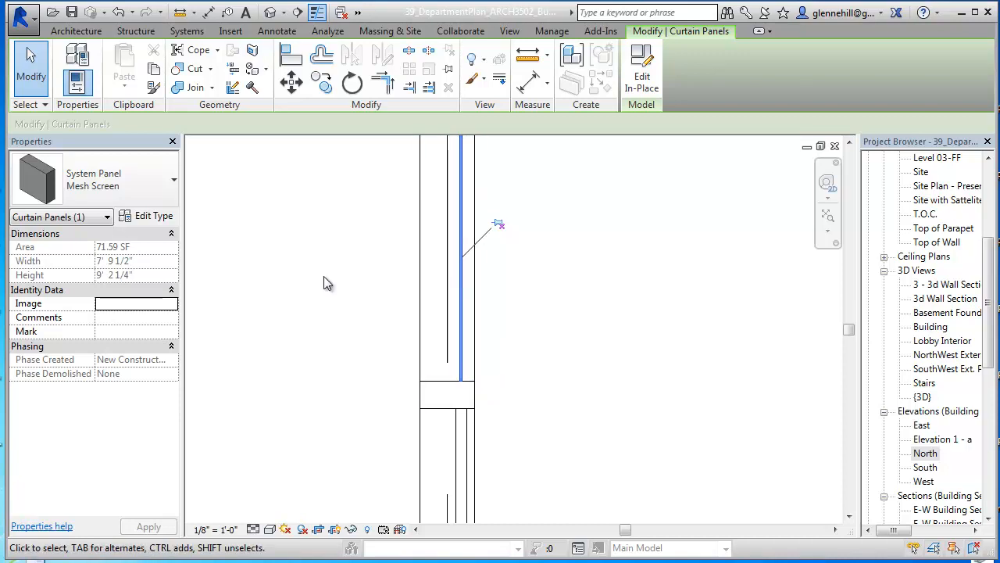
Set the Mesh Screen panel offset to 2 5/8", apply it, close the type properties and deselect the panel.
click(167, 217)
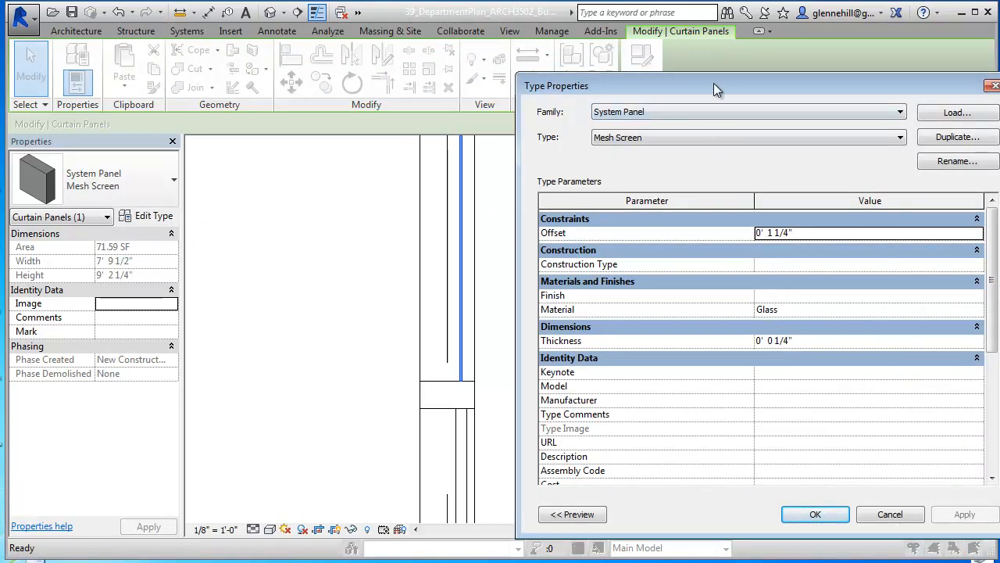
drag(714, 84, 737, 61)
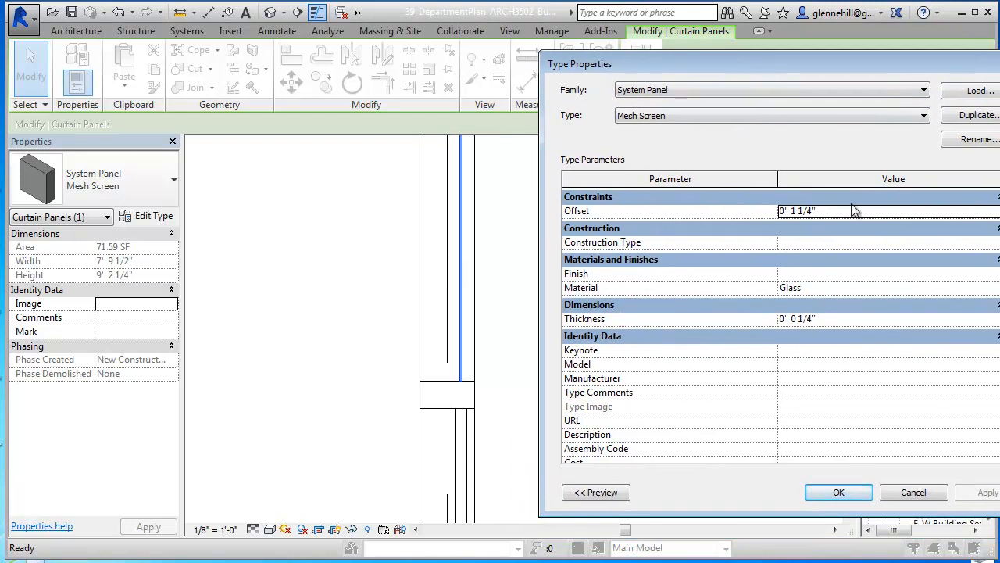
click(815, 210)
drag(822, 211, 753, 215)
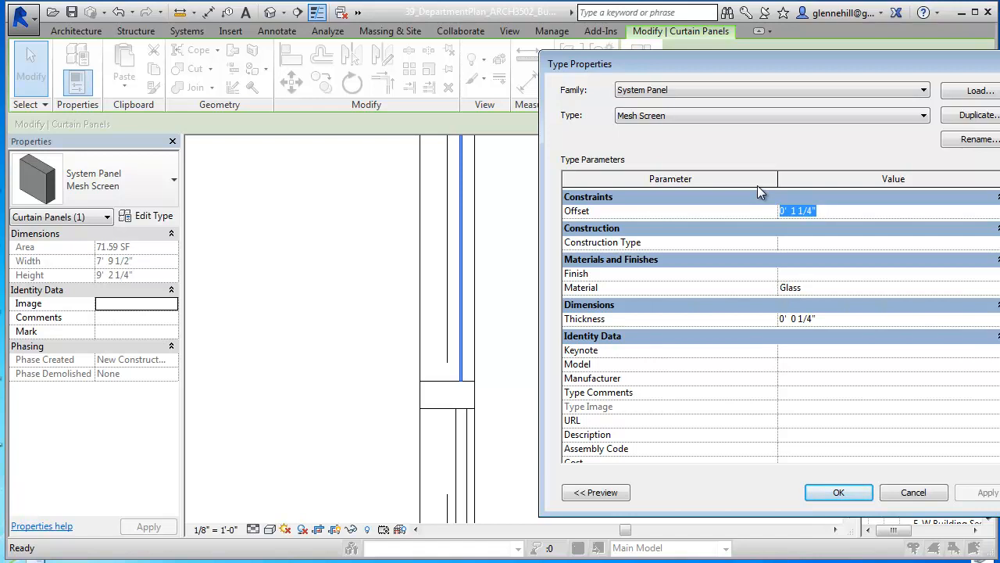
text(2)
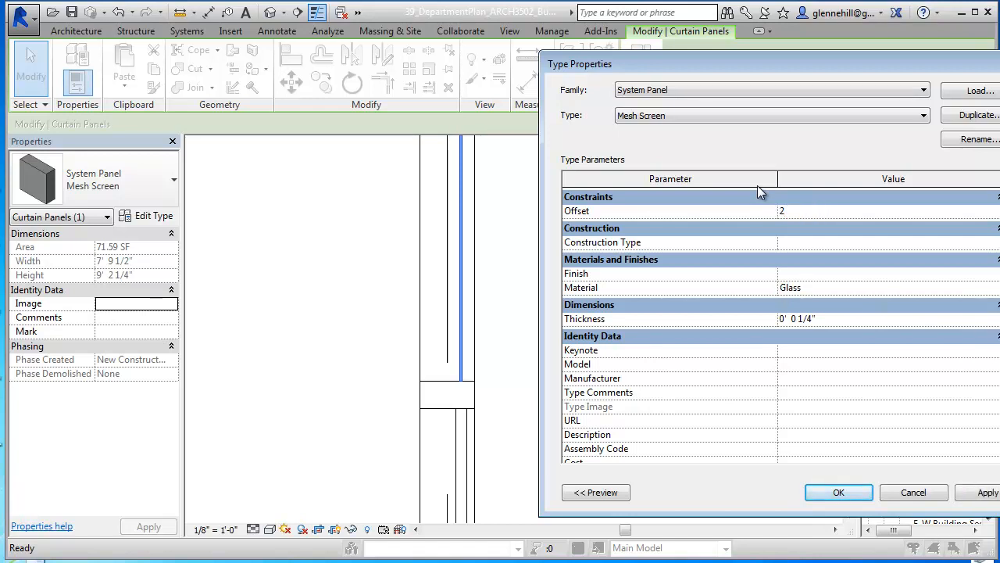
text( 5/8")
key(Return)
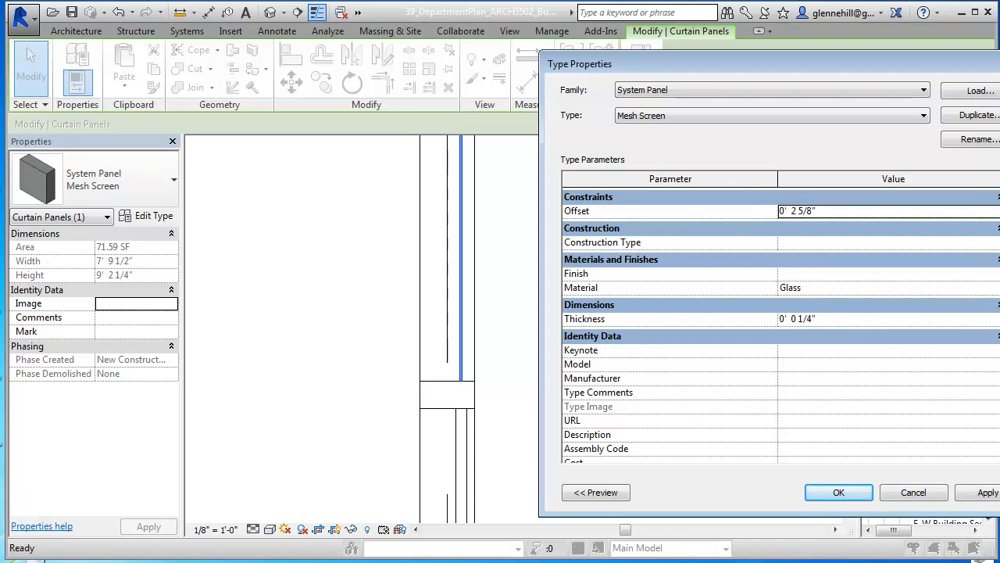
click(986, 494)
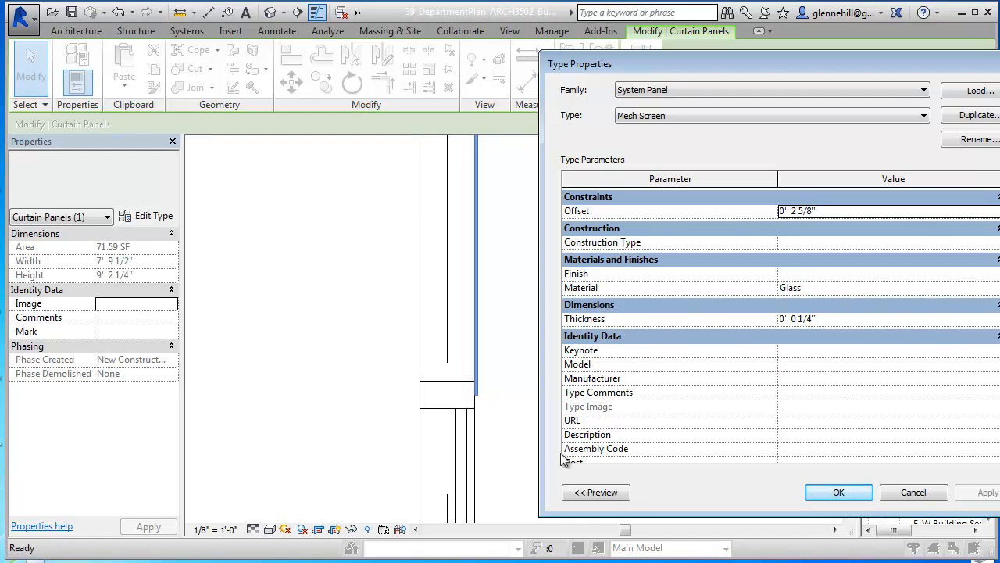
click(836, 494)
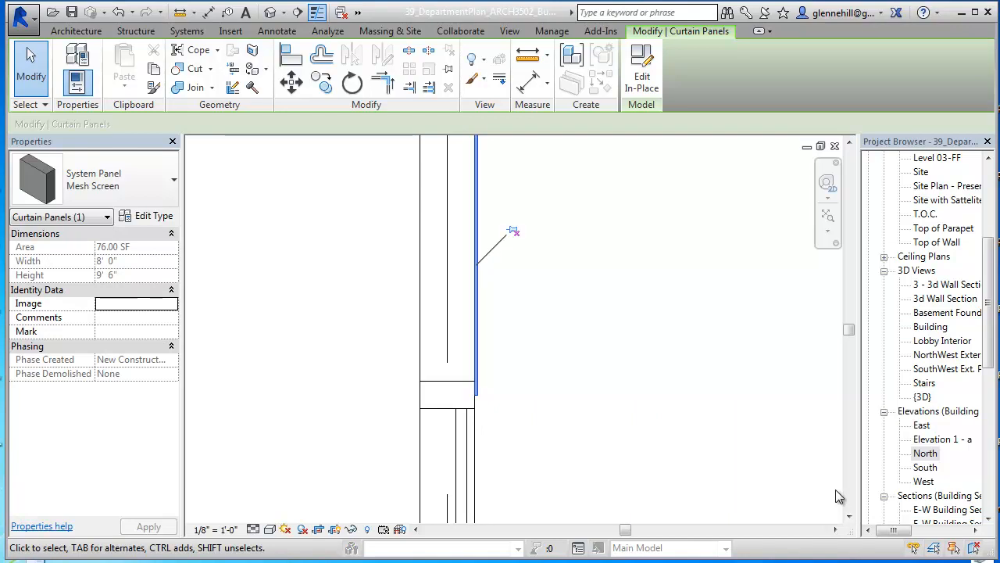
click(552, 329)
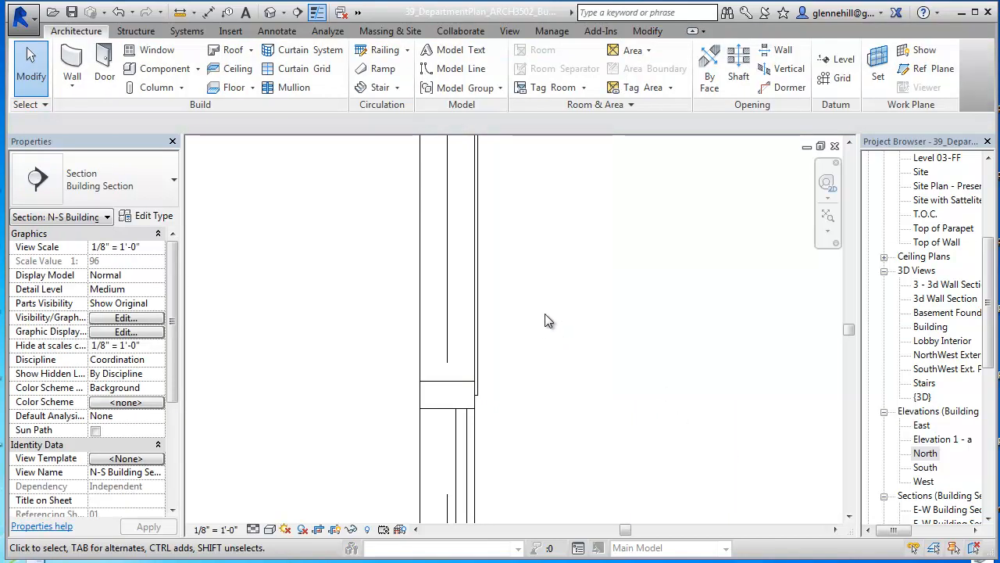
Open the Mesh Screen panel's type properties and search the material library for "stainles" to replace its material.
click(477, 357)
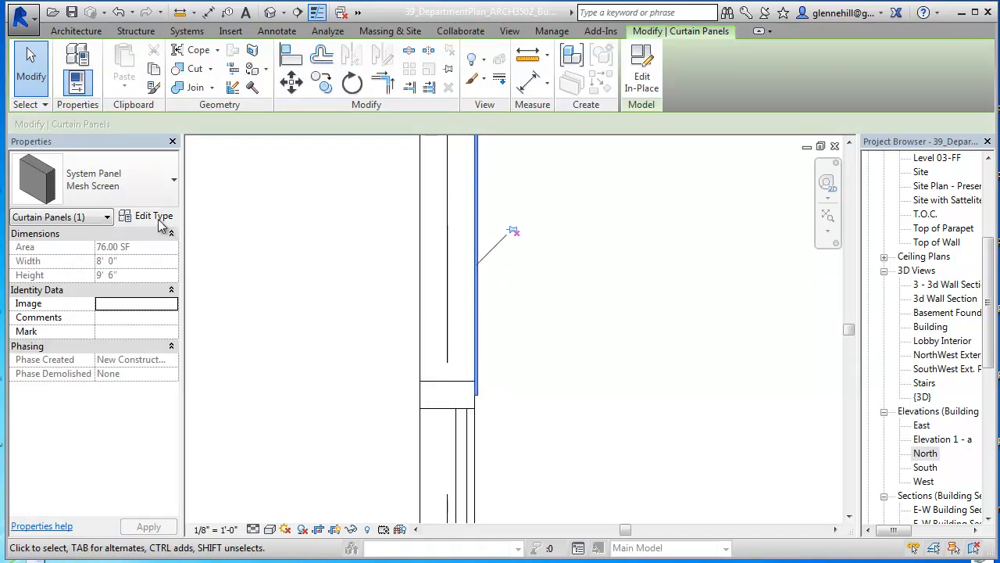
click(148, 216)
drag(818, 67, 640, 79)
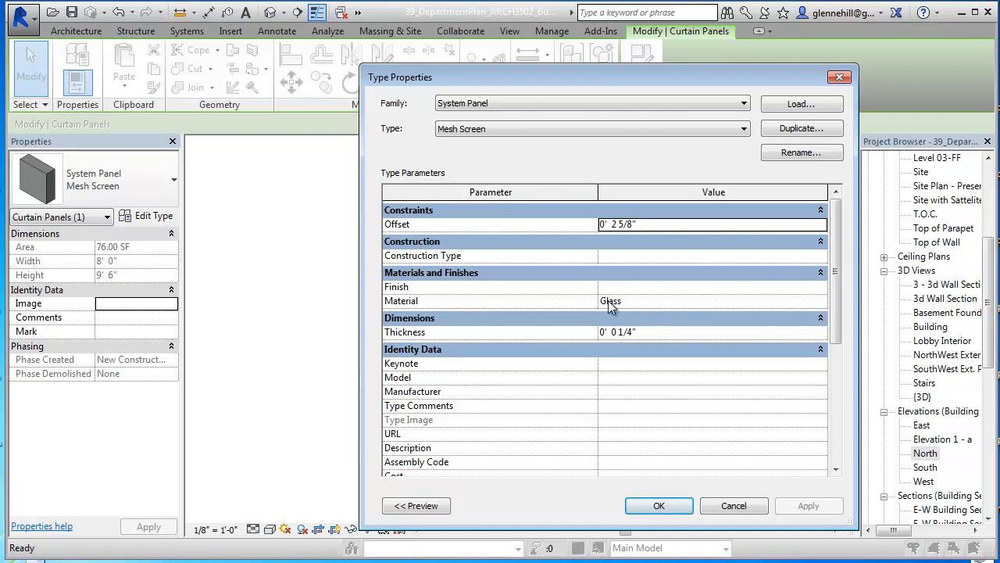
click(635, 303)
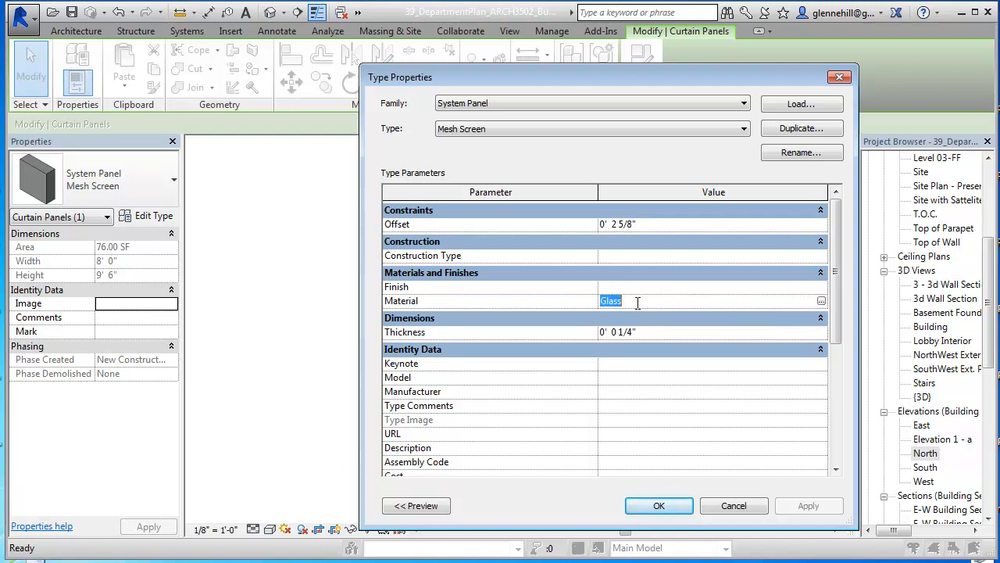
click(821, 301)
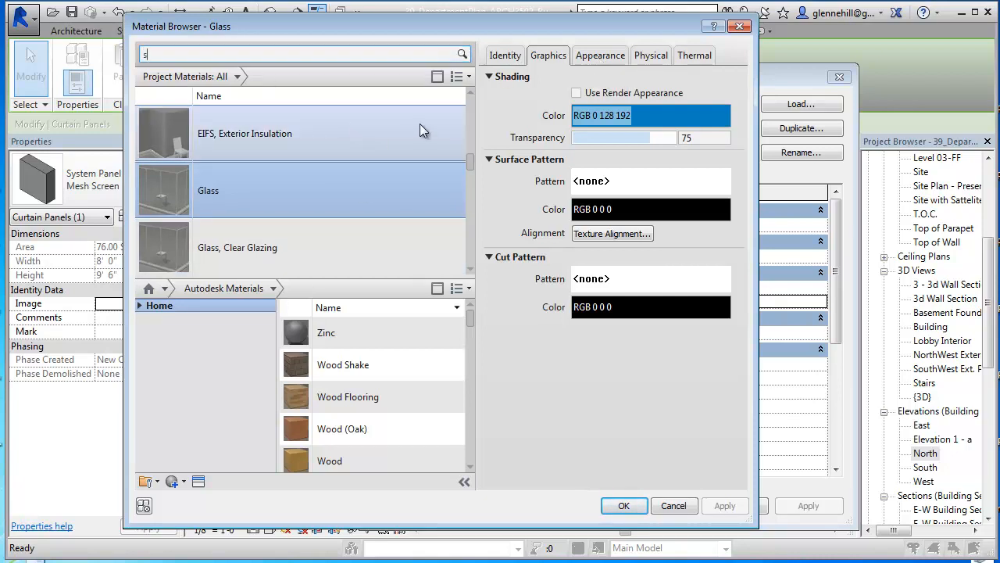
text(nles)
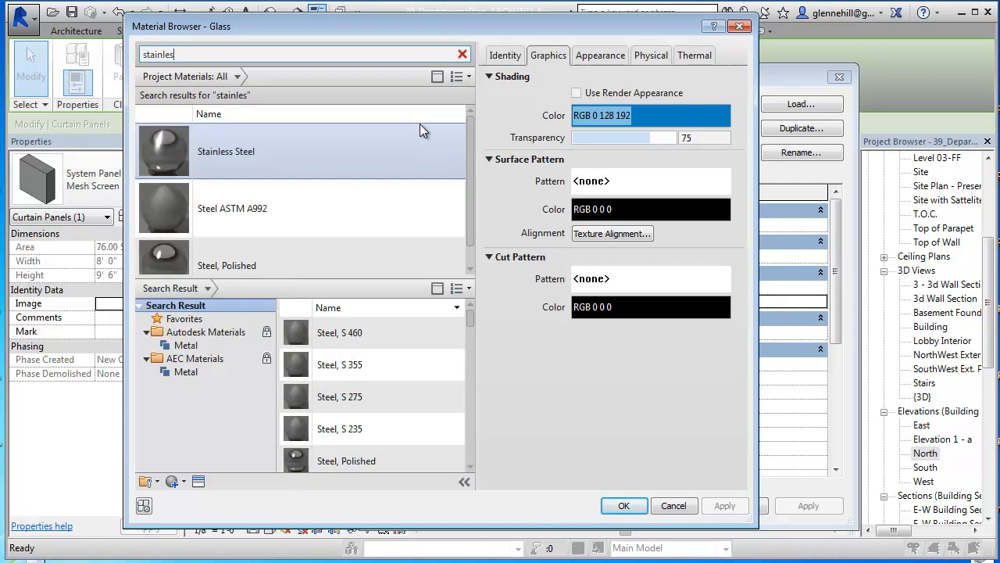
Add Stainless Steel, Polished, Mesh from the material library to the project materials and select it.
click(372, 225)
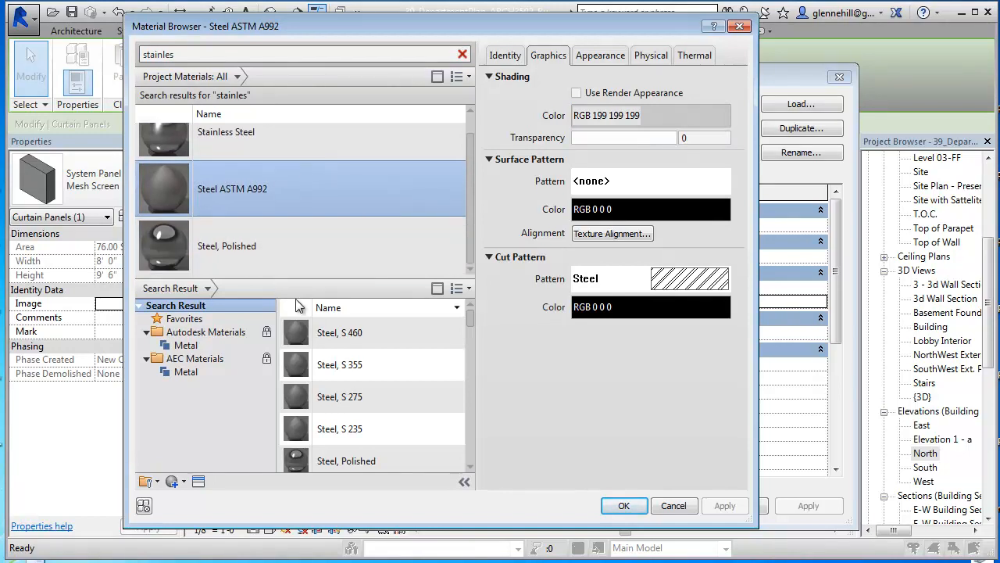
drag(471, 316, 467, 380)
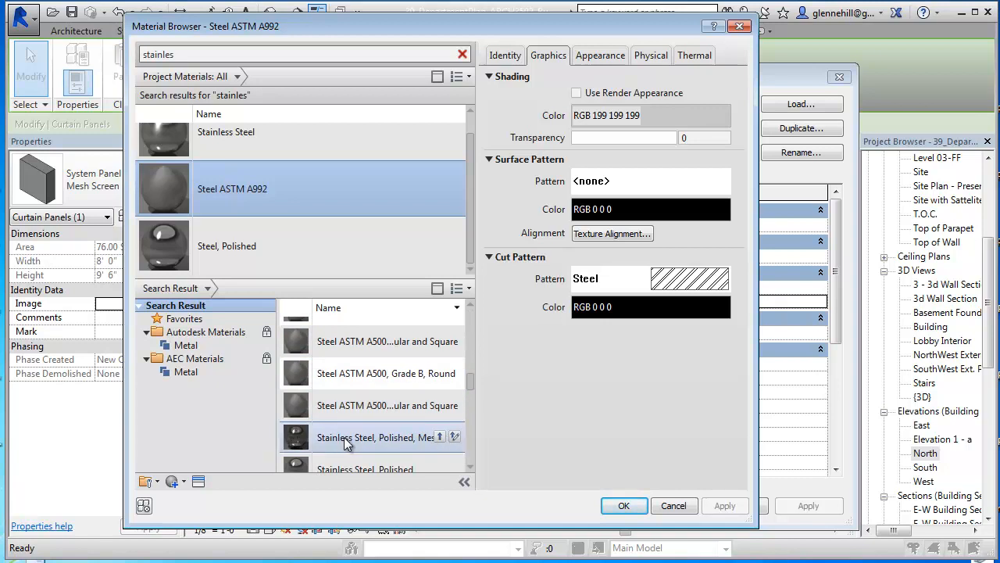
scroll(346, 443, down, 1)
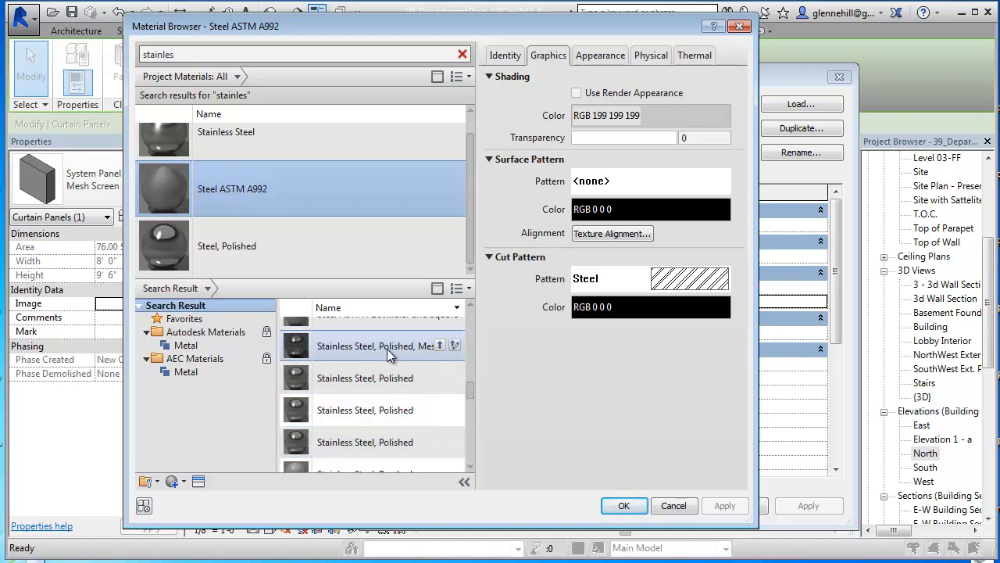
scroll(387, 349, down, 1)
scroll(389, 355, up, 1)
click(391, 355)
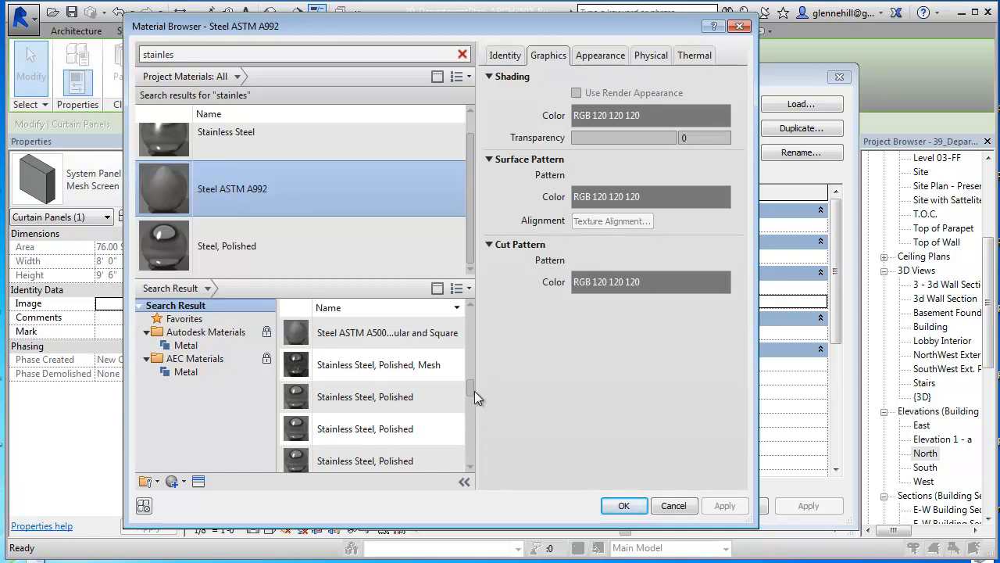
click(439, 364)
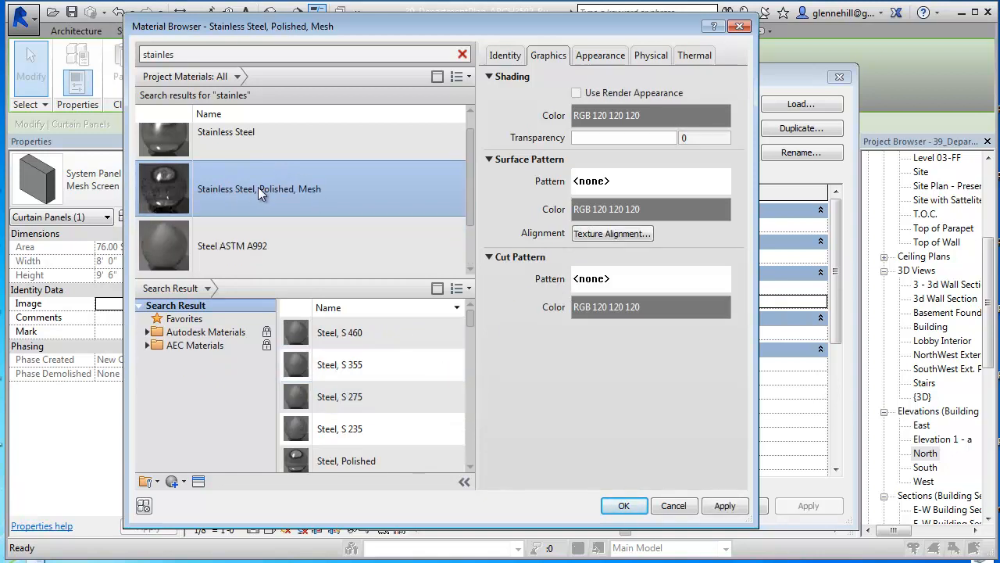
scroll(252, 230, up, 1)
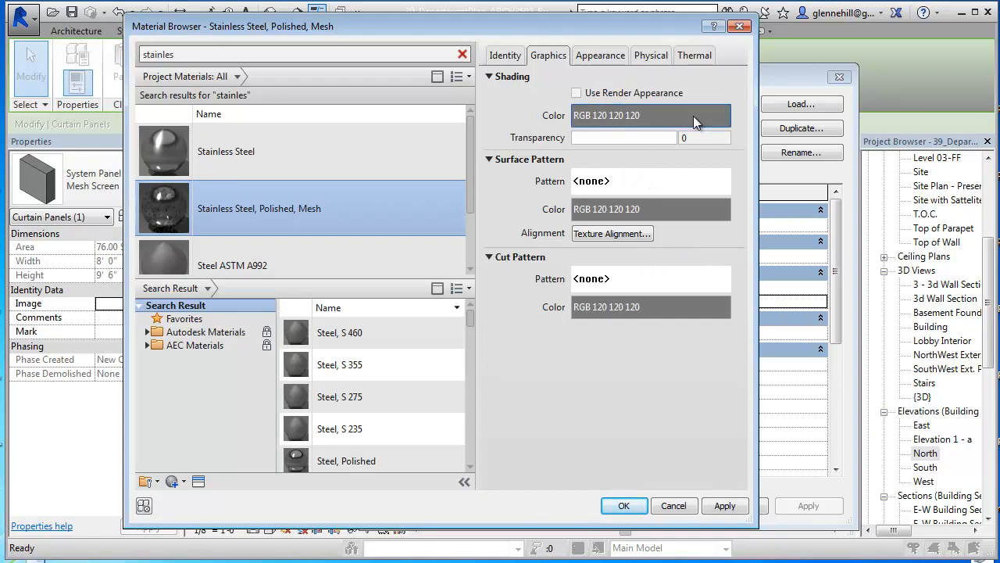
Set the mesh material's shading transparency to 50 and its cut pattern to Solid fill.
drag(586, 137, 625, 135)
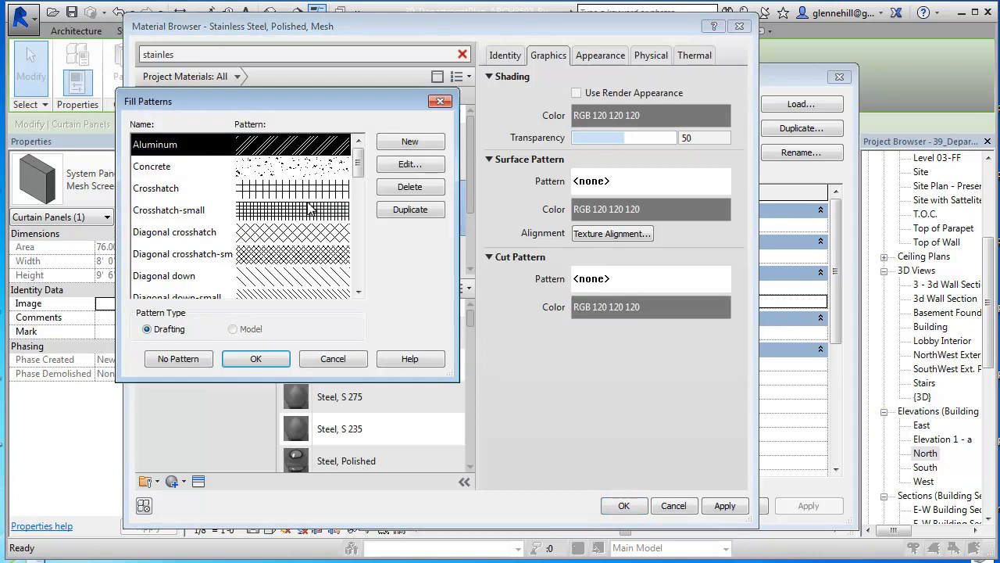
drag(359, 172, 358, 245)
click(314, 233)
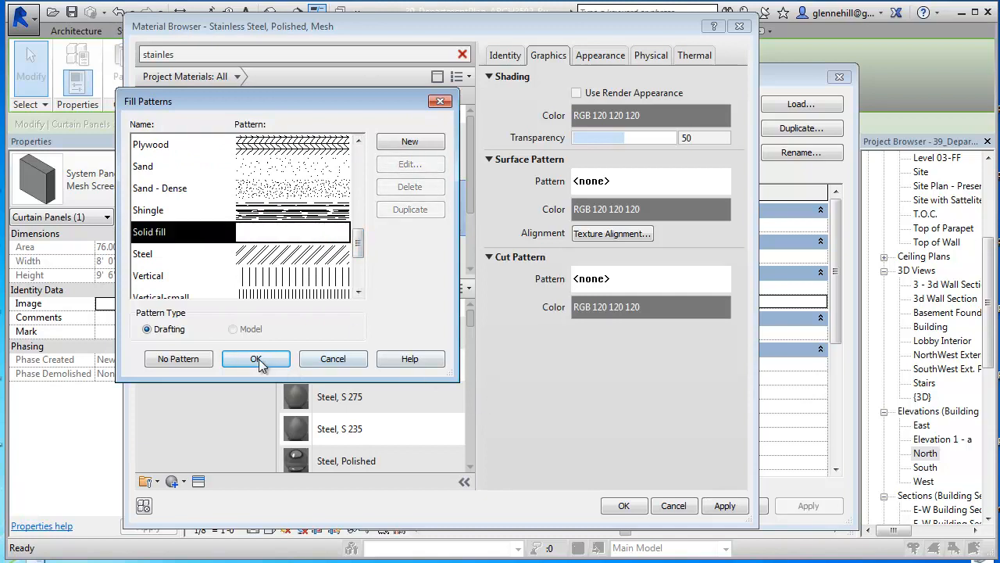
click(257, 358)
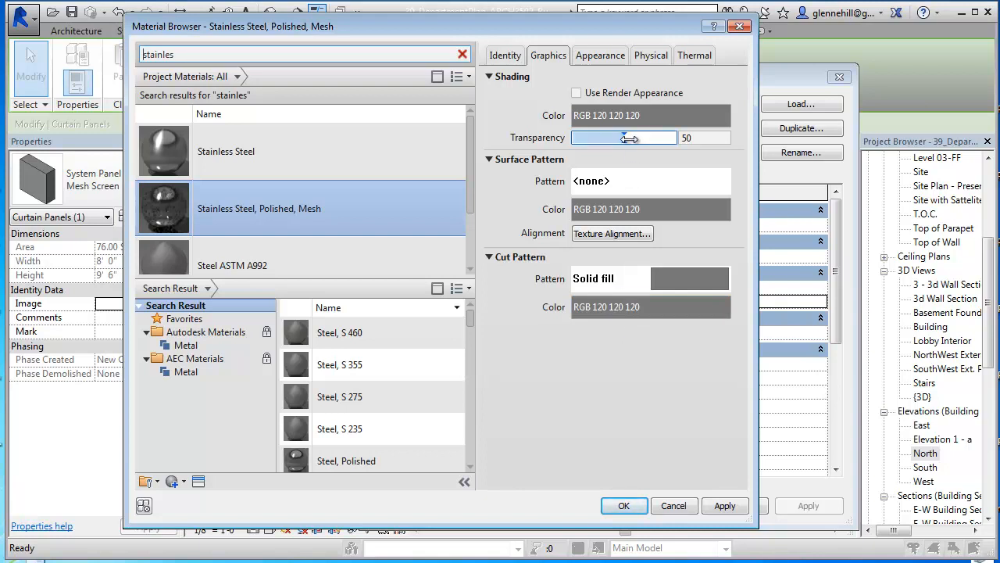
Preview the mesh material's appearance on a cube and choose Staggered Circles as its cutout type.
click(601, 56)
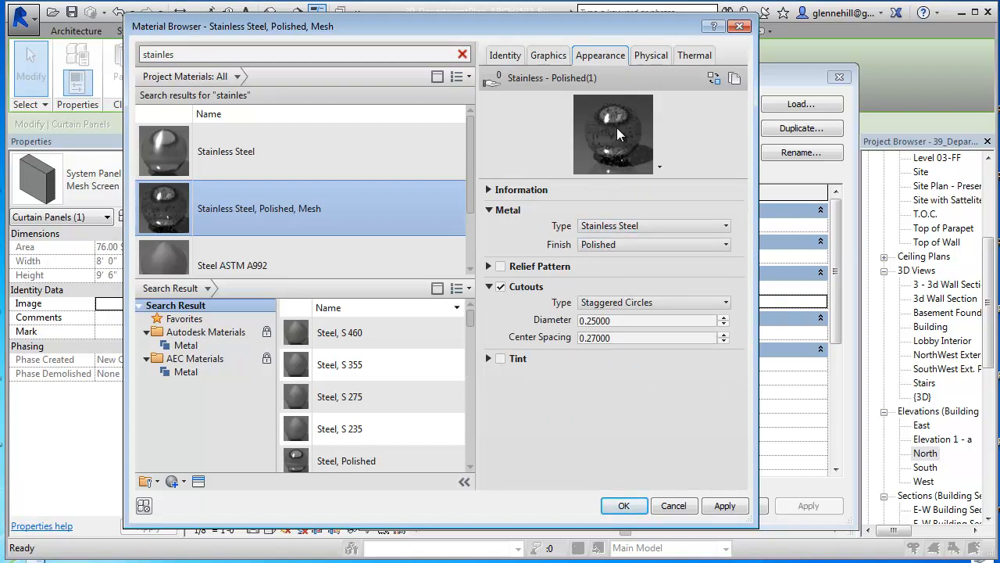
click(660, 168)
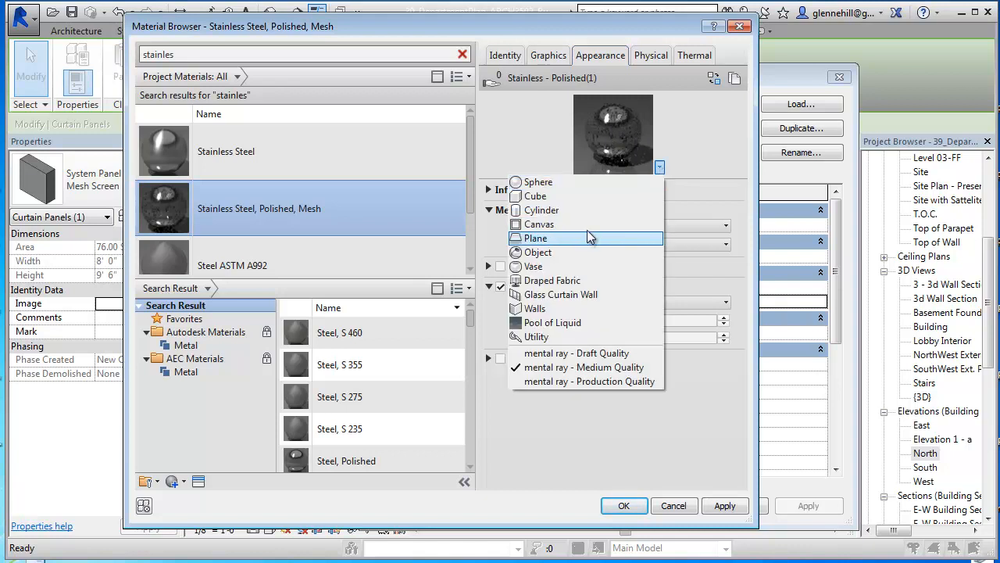
click(585, 197)
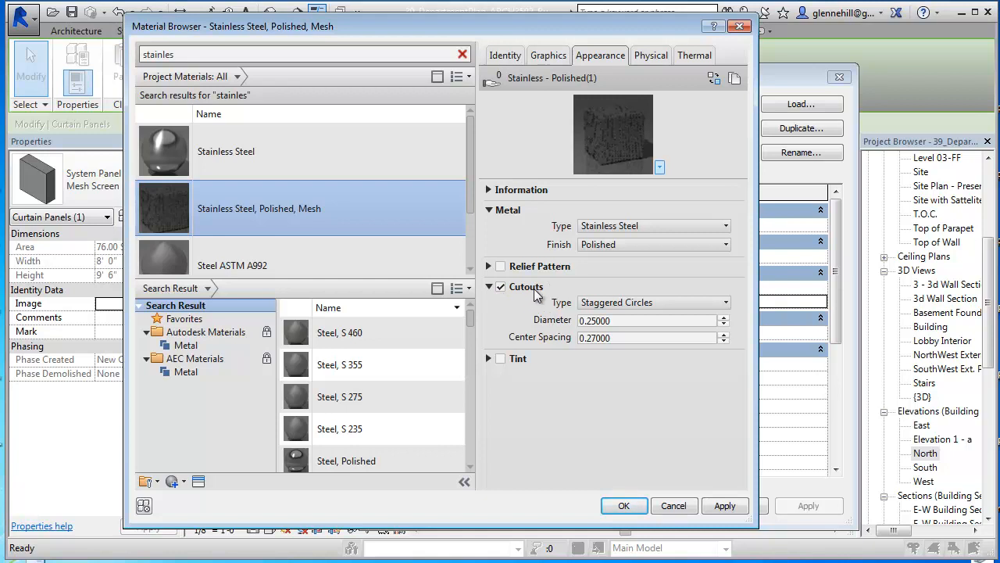
click(625, 305)
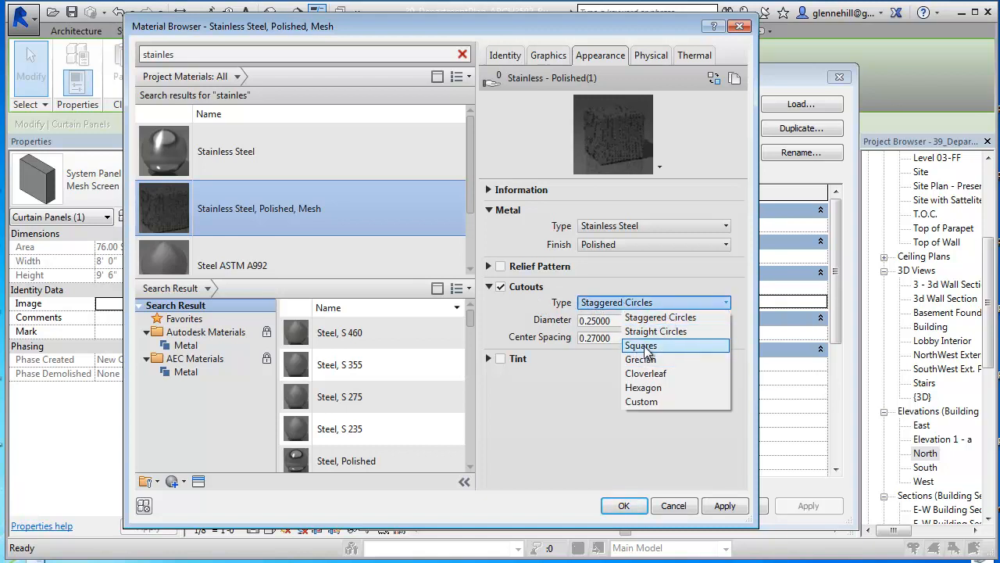
click(660, 319)
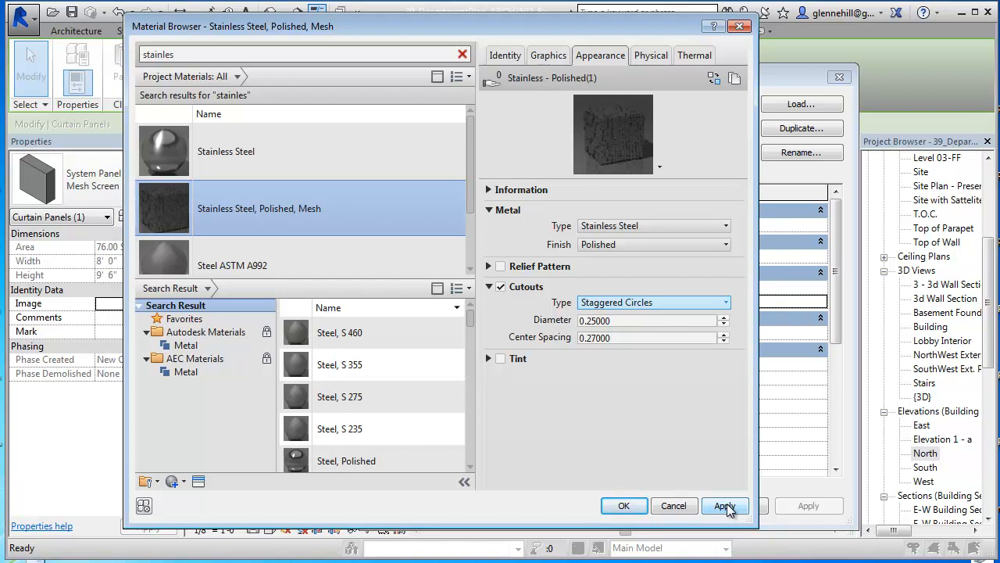
Apply the Stainless Steel, Polished, Mesh material to the Mesh Screen panel type, accept the type properties and deselect the panel.
click(724, 506)
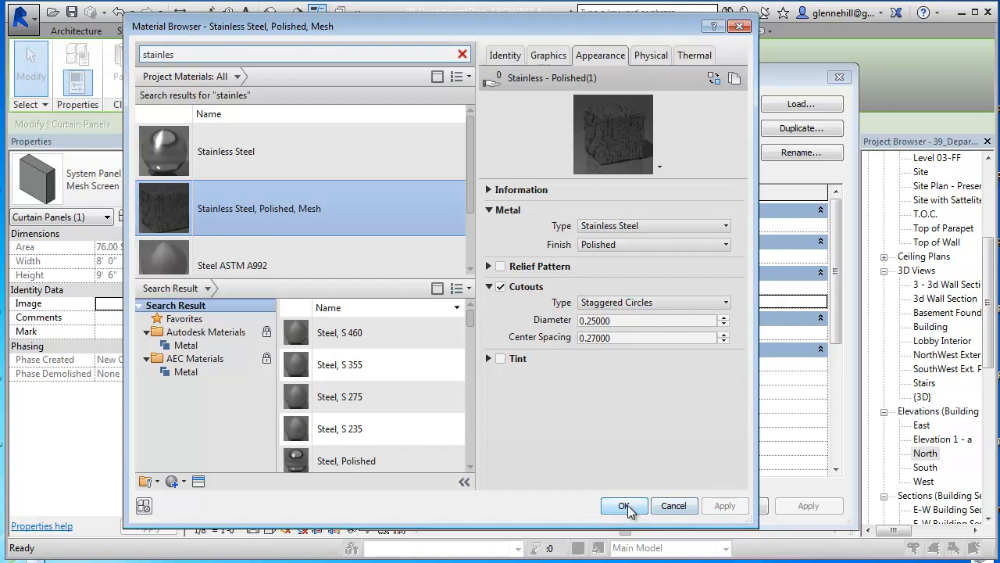
click(625, 506)
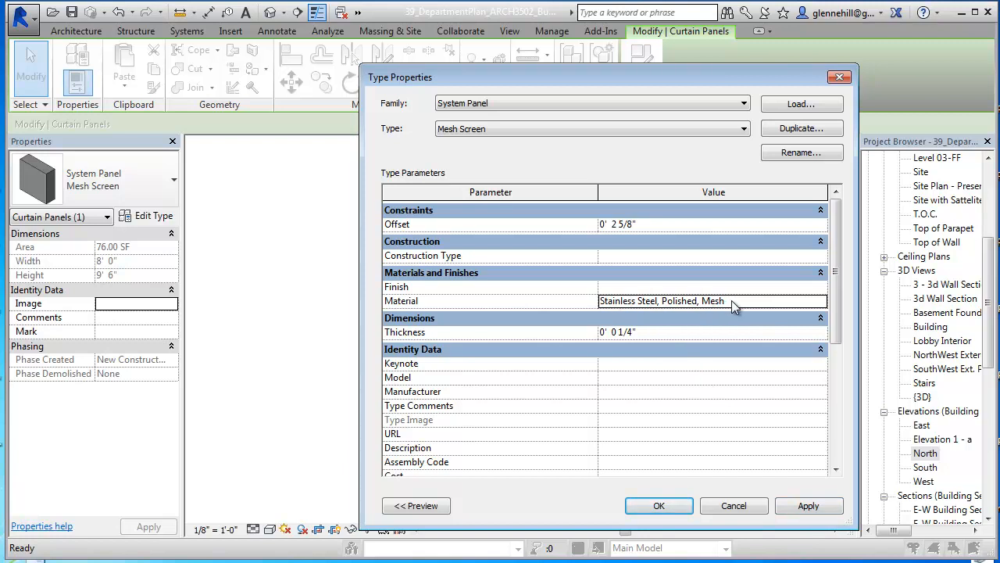
click(805, 505)
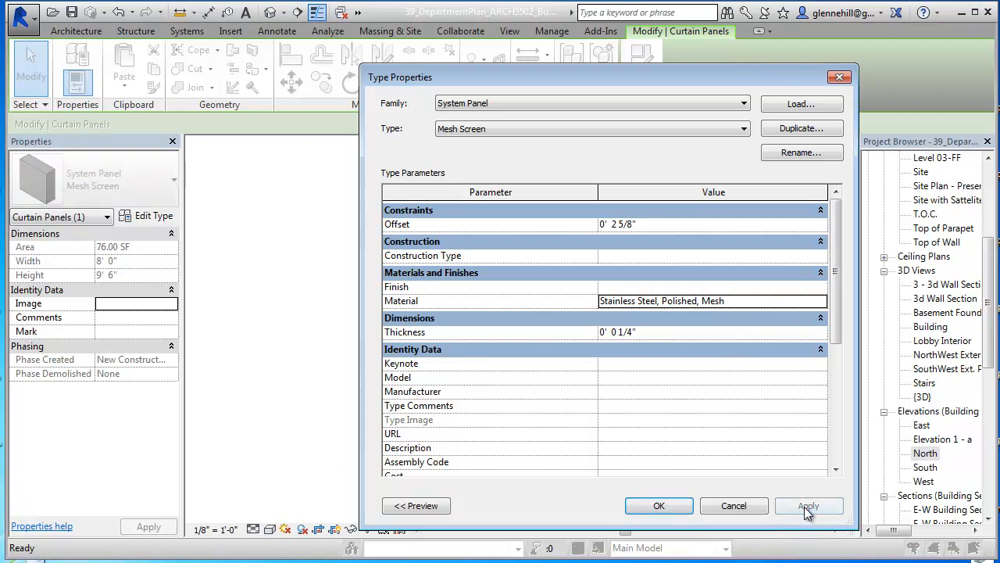
click(660, 506)
click(687, 332)
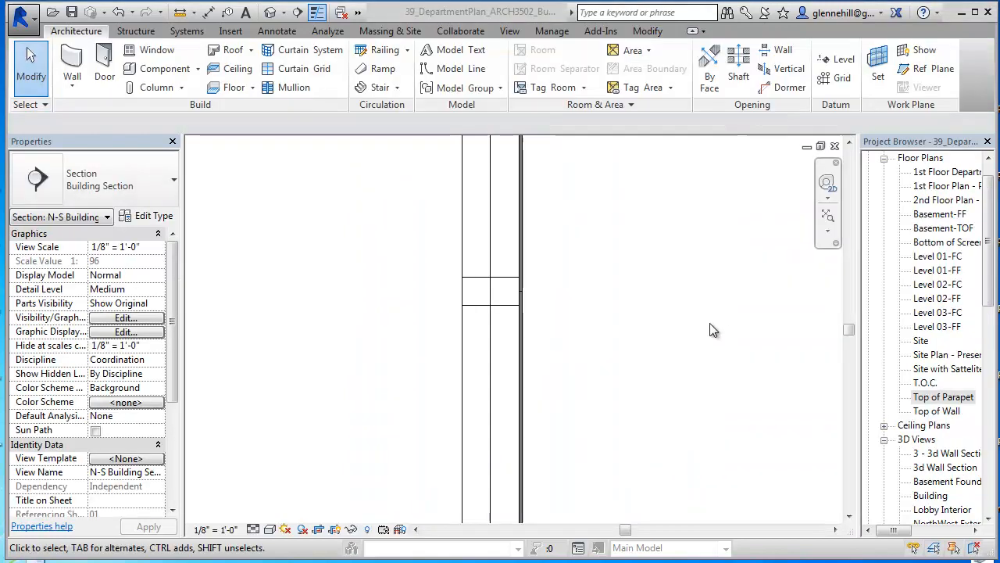
Inspect the horizontal mullion and the Mesh Screen panel below it in the section view.
click(507, 307)
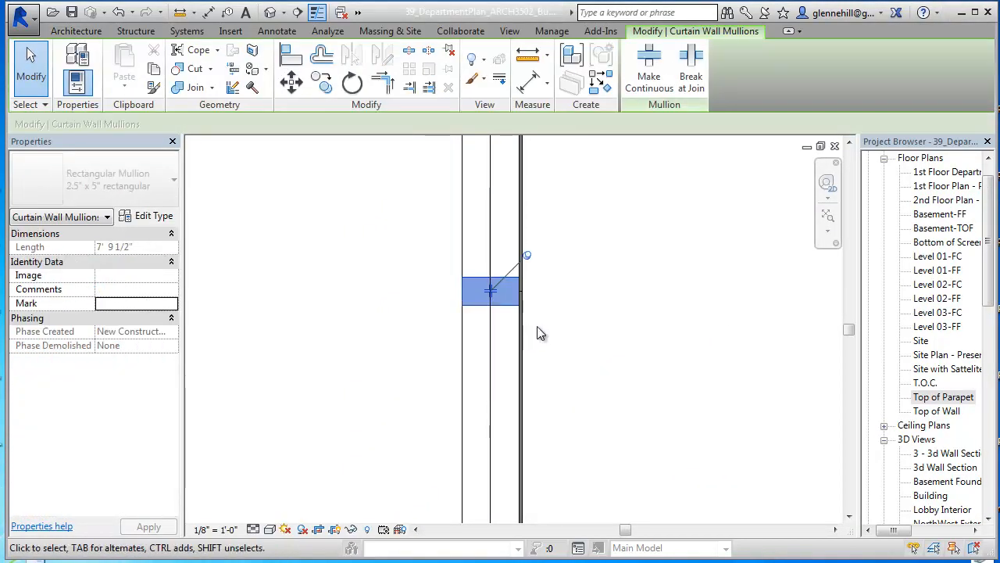
click(535, 327)
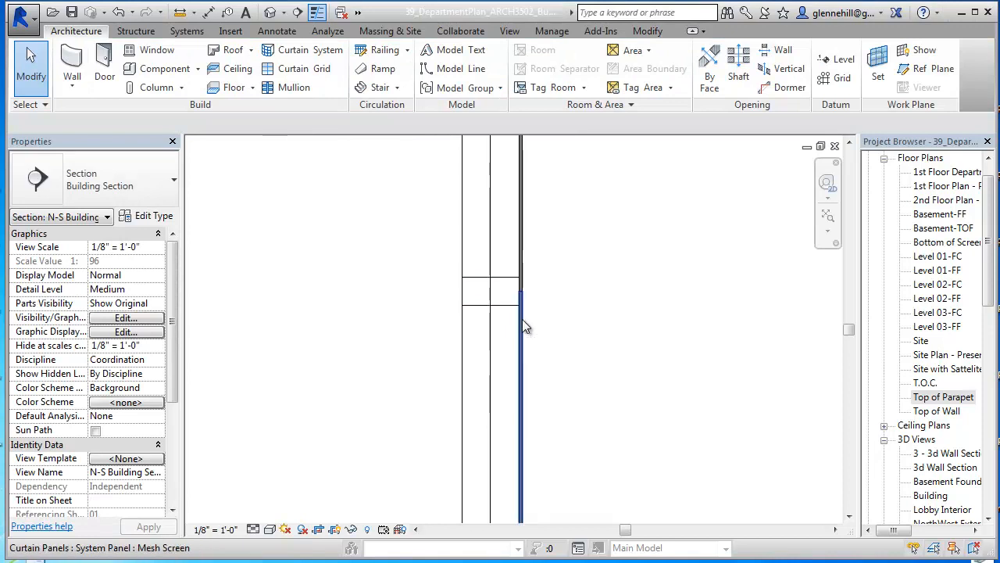
click(522, 318)
click(560, 340)
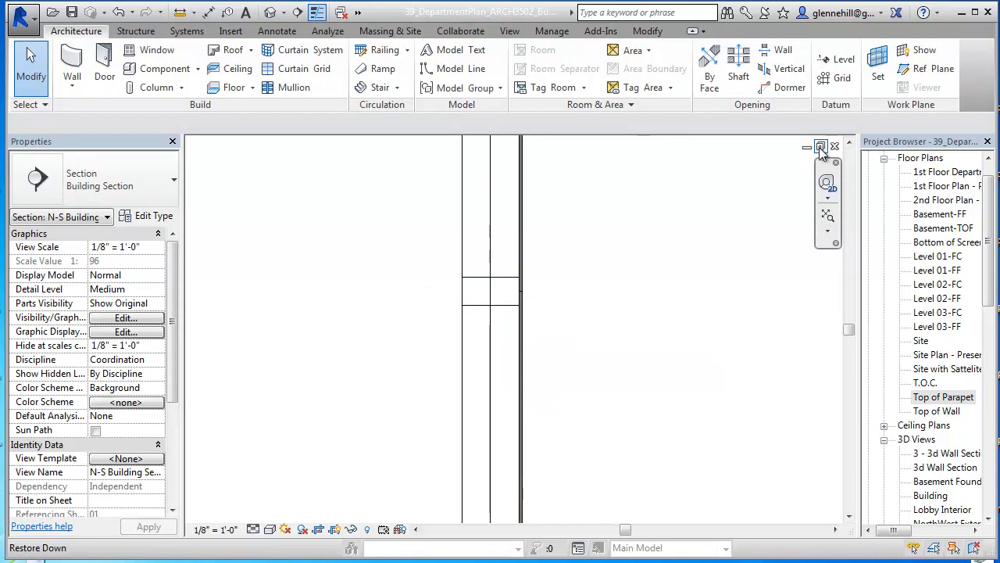
Tile the open views and select the screen curtain wall in the Building 3D view.
key(w)
key(t)
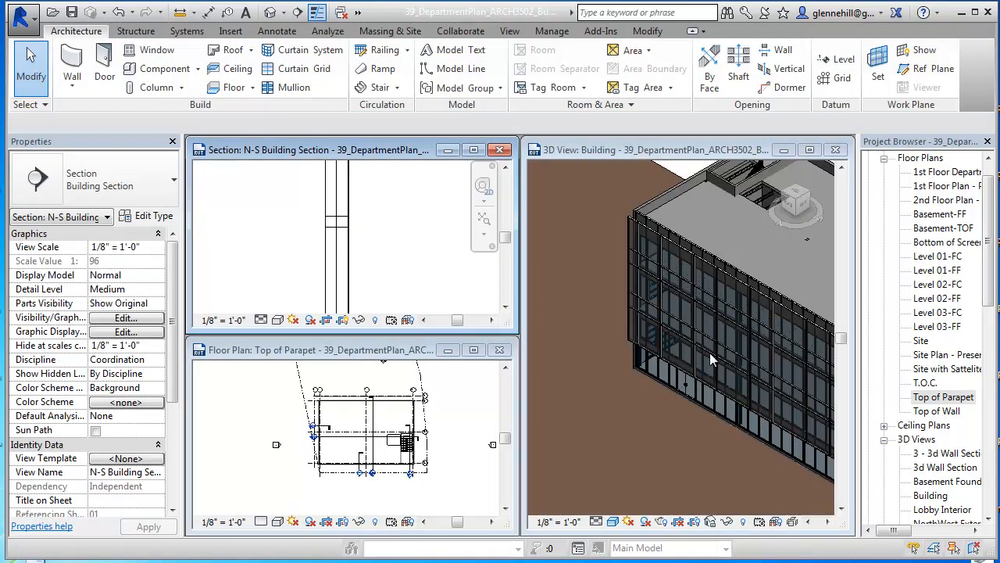
scroll(671, 391, up, 5)
middle_drag(709, 249, 747, 309)
scroll(653, 384, up, 2)
click(665, 360)
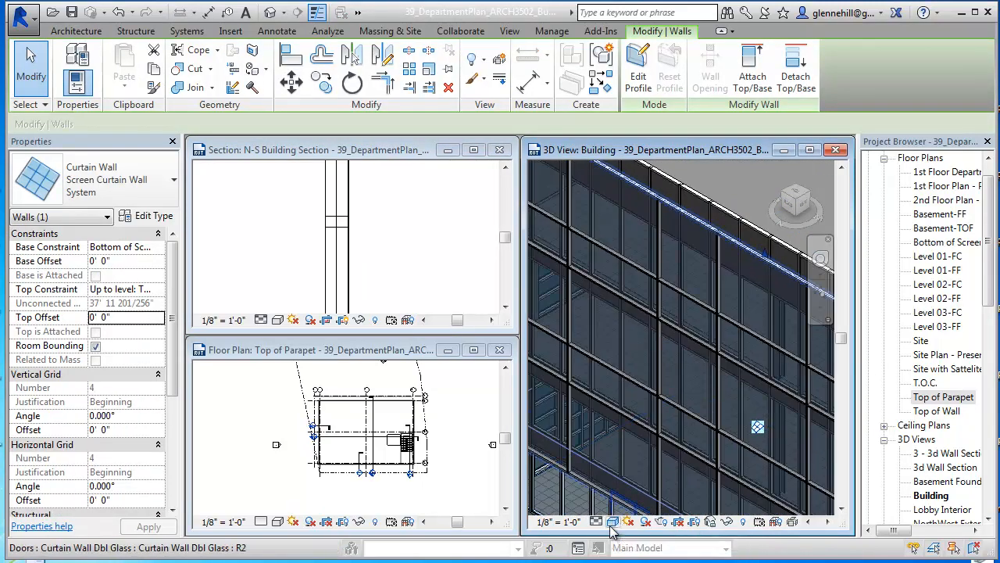
Try the Shaded visual style in the Building 3D view, and settle on Realistic.
click(614, 522)
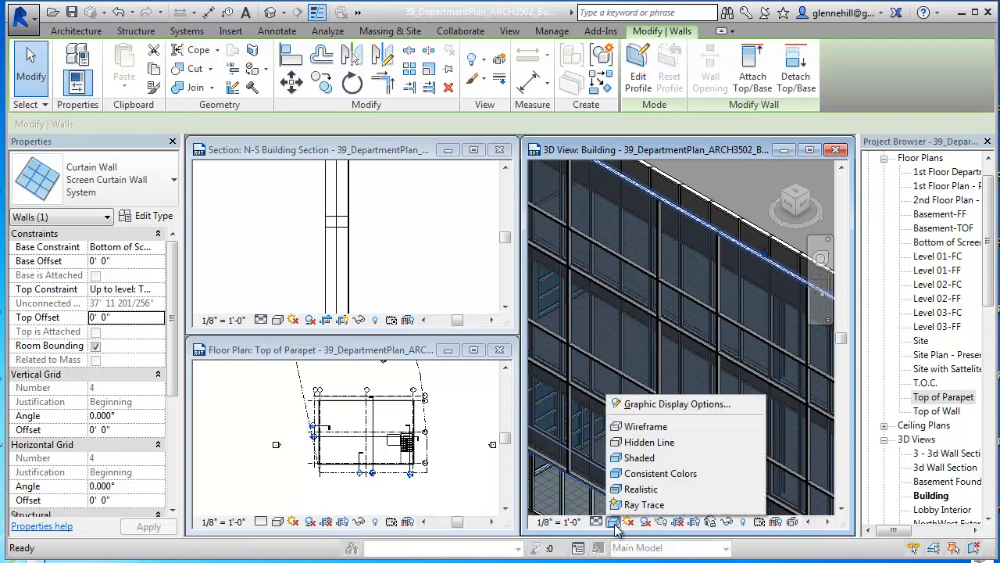
click(651, 459)
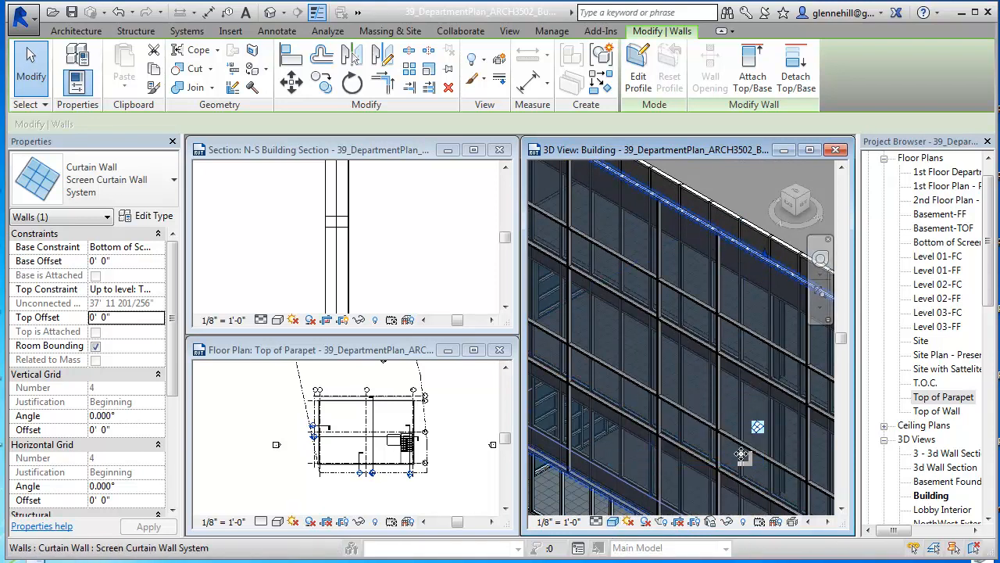
click(612, 522)
click(647, 492)
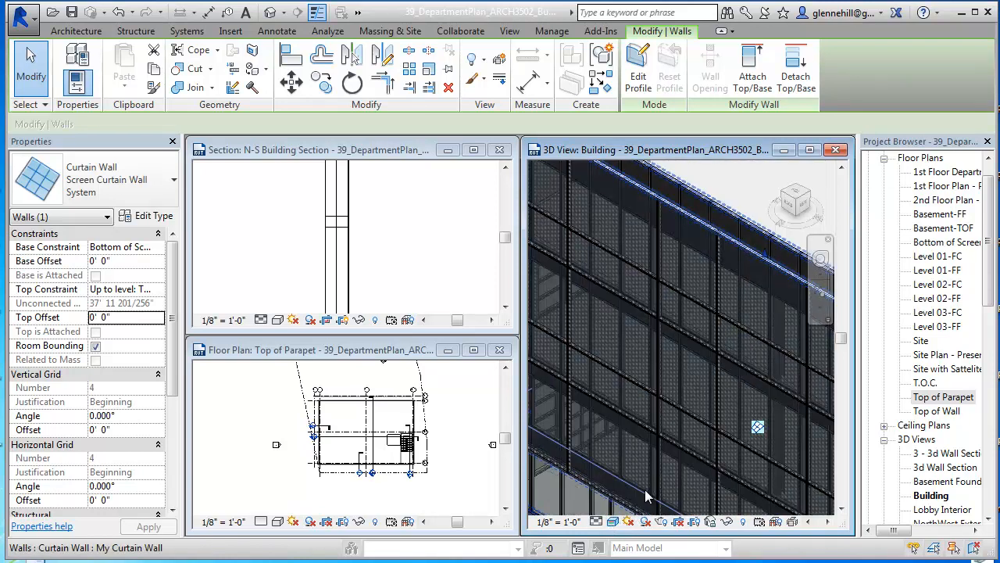
Examine the screen's perforated mesh panels up close and across the building facade in the 3D view.
scroll(692, 312, up, 3)
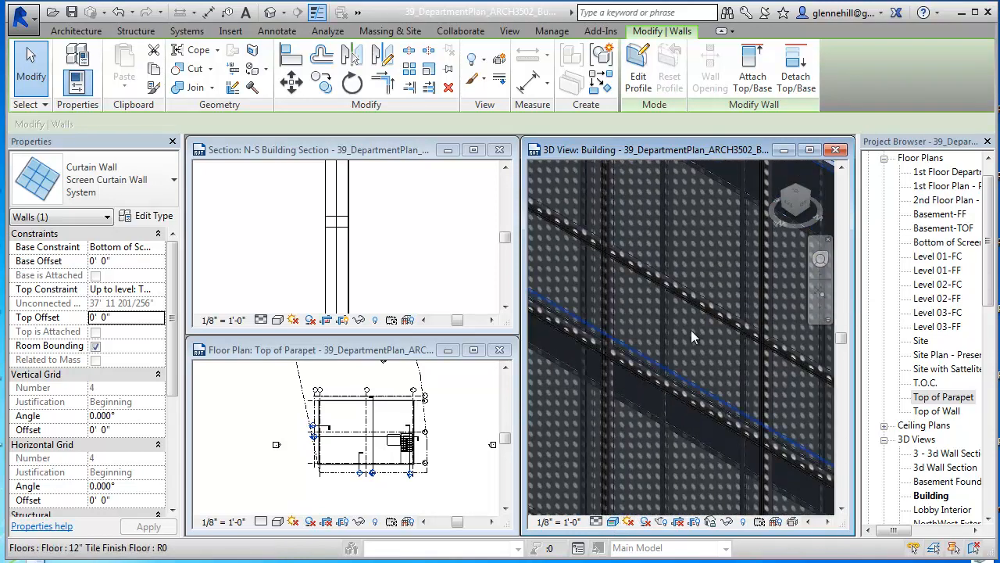
scroll(688, 332, down, 2)
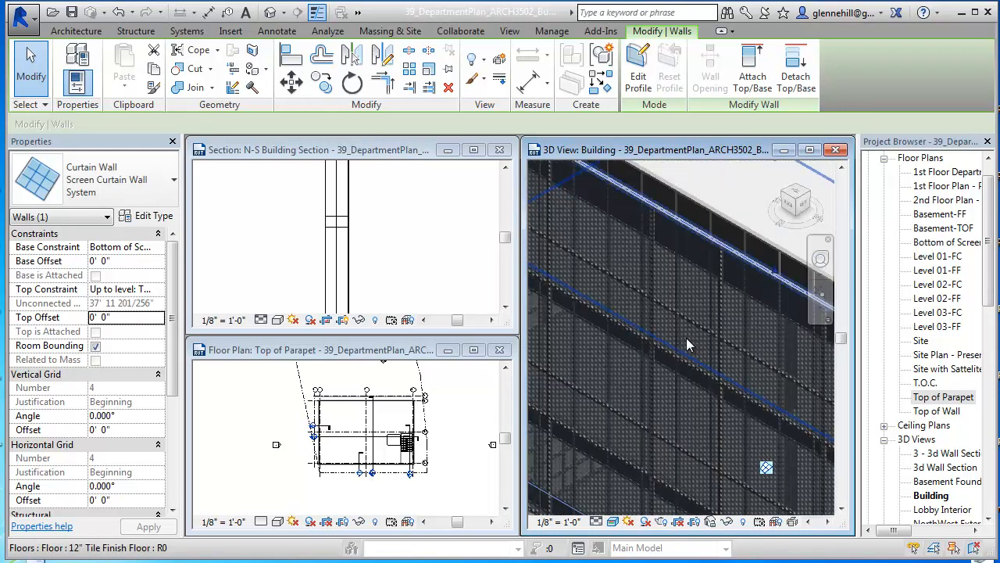
scroll(686, 339, down, 3)
middle_drag(693, 350, 607, 256)
middle_drag(764, 374, 764, 374)
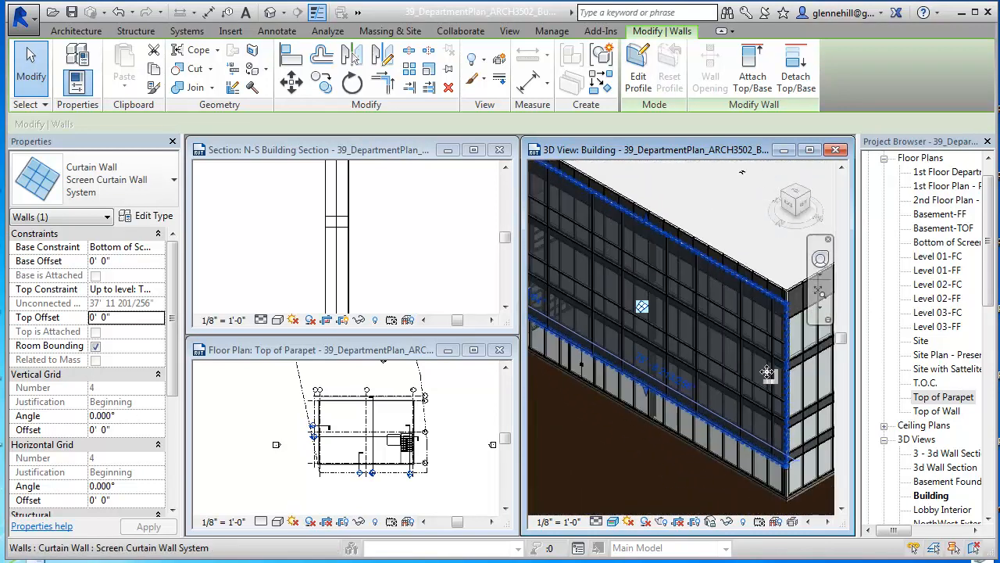
scroll(688, 317, up, 4)
scroll(689, 300, up, 4)
middle_drag(694, 294, 692, 485)
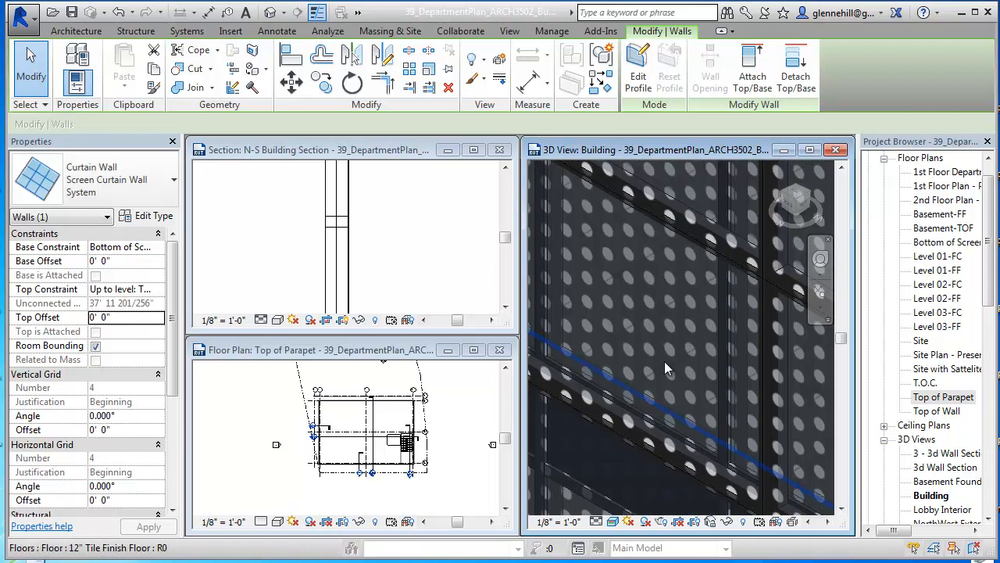
Look over the whole screen curtain wall from outside the building and select one of its grid lines in the 3D view.
scroll(664, 367, down, 3)
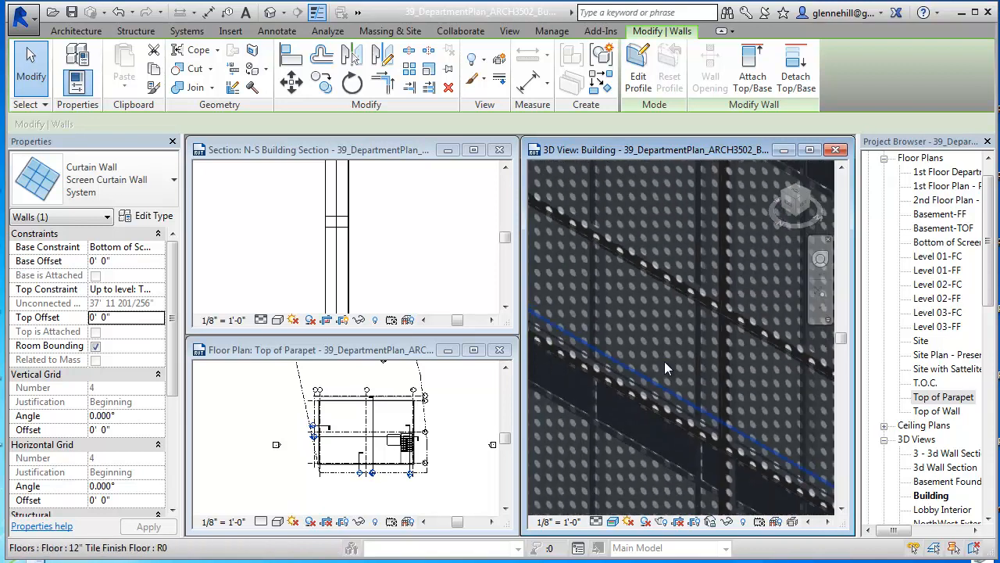
scroll(664, 367, down, 5)
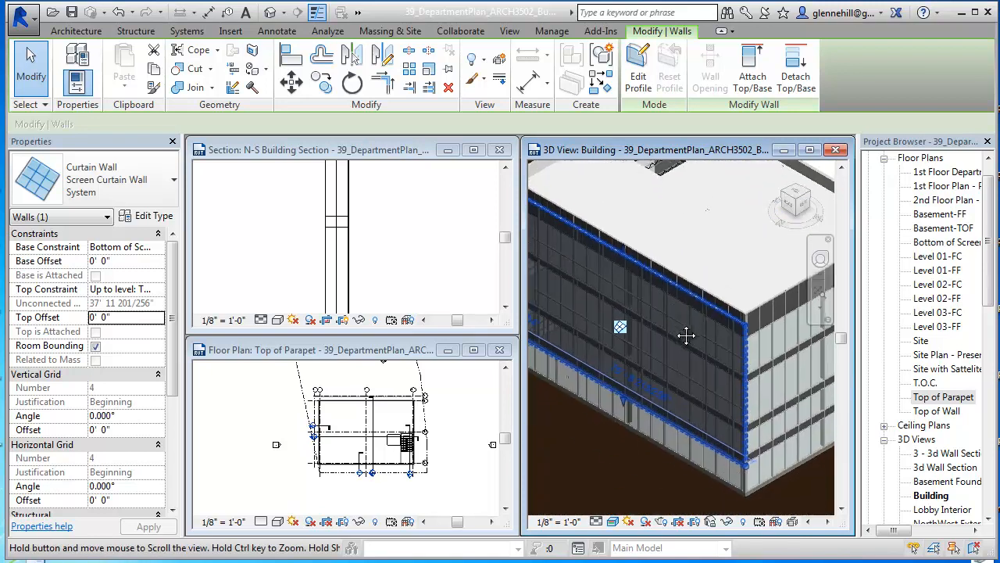
scroll(677, 322, down, 5)
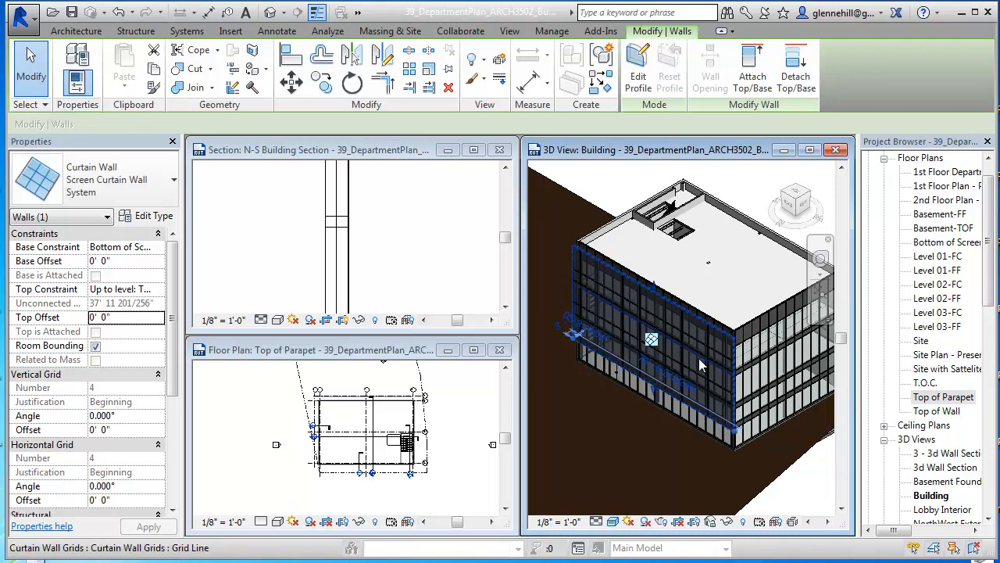
click(701, 364)
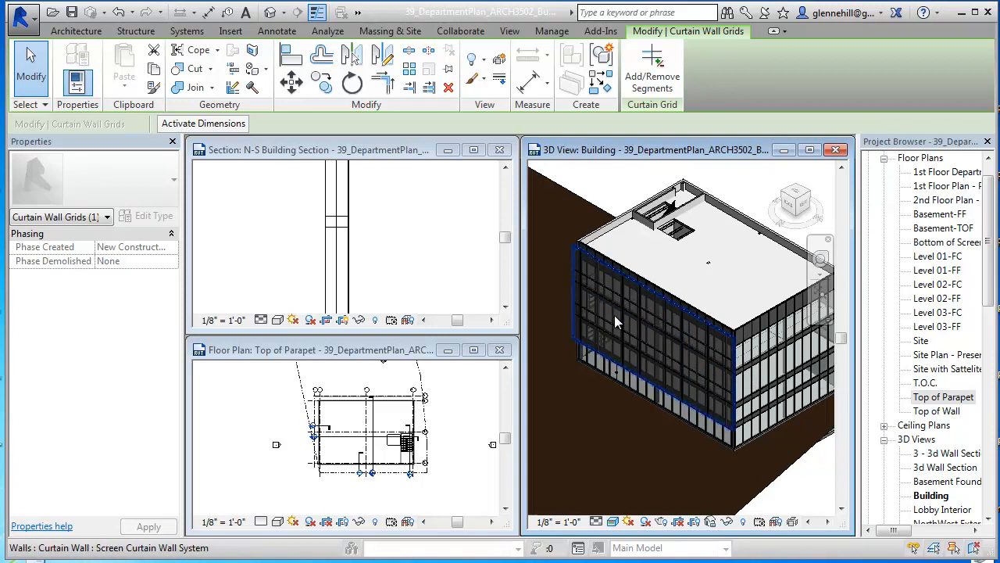
scroll(694, 355, up, 2)
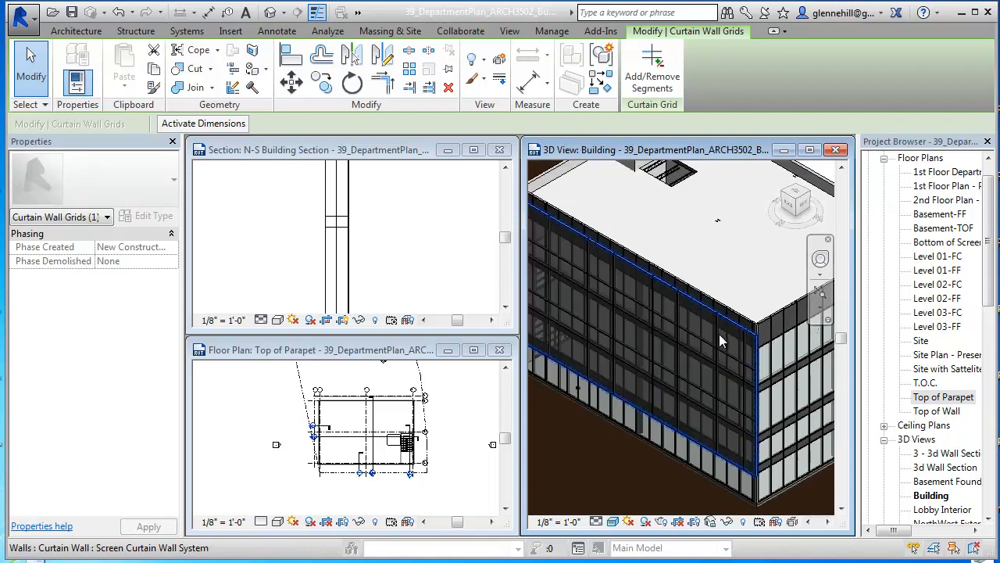
scroll(696, 430, down, 2)
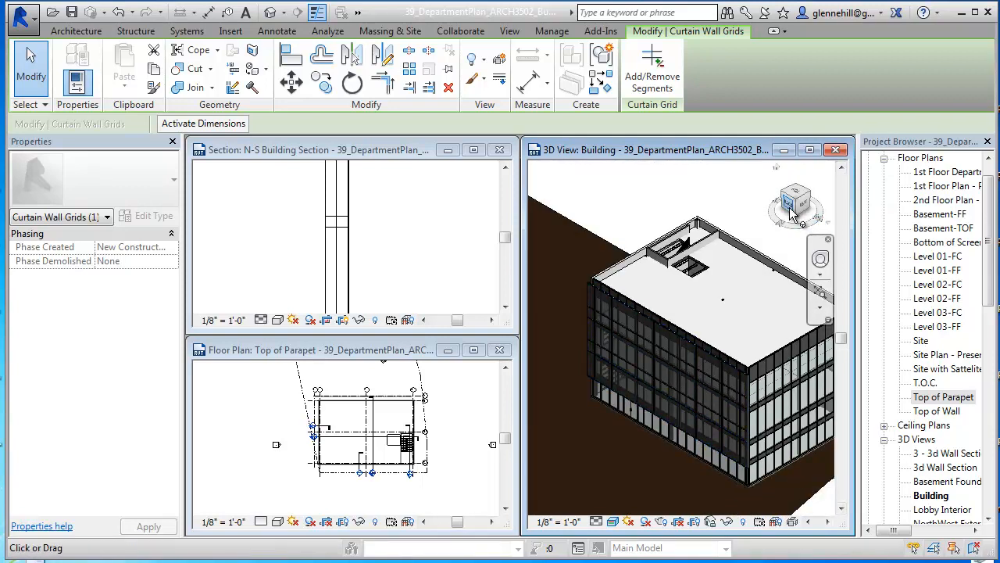
Open the North elevation maximized, frame the screen wall, and clear the grid line selection.
click(427, 422)
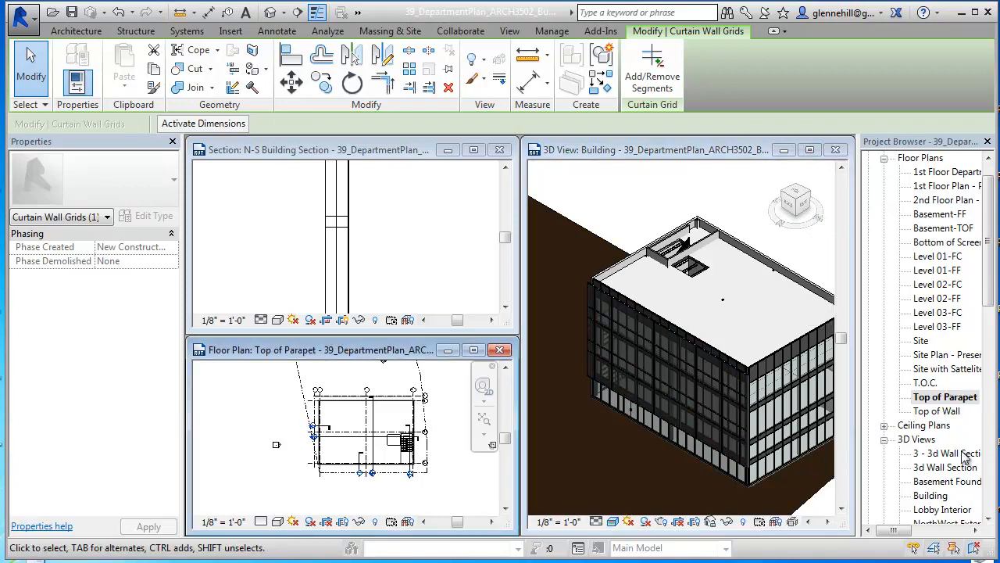
scroll(968, 494, down, 5)
double_click(927, 411)
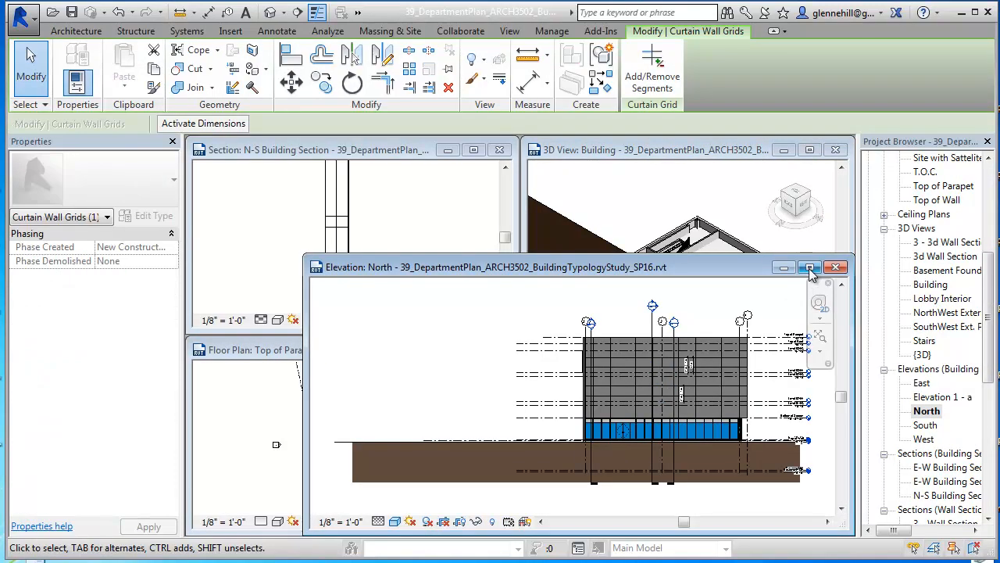
click(809, 267)
scroll(553, 247, up, 2)
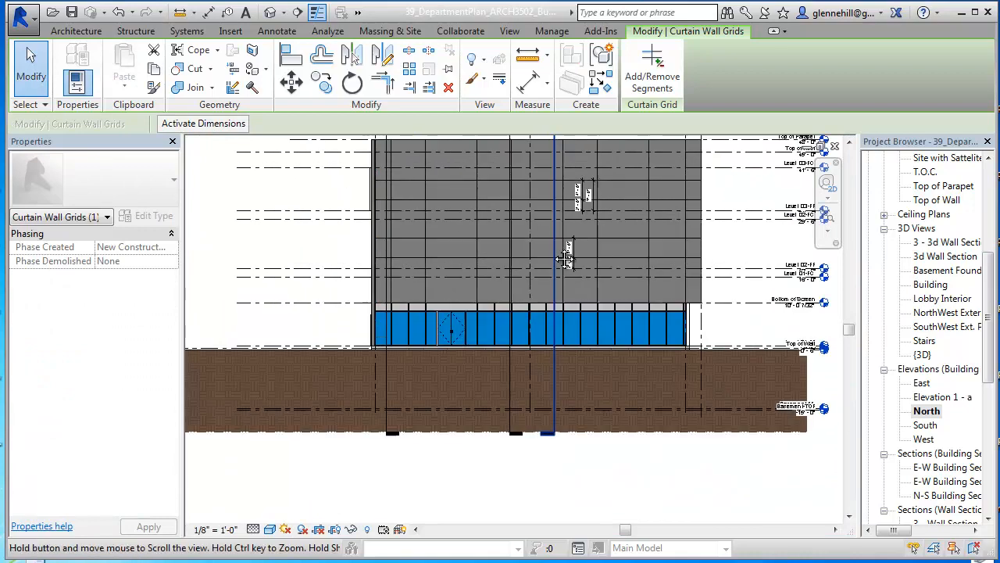
middle_drag(553, 246, 561, 397)
scroll(560, 397, up, 2)
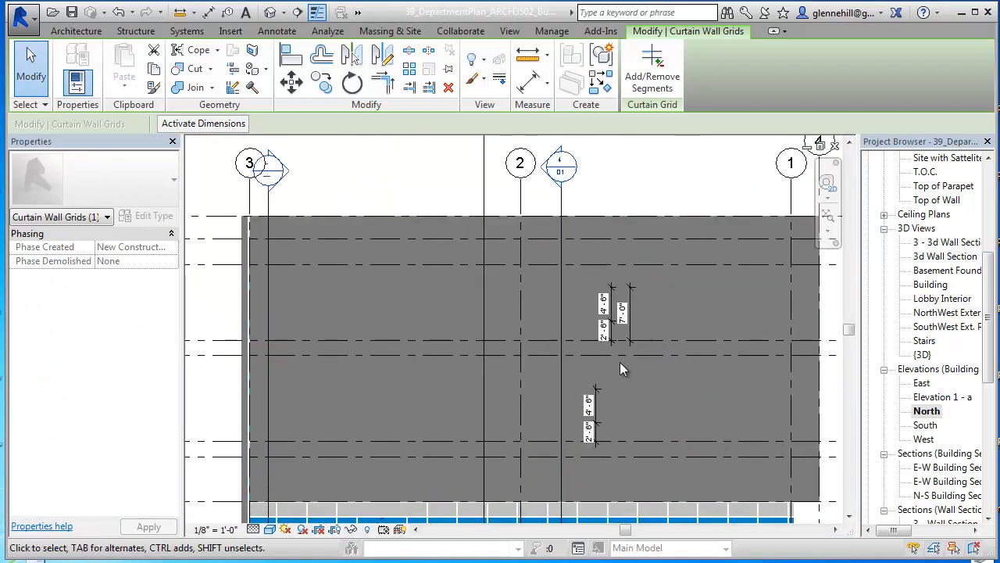
click(678, 208)
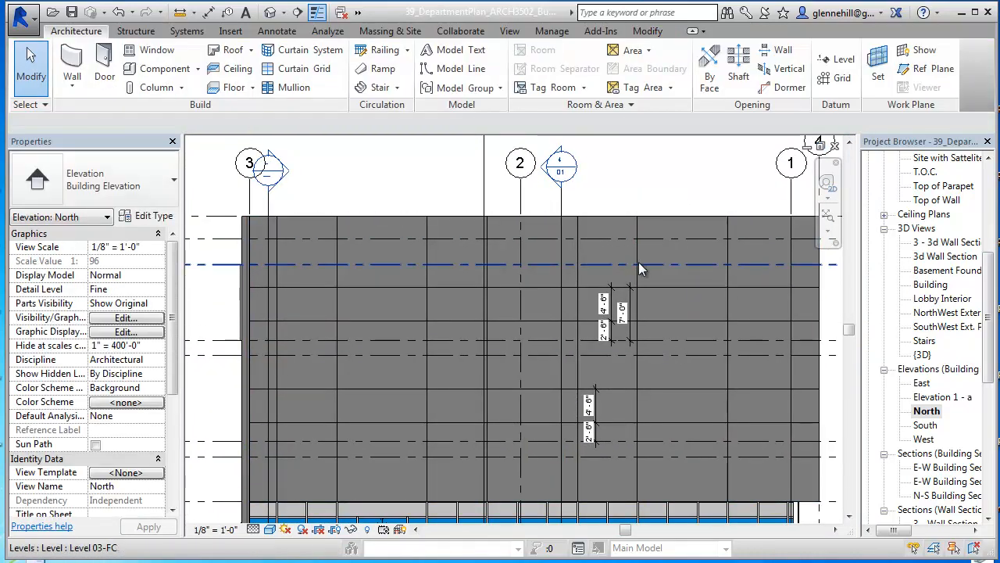
Examine the screen's row spacing dimensions in the North elevation and select the horizontal grid line below the upper 4' 6" row.
scroll(630, 264, up, 3)
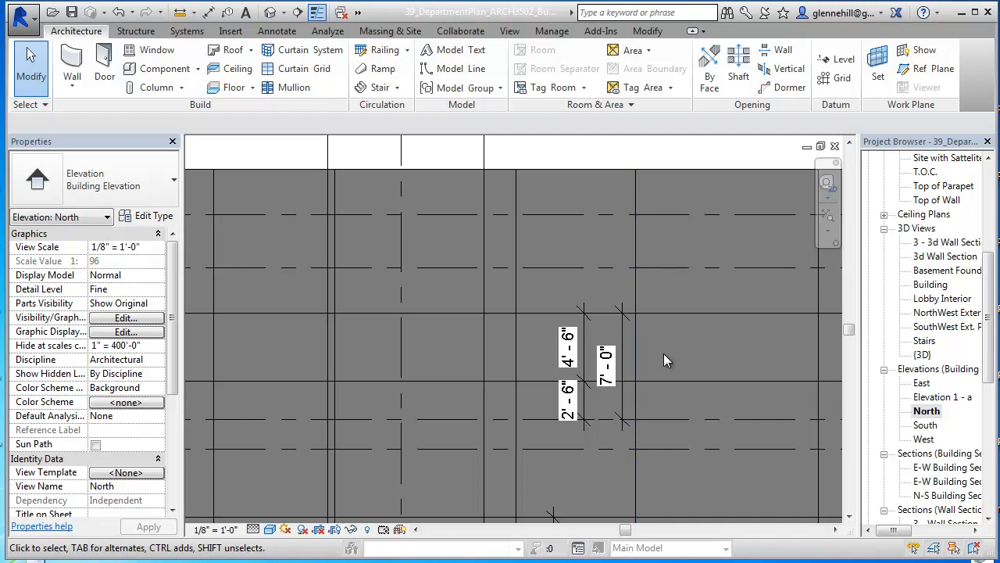
scroll(654, 392, down, 4)
middle_drag(656, 392, 626, 248)
scroll(627, 243, down, 3)
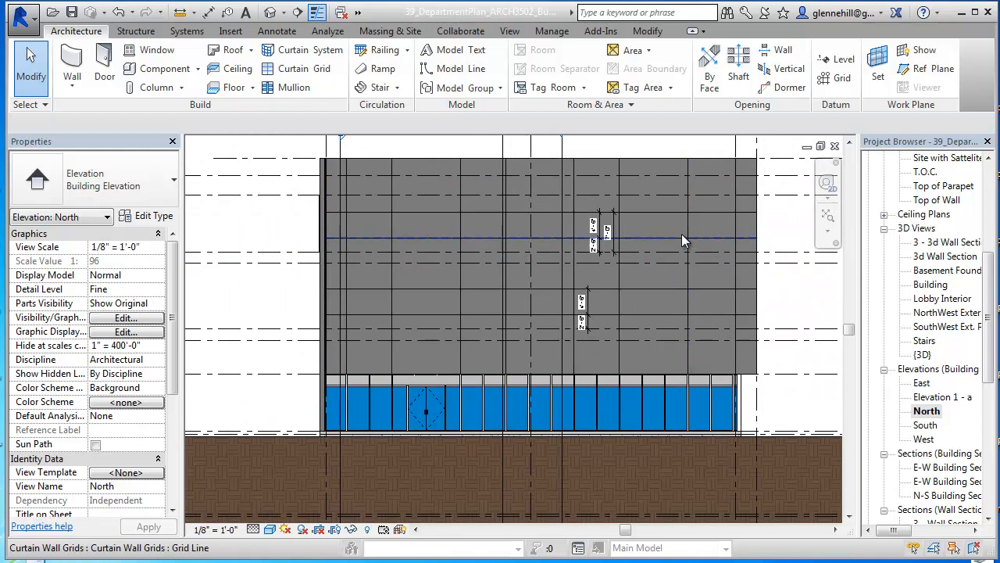
click(676, 240)
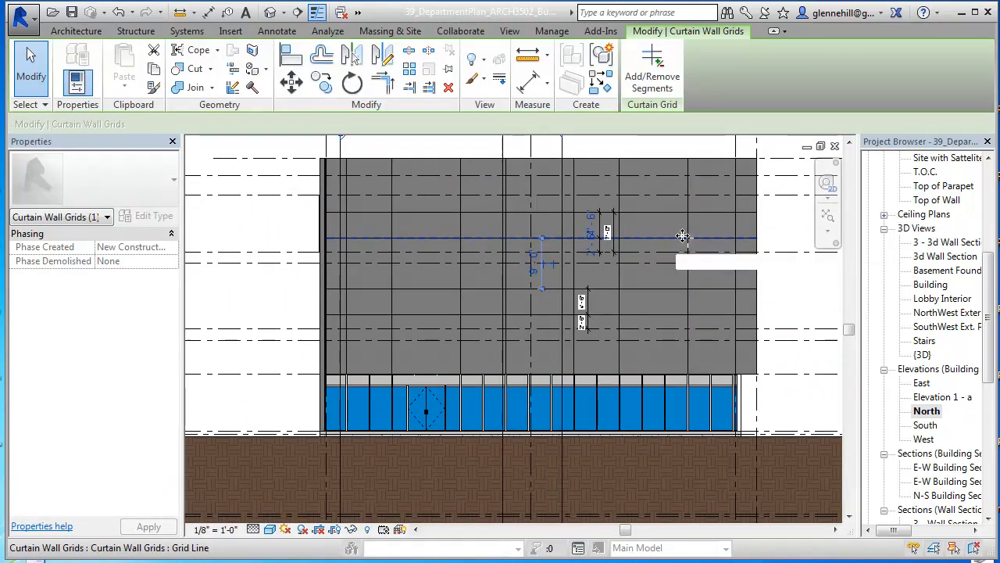
scroll(678, 239, up, 2)
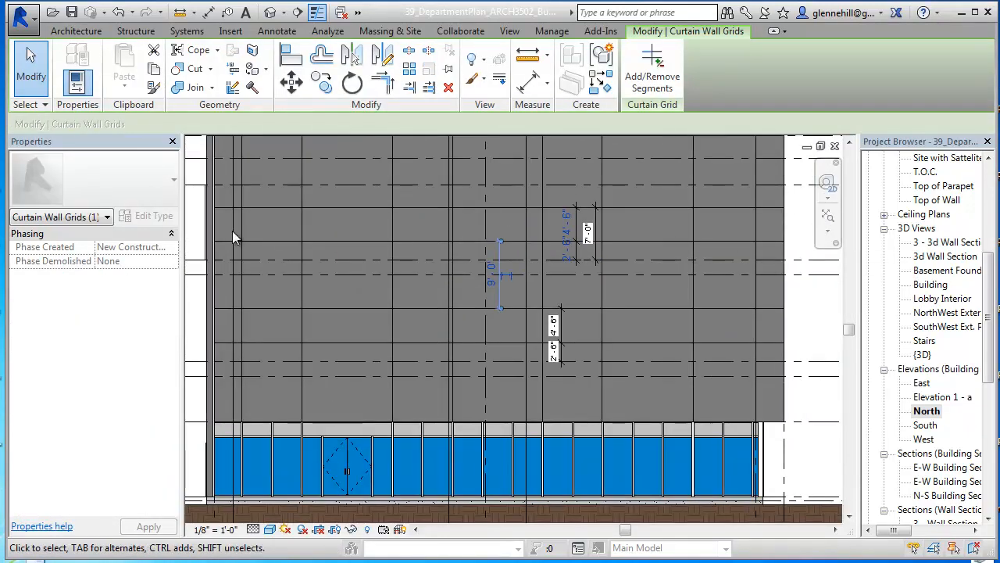
middle_drag(659, 244, 600, 311)
drag(600, 311, 597, 277)
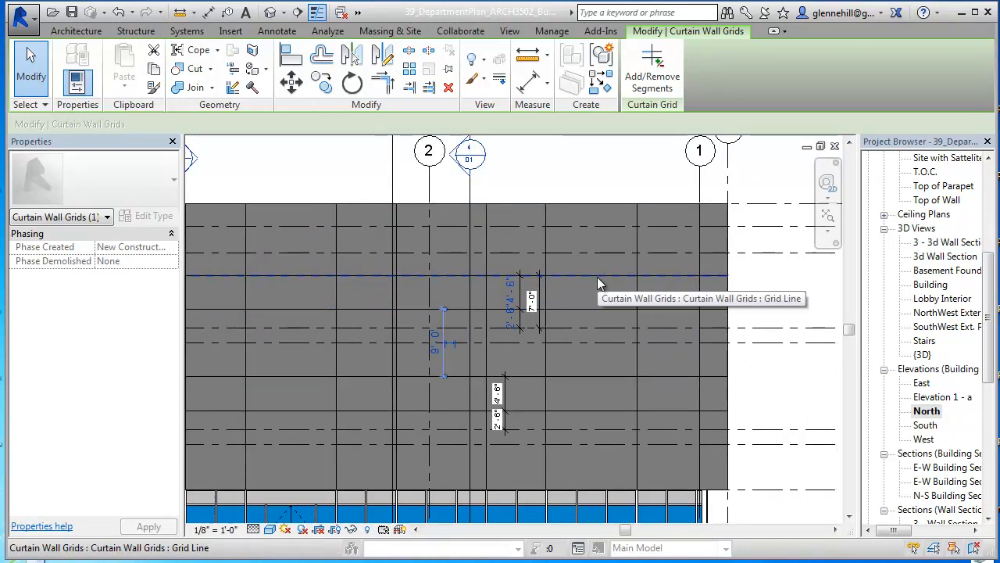
Change the 12' 1 1/4" wide Mesh Screen panel in the upper 4' 6" row between grids 2 and 1 to the Empty System Panel type.
key(Tab)
key(Tab)
key(Tab)
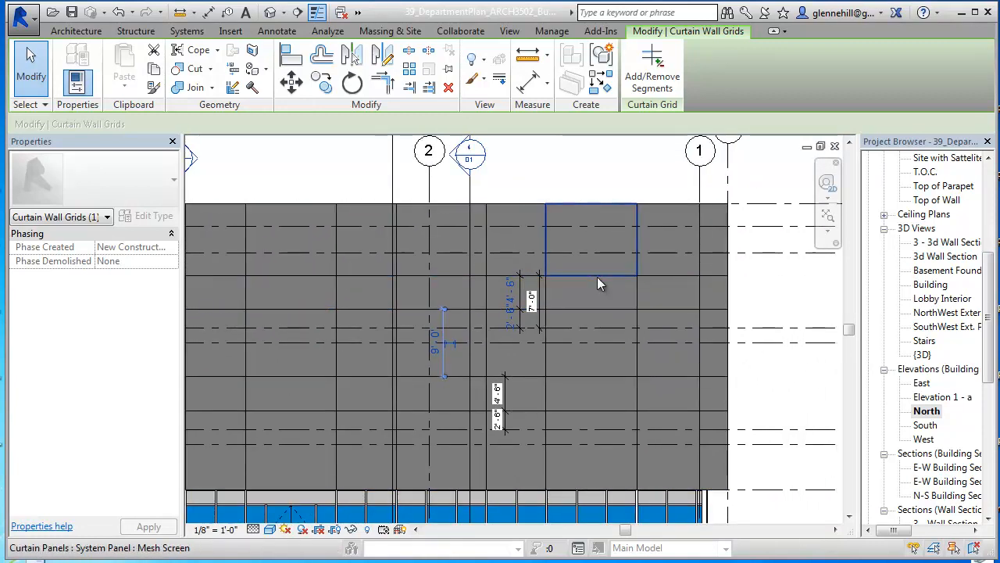
click(598, 279)
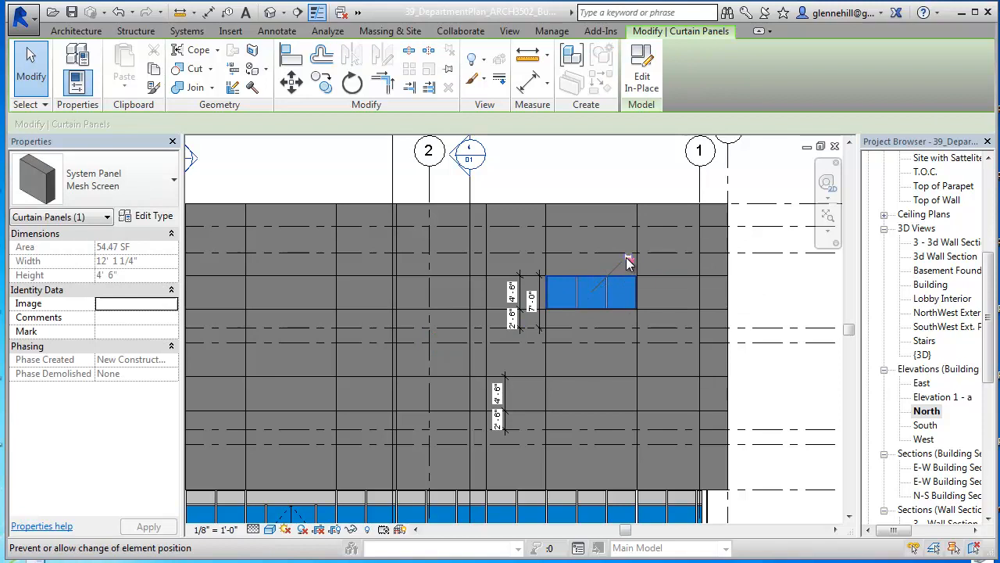
click(171, 191)
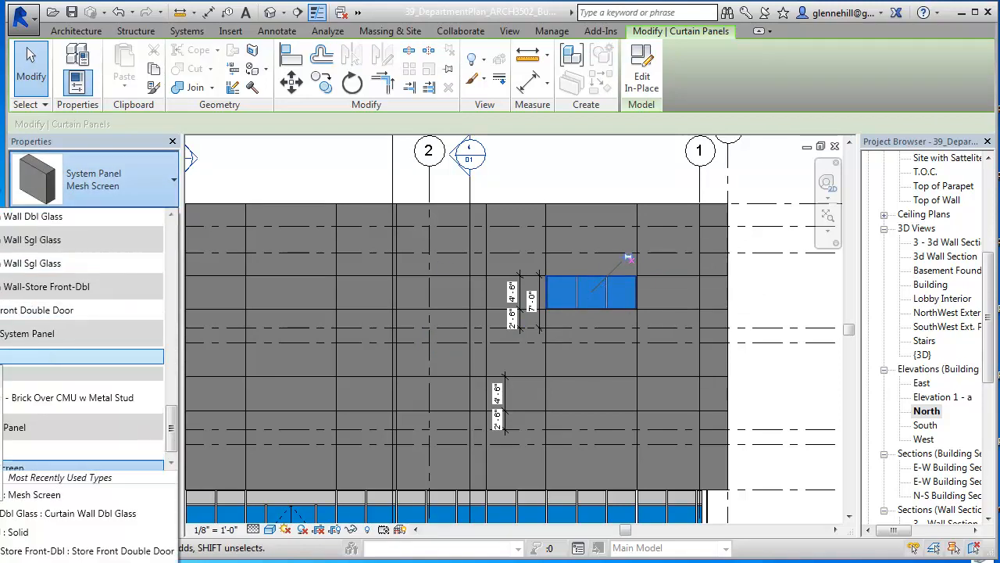
click(78, 356)
key(Escape)
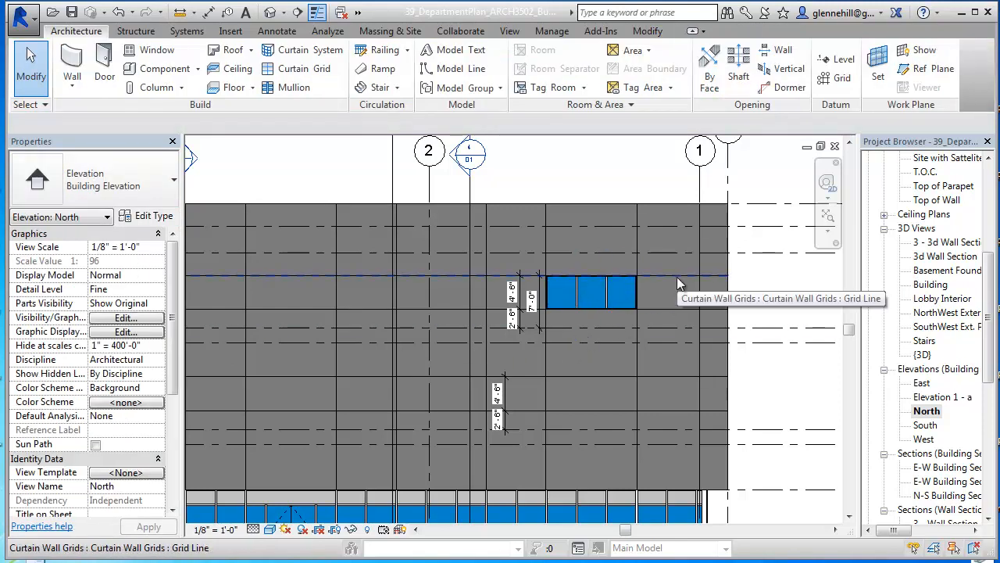
Change the next Mesh Screen panel in the upper 4' 6" row, ending at grid 1, to the Empty System Panel type.
key(Tab)
key(Tab)
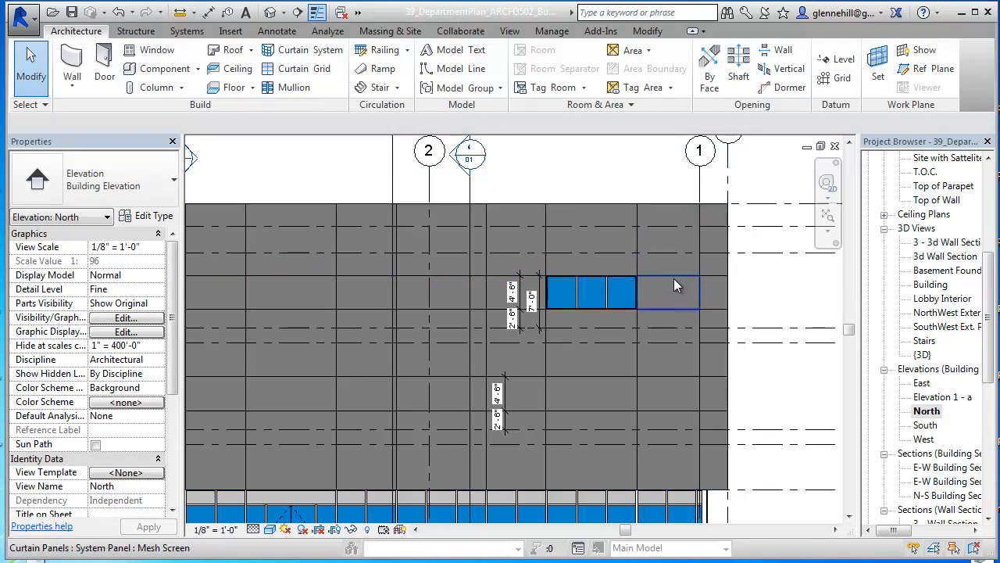
click(674, 279)
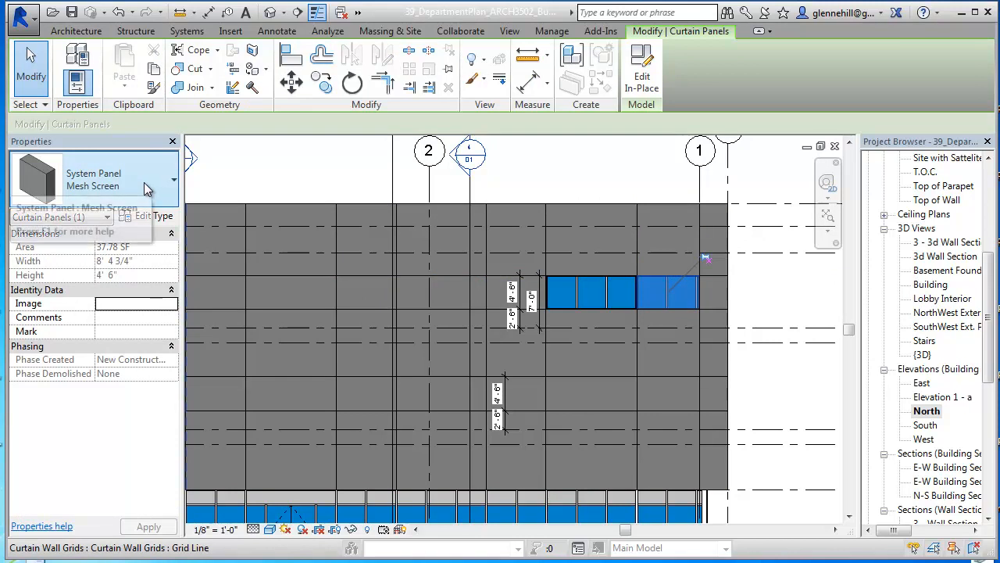
click(143, 183)
click(2, 358)
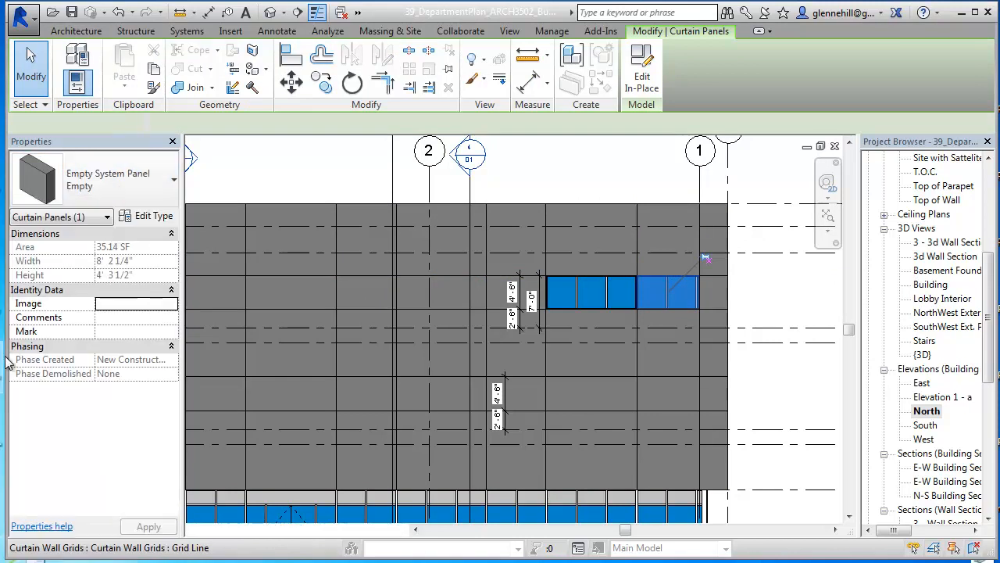
key(Escape)
Change the last Mesh Screen panel before grid 1 in the lower 4' 6" row to the Empty System Panel type.
scroll(645, 373, down, 1)
scroll(640, 383, down, 2)
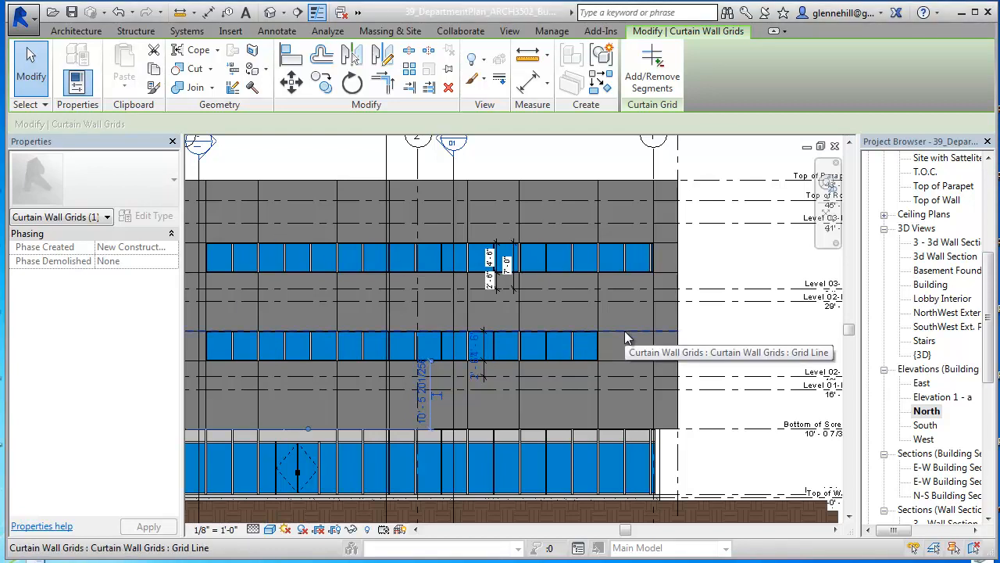
key(Tab)
key(Tab)
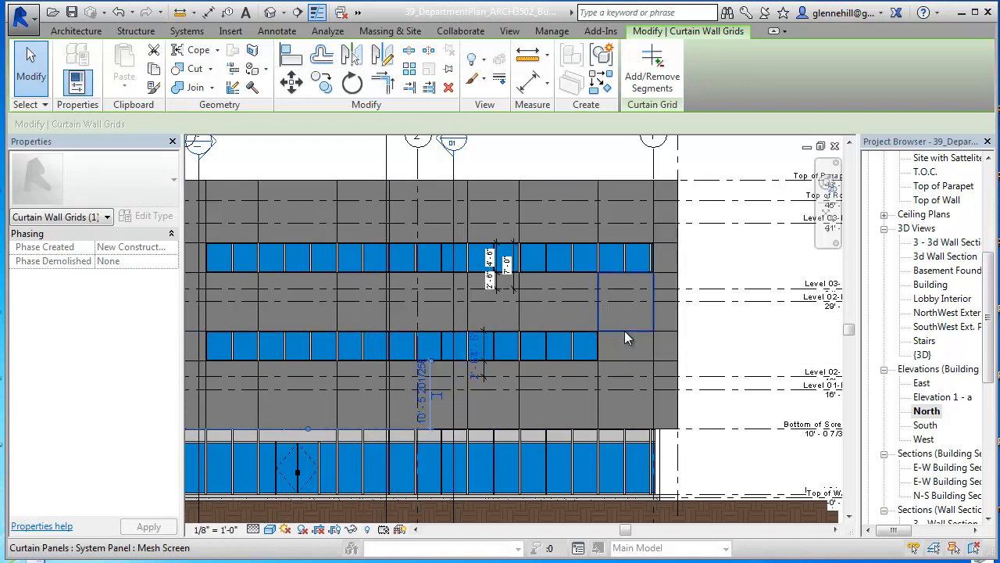
key(Tab)
key(Tab)
click(623, 332)
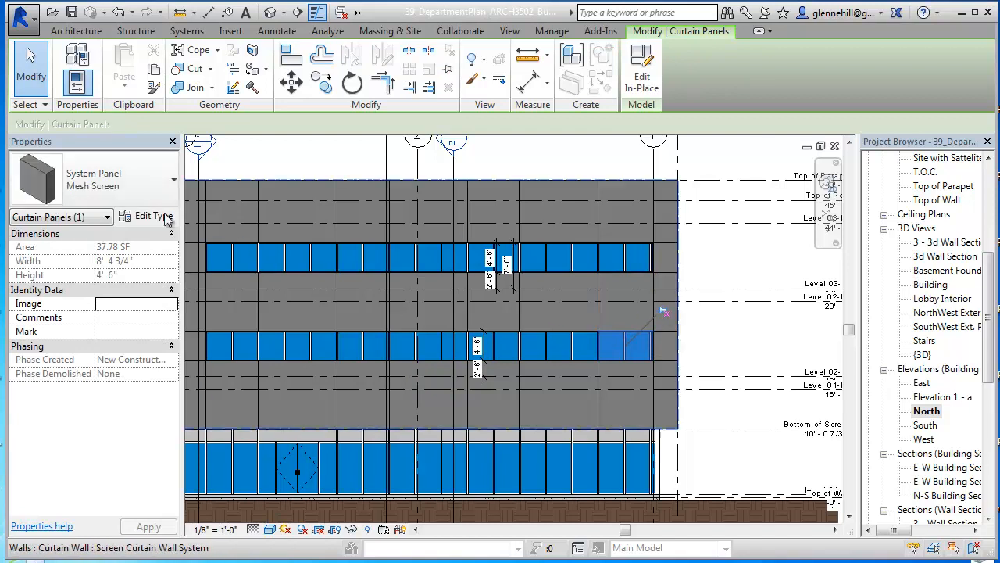
click(152, 218)
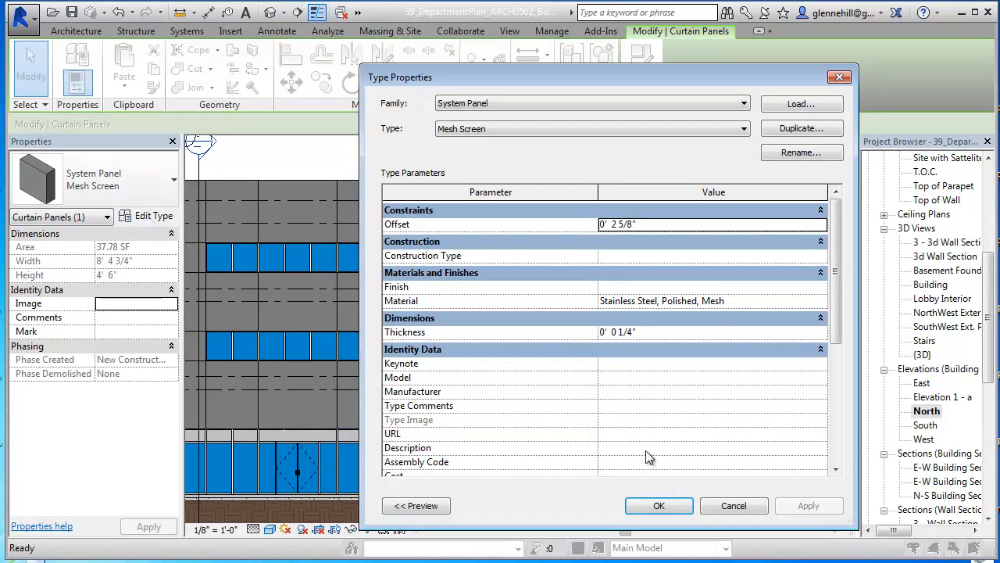
click(732, 505)
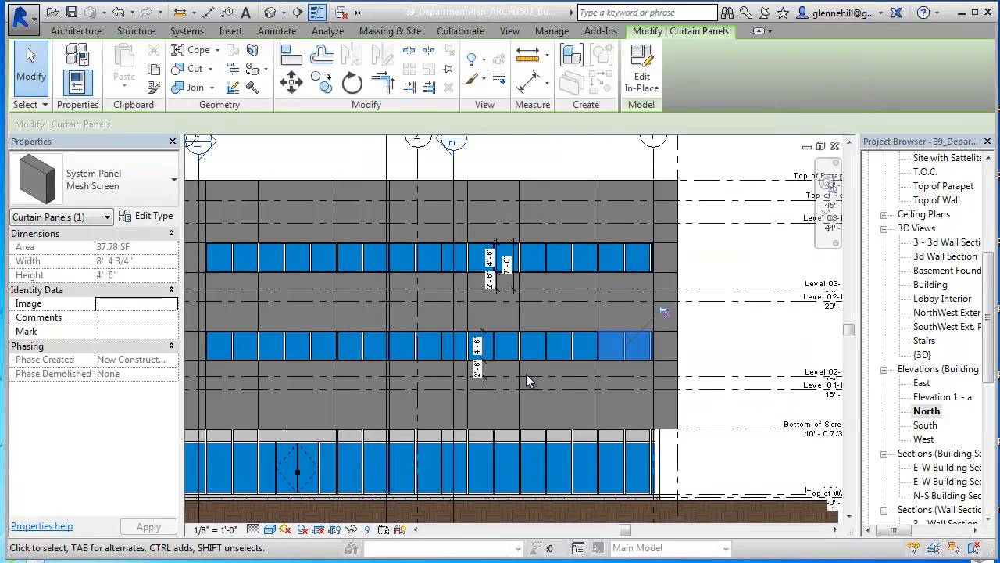
click(174, 182)
click(17, 358)
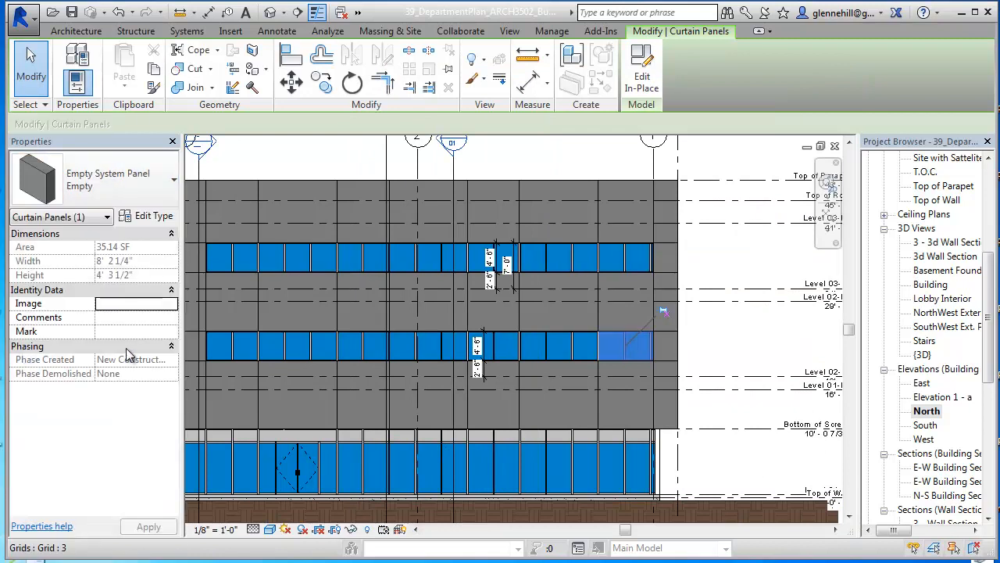
Clear the selection and close the North elevation and Top of Parapet plan views.
click(772, 299)
scroll(770, 312, down, 2)
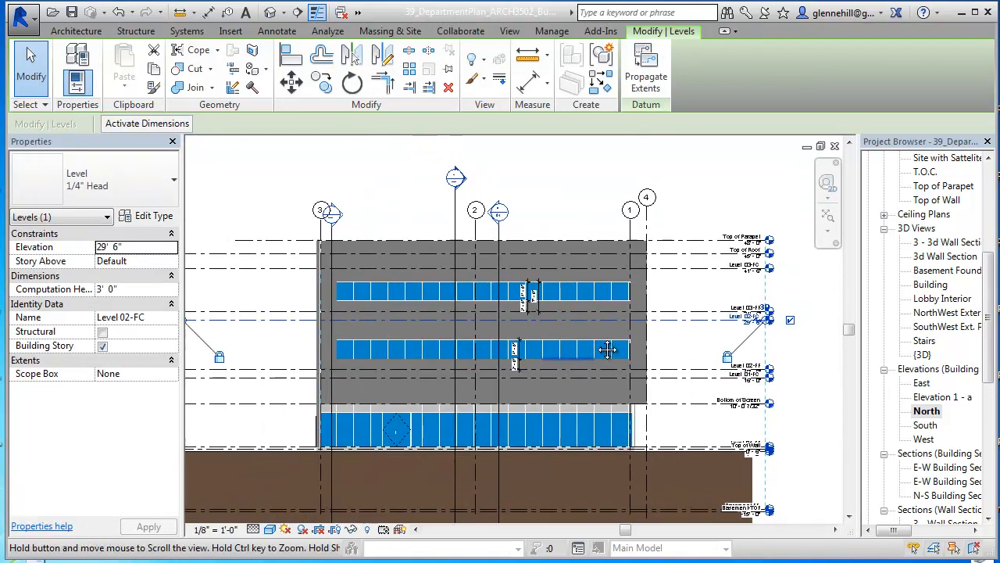
click(730, 340)
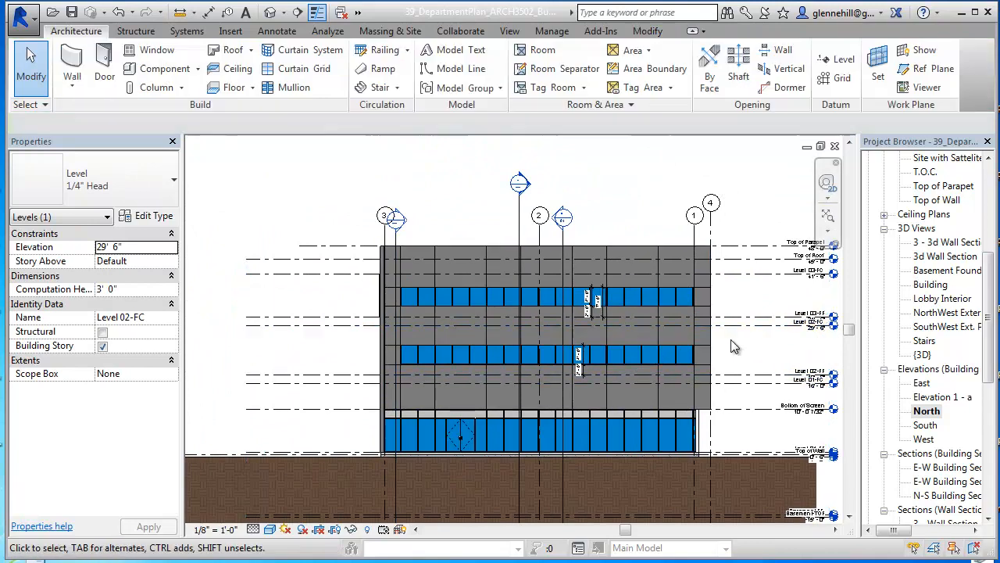
click(834, 147)
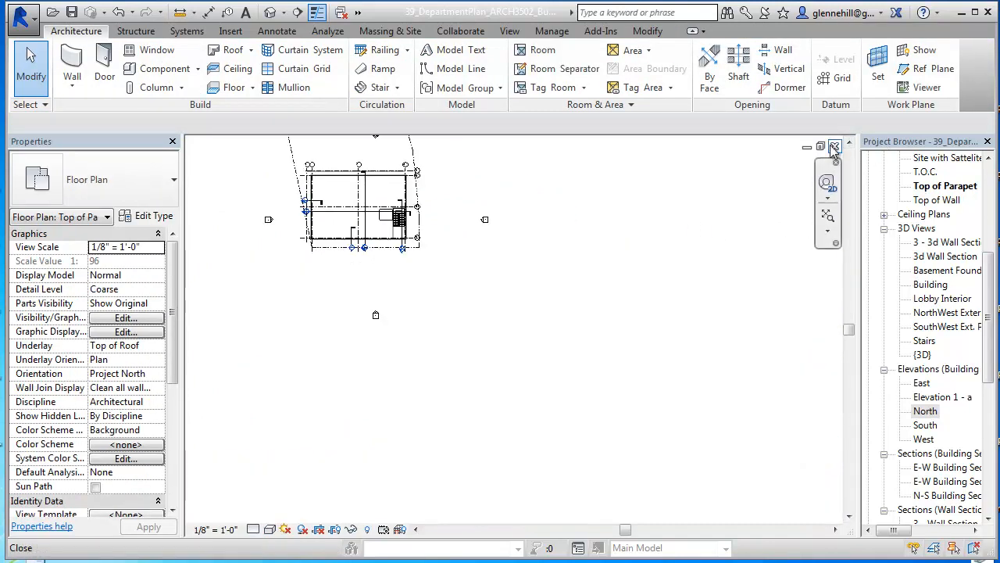
click(835, 147)
Examine the open bands between the perforated mesh panels on the screen facade in the Building 3D view.
middle_drag(541, 388, 797, 223)
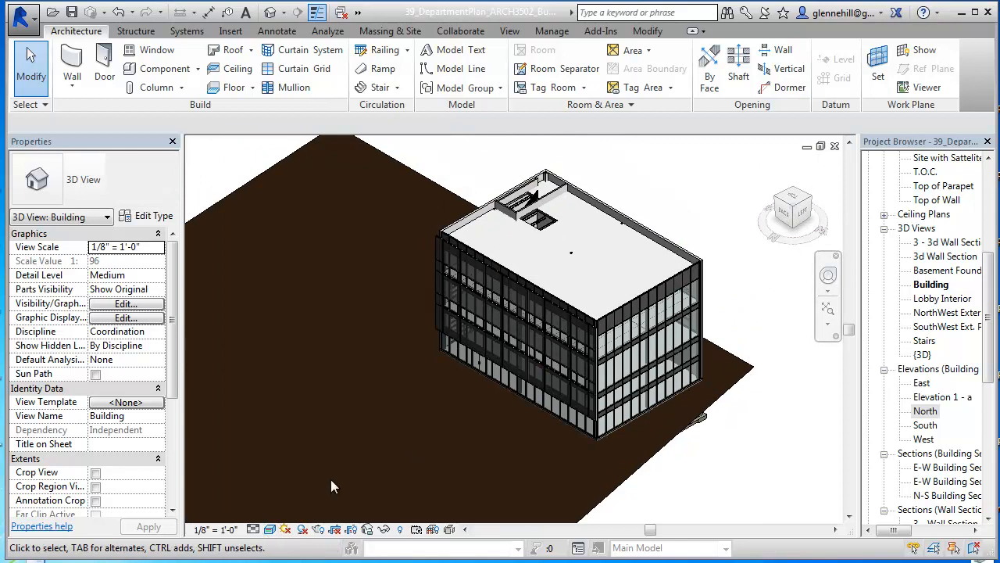
scroll(550, 358, up, 5)
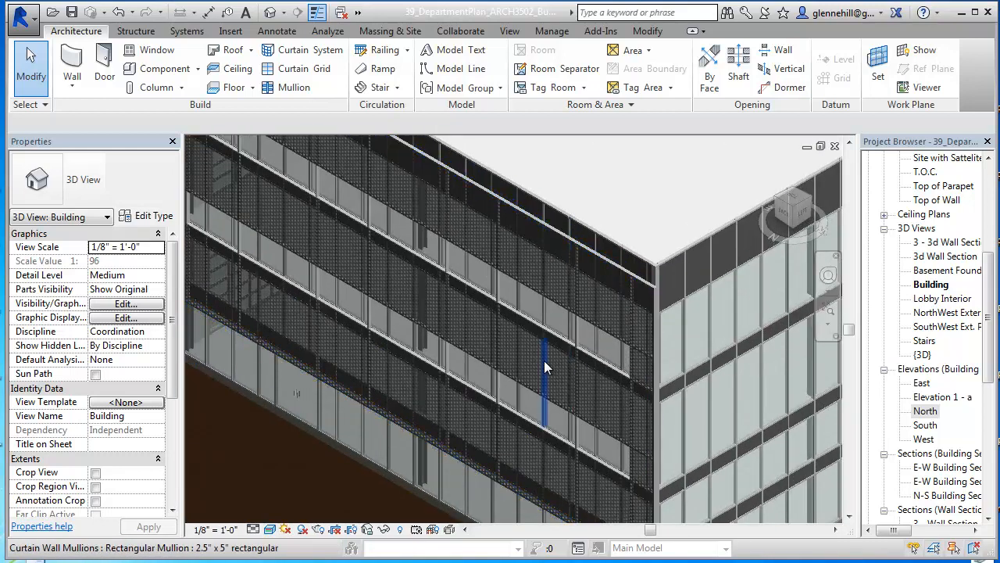
scroll(562, 352, down, 5)
scroll(656, 312, up, 6)
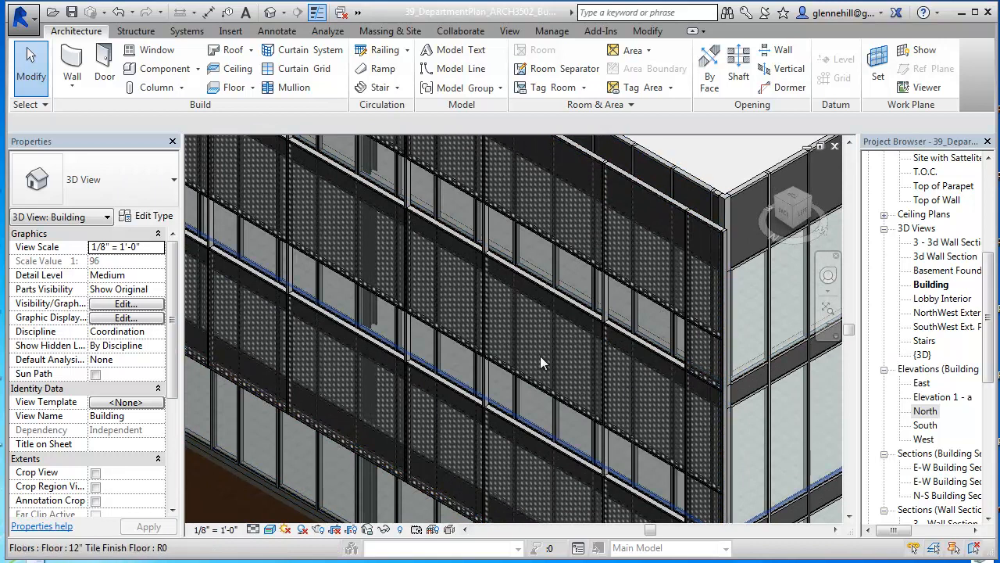
Examine the perforated screen facade up close and against the whole building in the Building 3D view.
scroll(547, 356, up, 3)
scroll(570, 364, down, 6)
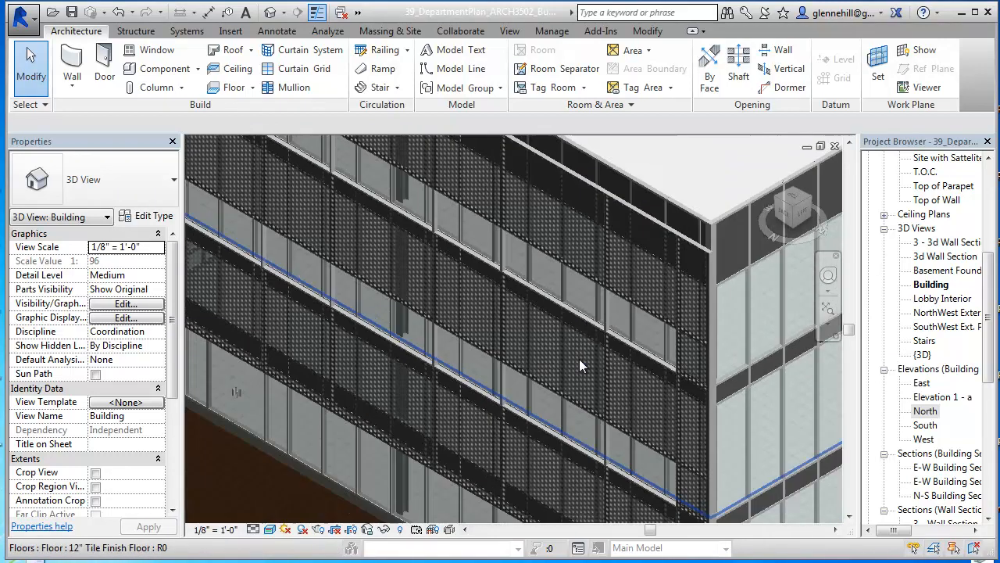
middle_drag(574, 360, 501, 353)
scroll(502, 352, down, 1)
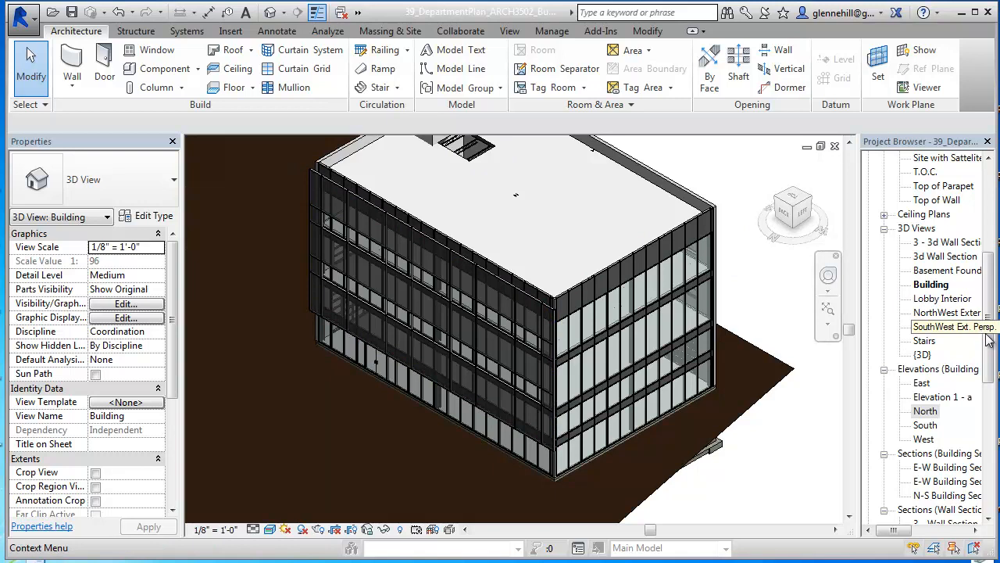
Open the N-S Building Section view and inspect the gap between the screen and the exterior wall around Level 02-FF.
drag(989, 338, 991, 392)
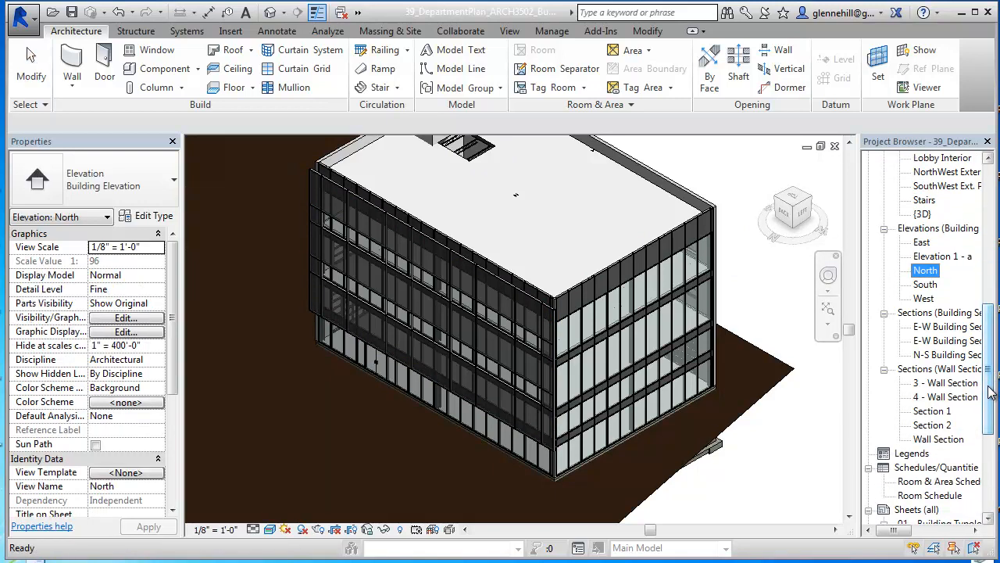
double_click(942, 354)
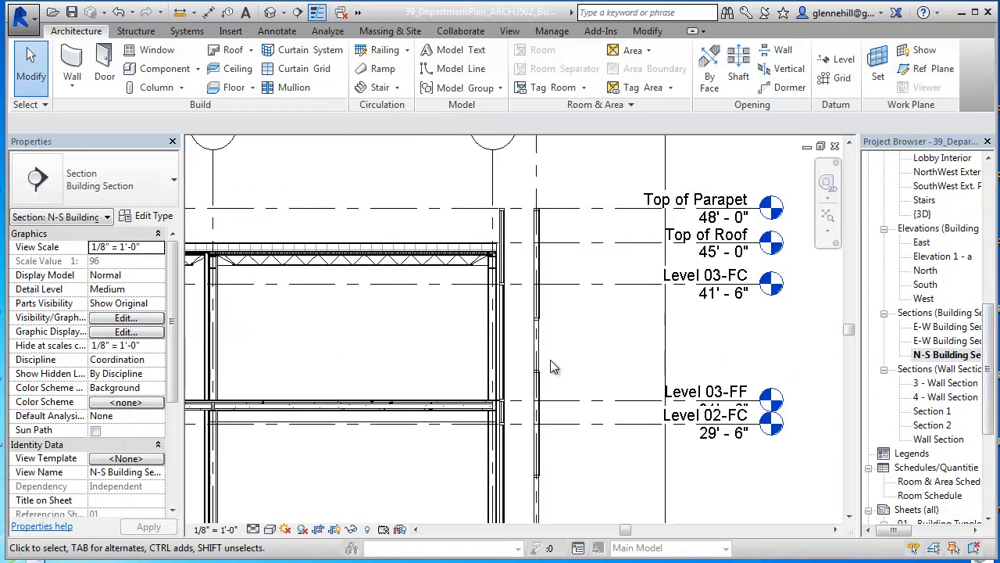
scroll(567, 328, down, 3)
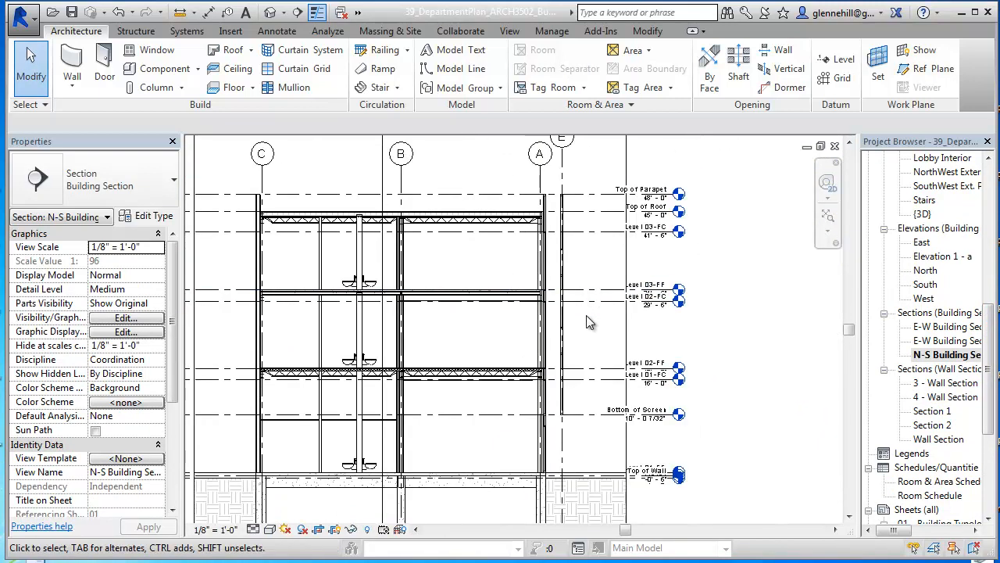
scroll(551, 378, up, 5)
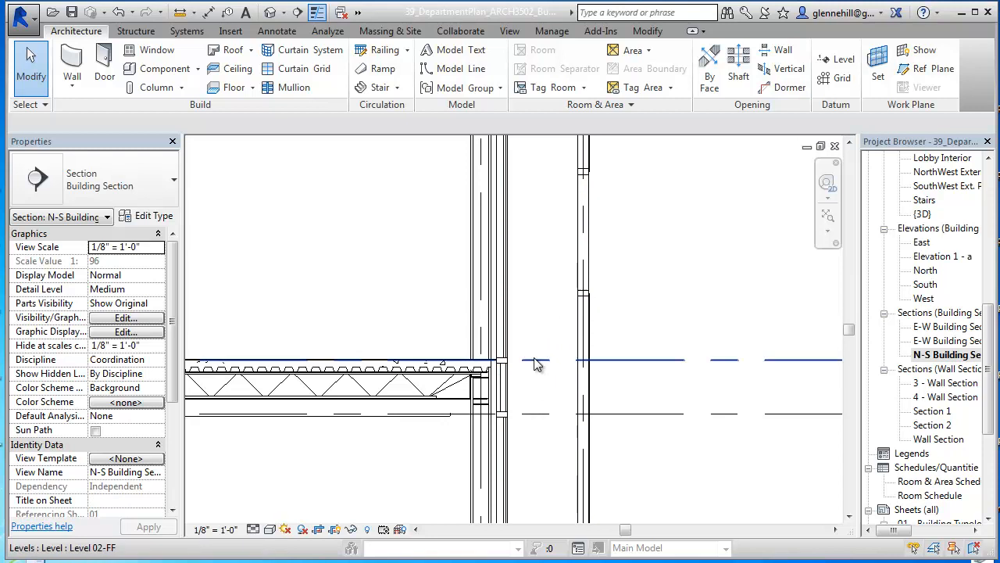
scroll(538, 375, down, 1)
middle_drag(538, 378, 531, 300)
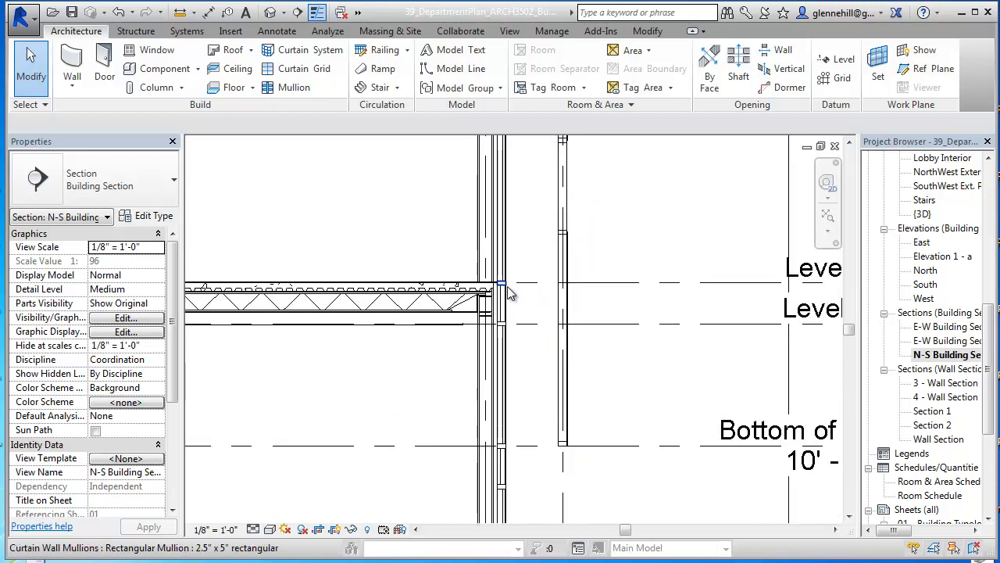